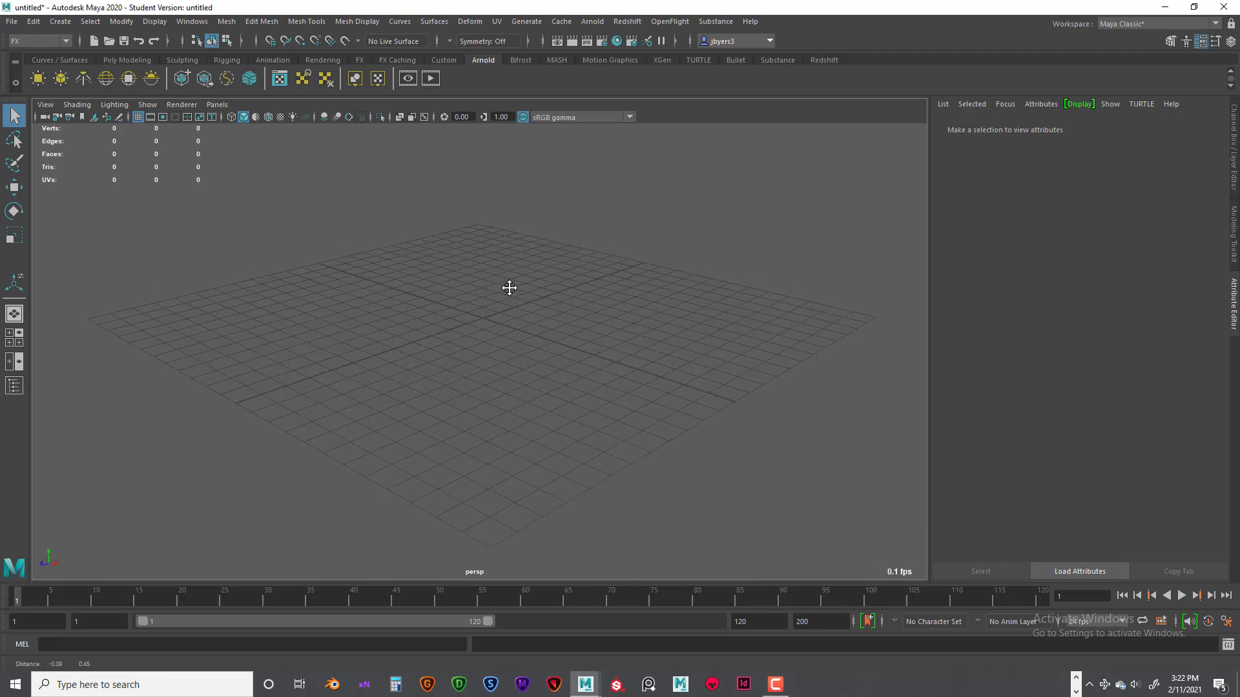
{"action": "left_click_drag", "start_coordinate": [509, 288], "coordinate": [598, 327], "text": "alt"}
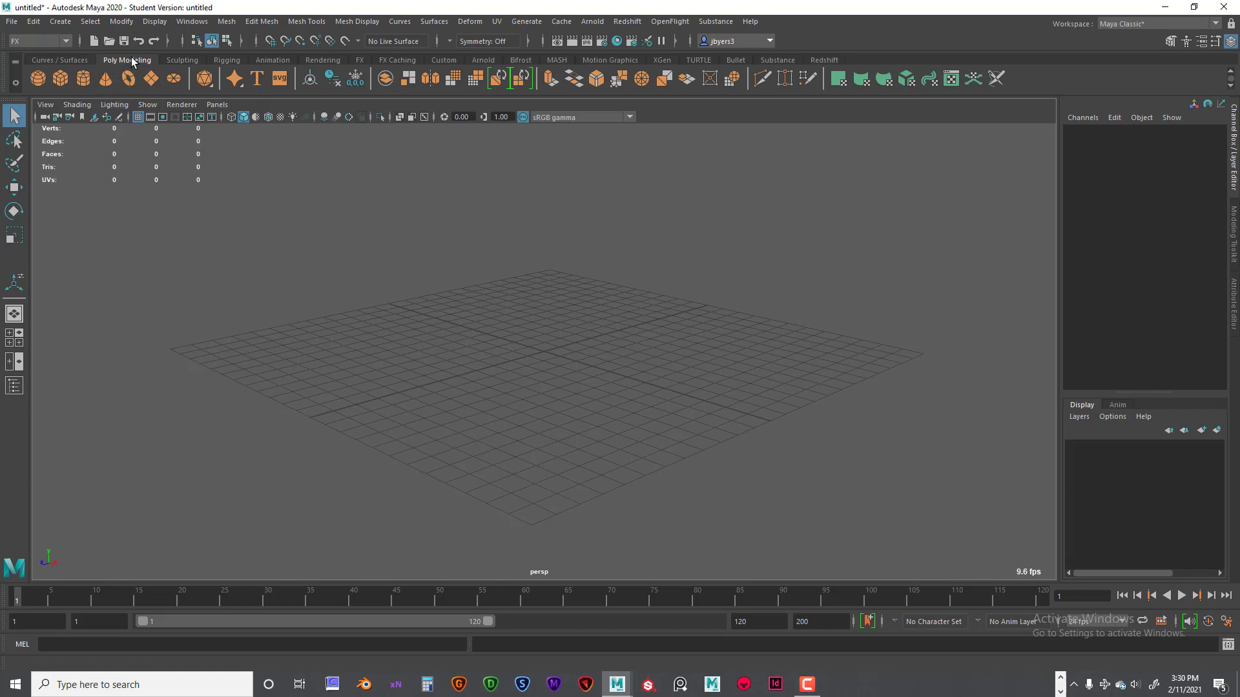
{"action": "left_click", "coordinate": [70, 56]}
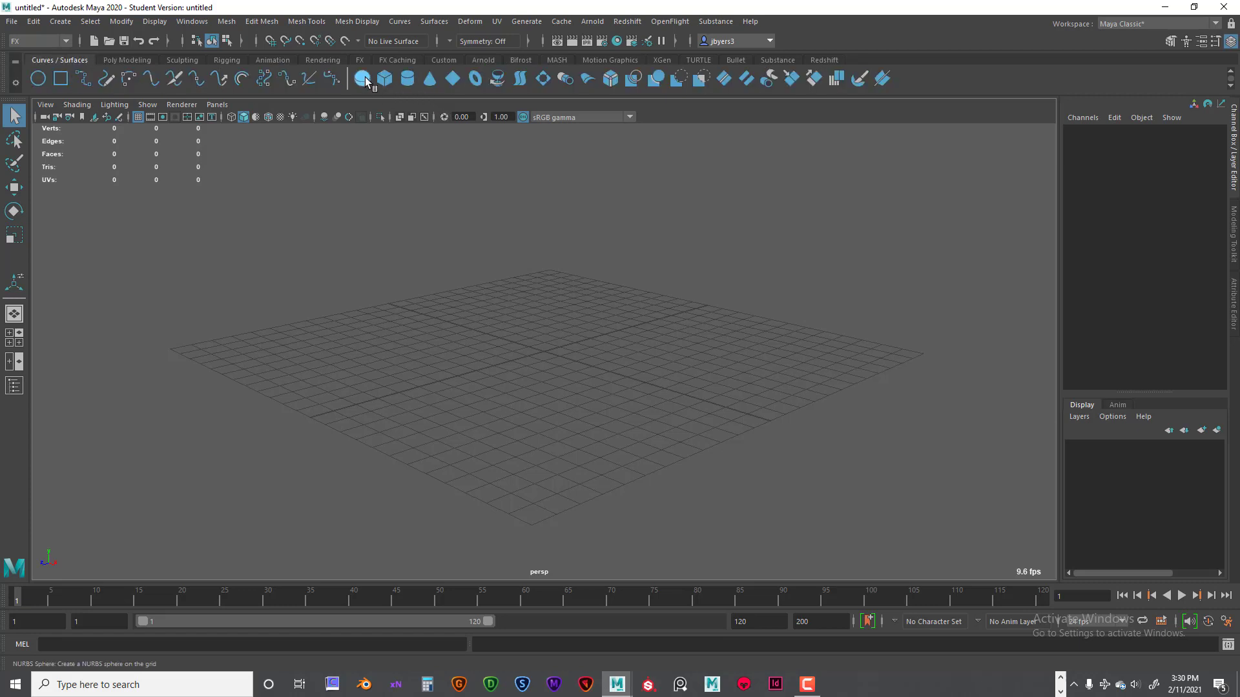
{"action": "left_click", "coordinate": [130, 58]}
{"action": "left_click", "coordinate": [60, 59]}
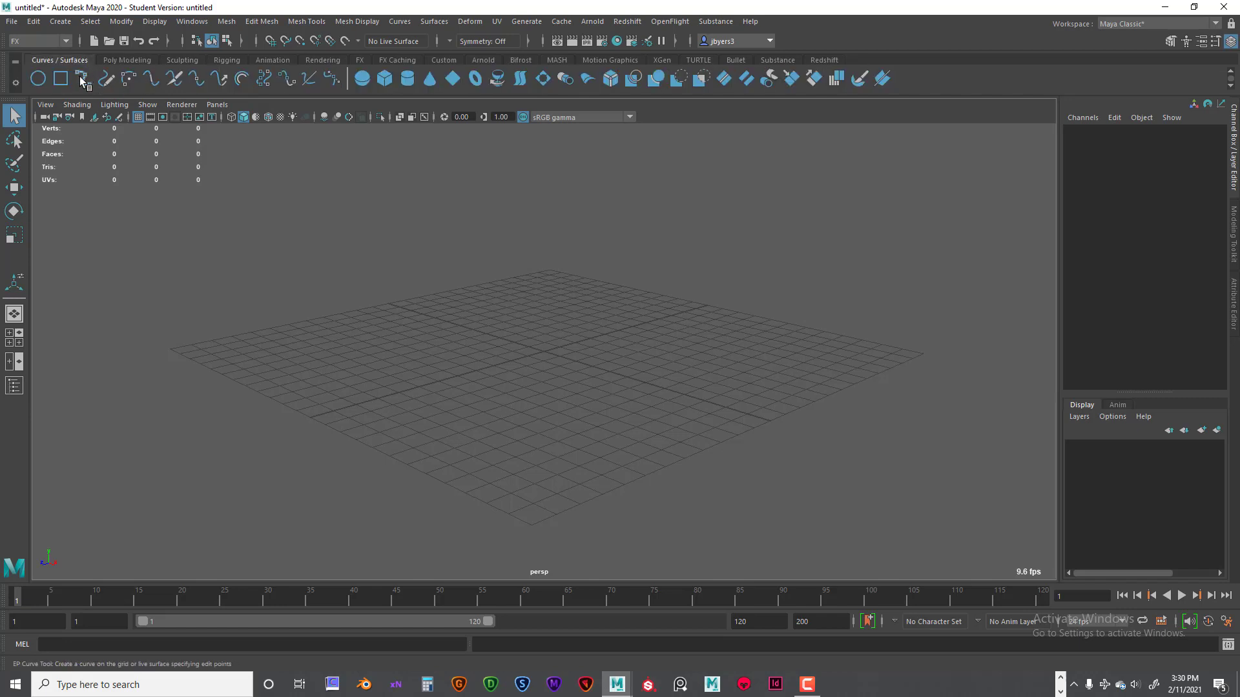
Create a polygon sphere and raise it to about 8.58 units on the Y axis above the grid.
{"action": "left_click", "coordinate": [127, 58]}
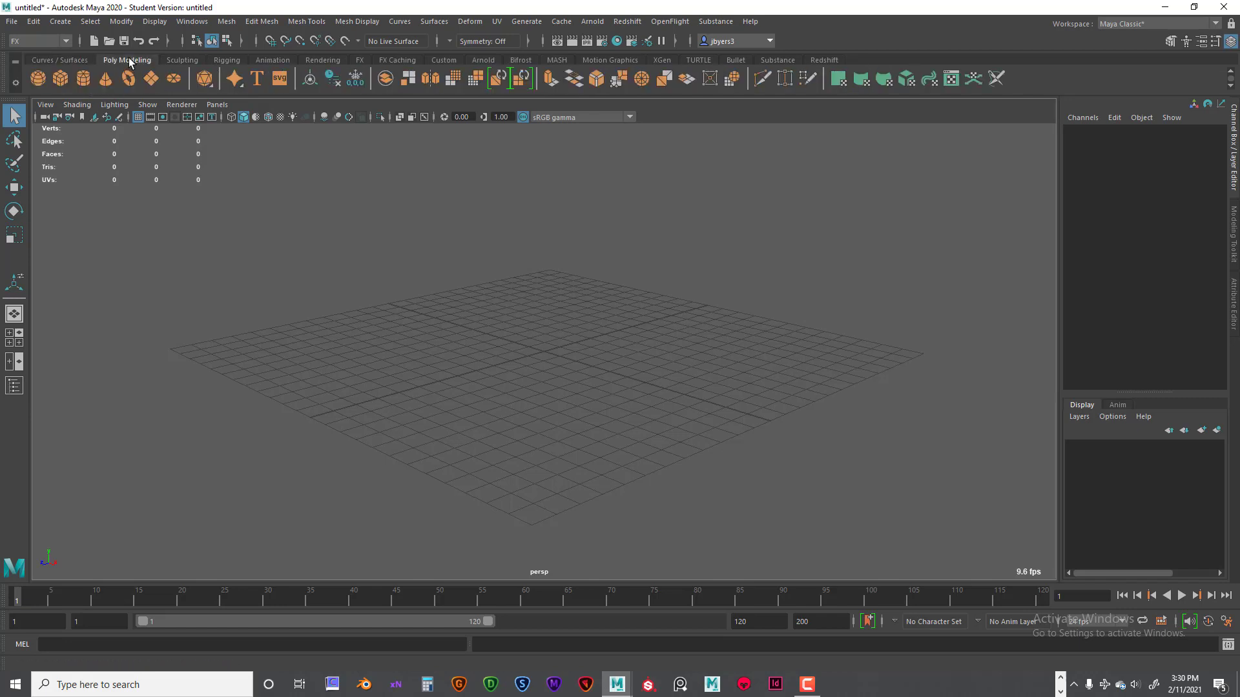
{"action": "left_click", "coordinate": [37, 78]}
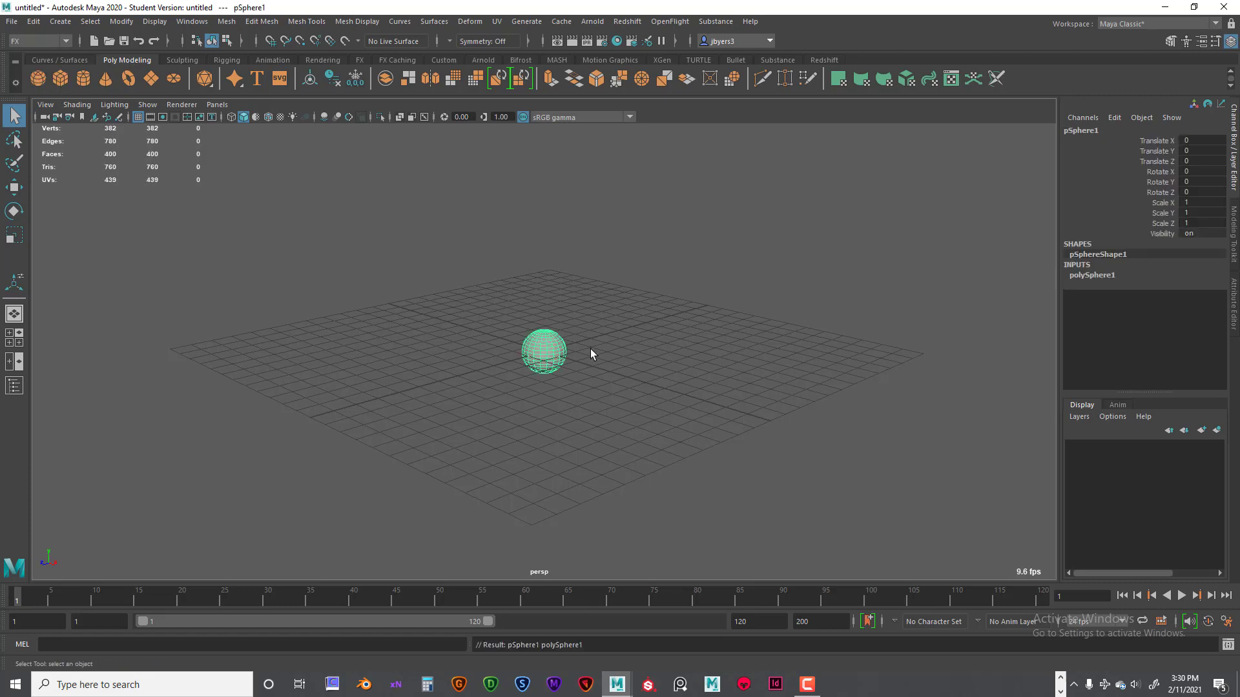
{"action": "key", "text": "w"}
{"action": "left_click_drag", "start_coordinate": [544, 291], "coordinate": [546, 110]}
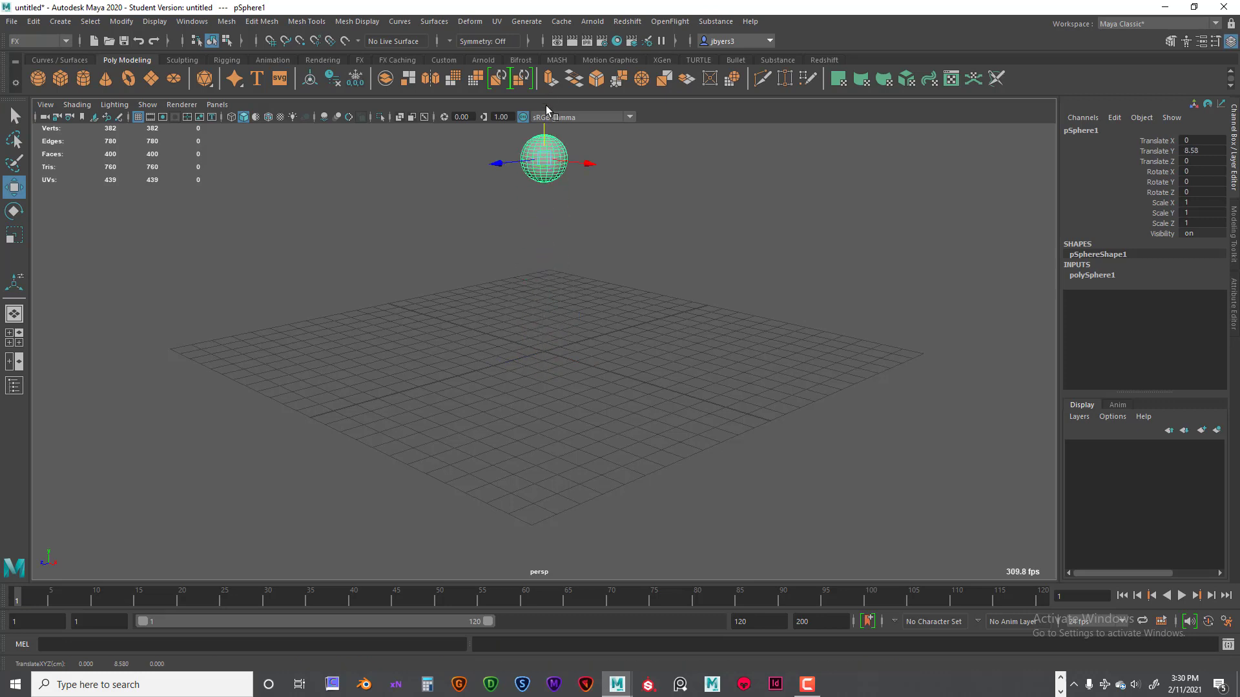
{"action": "scroll", "coordinate": [529, 256], "scroll_direction": "down", "scroll_amount": 2}
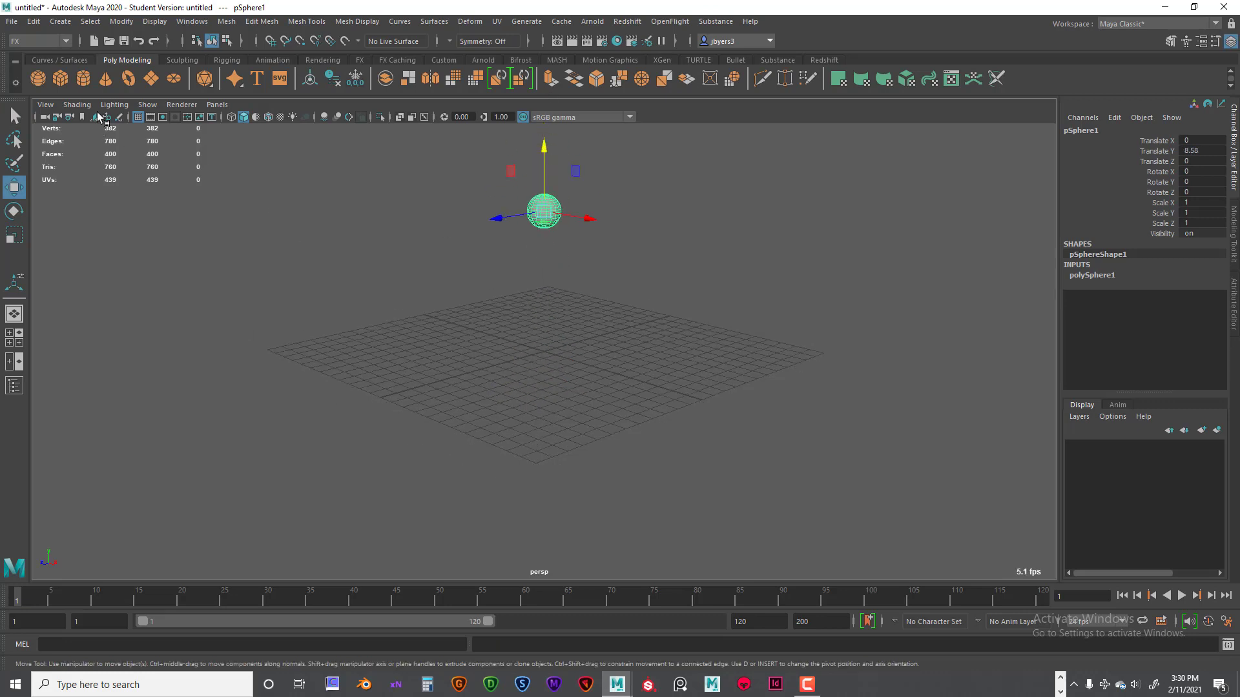
Create a polygon cube at the origin and scale it into a flat ground slab, about 23.95 in X and Z and 0.18 in Y.
{"action": "left_click", "coordinate": [60, 78]}
{"action": "key", "text": "t"}
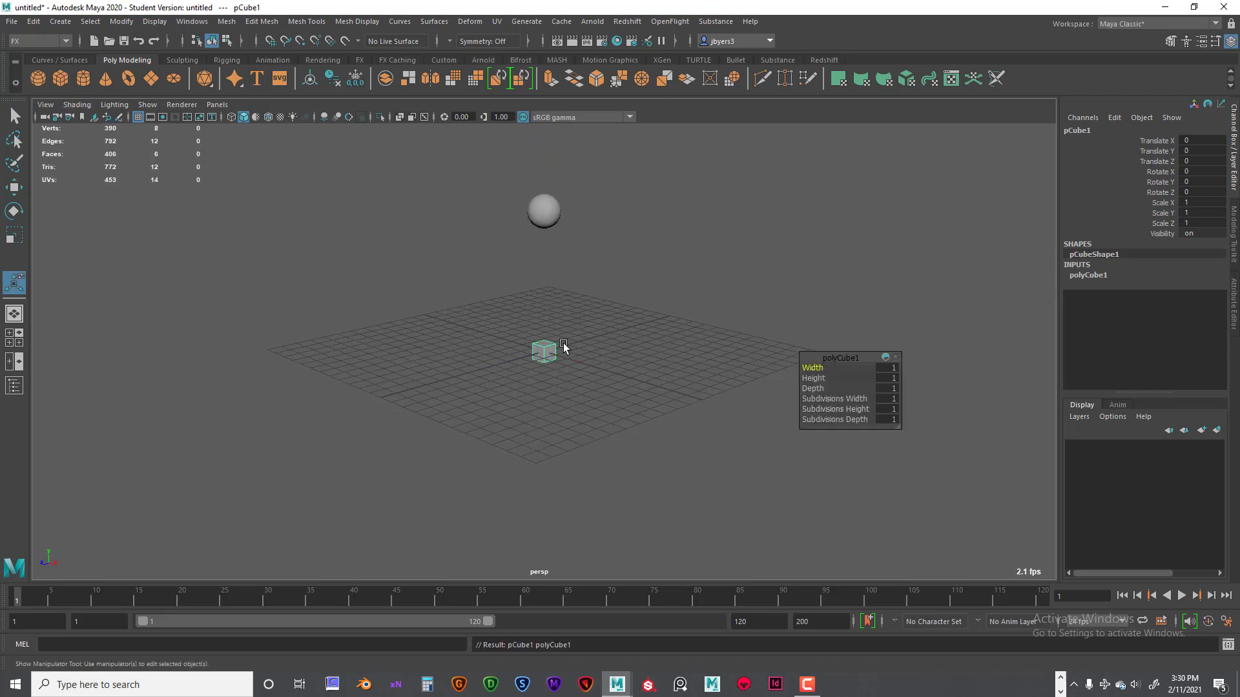
{"action": "key", "text": "e"}
{"action": "key", "text": "w"}
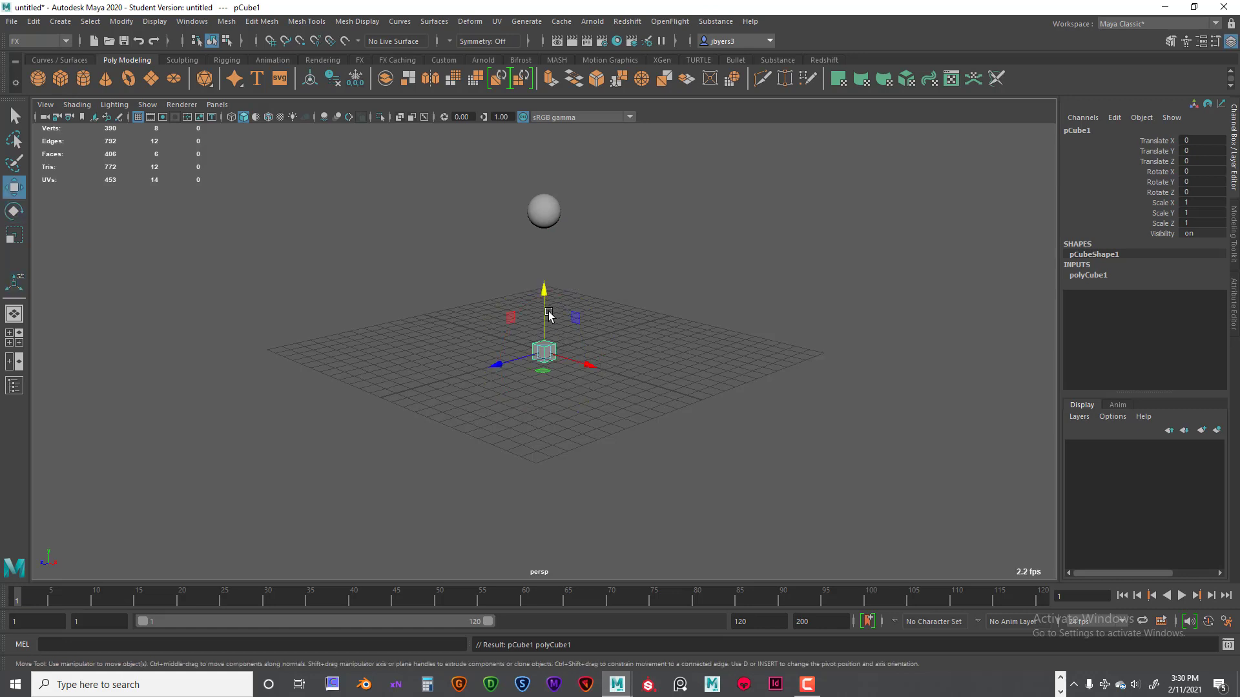
{"action": "key", "text": "r"}
{"action": "left_click_drag", "start_coordinate": [545, 296], "coordinate": [811, 360]}
{"action": "left_click_drag", "start_coordinate": [545, 296], "coordinate": [548, 352]}
Delete the construction history and freeze the transformations of both the sphere and the ground slab.
{"action": "left_click", "coordinate": [482, 198]}
{"action": "left_click_drag", "start_coordinate": [454, 161], "coordinate": [653, 494]}
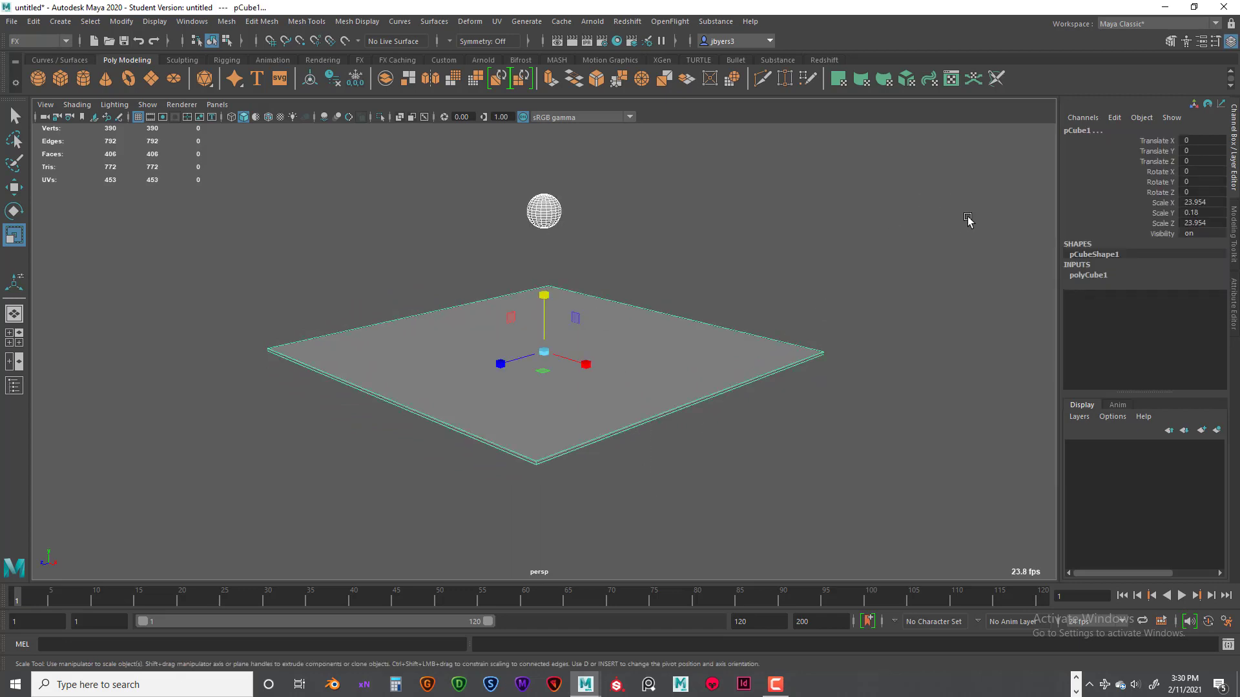
{"action": "left_click", "coordinate": [333, 80]}
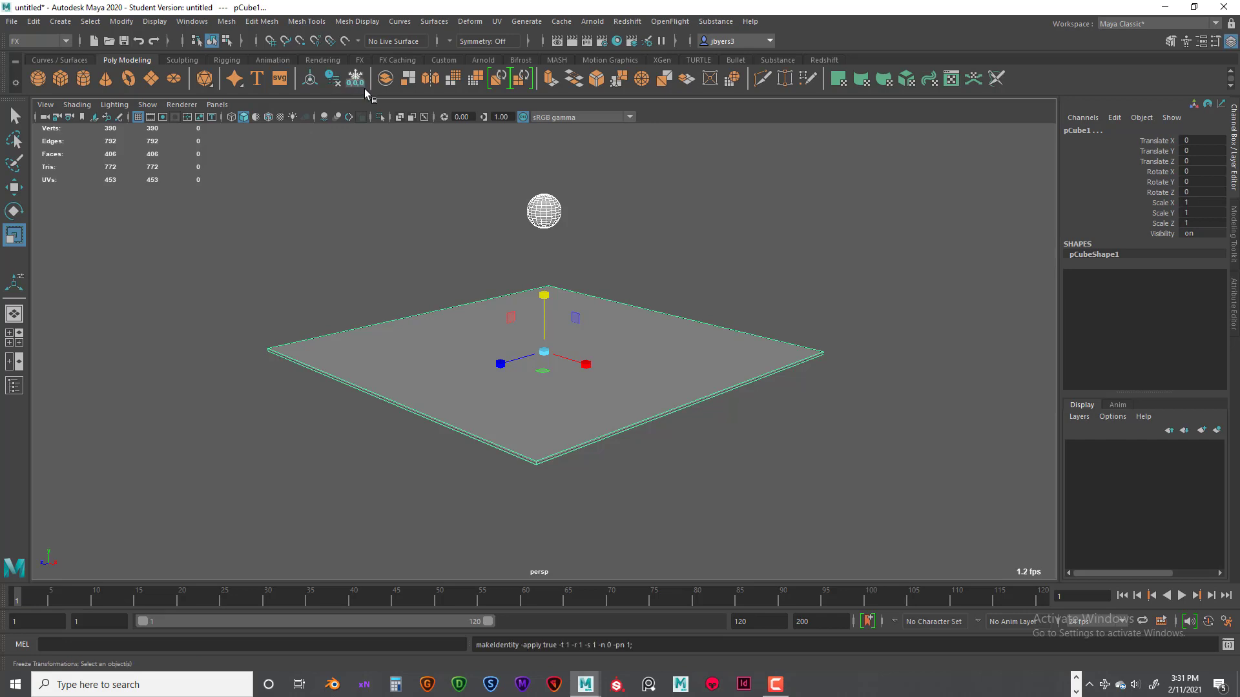
{"action": "left_click", "coordinate": [685, 253]}
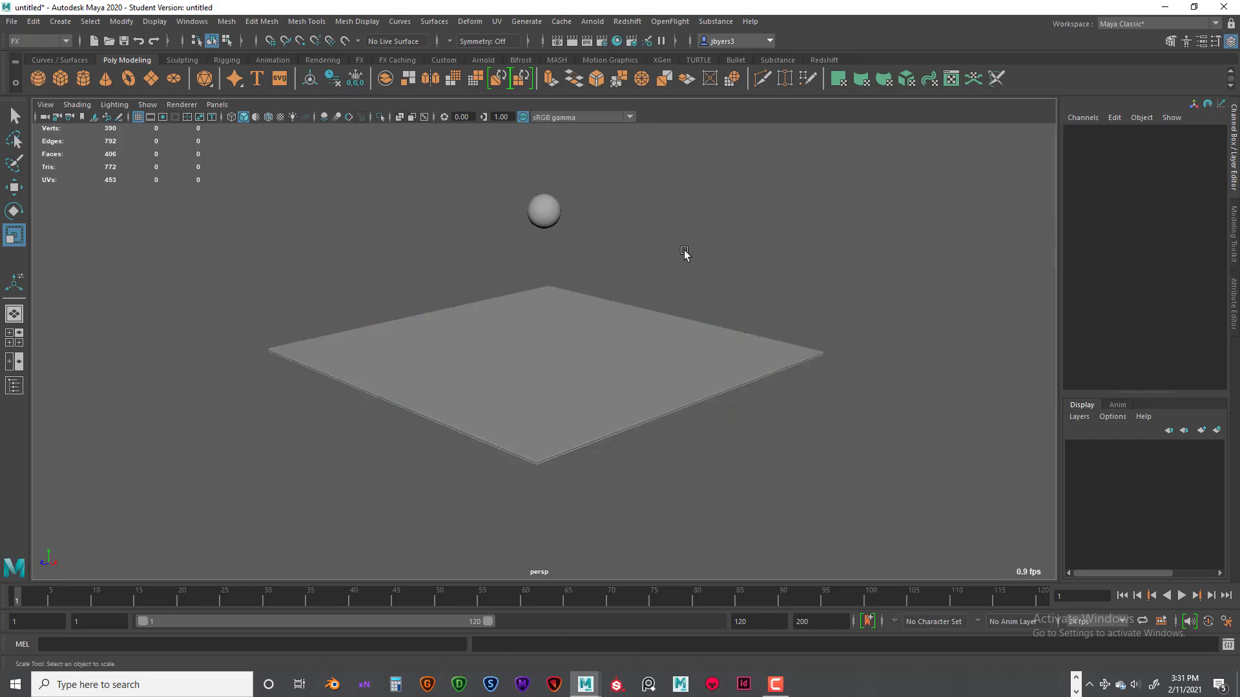
{"action": "left_click", "coordinate": [642, 351]}
{"action": "left_click", "coordinate": [831, 319]}
{"action": "left_click_drag", "start_coordinate": [521, 183], "coordinate": [581, 271]}
{"action": "left_click_drag", "start_coordinate": [484, 247], "coordinate": [576, 358]}
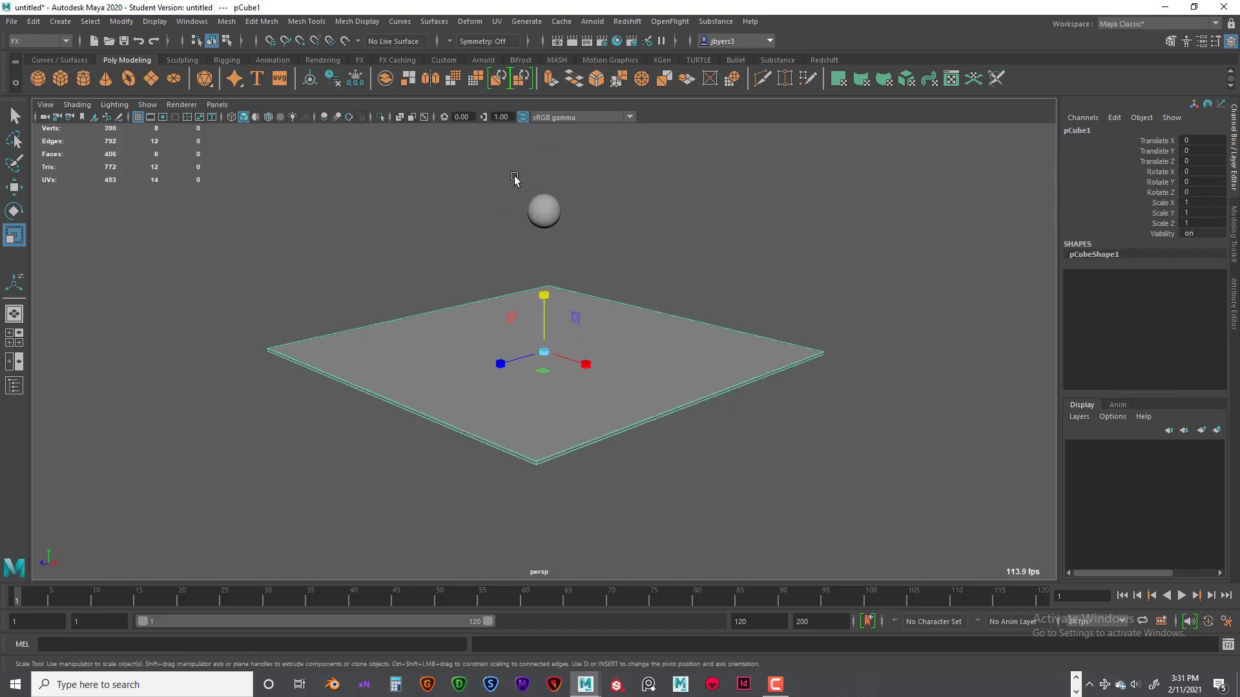
{"action": "left_click_drag", "start_coordinate": [514, 176], "coordinate": [600, 265]}
{"action": "left_click", "coordinate": [623, 276]}
{"action": "left_click", "coordinate": [569, 331]}
{"action": "left_click", "coordinate": [546, 215]}
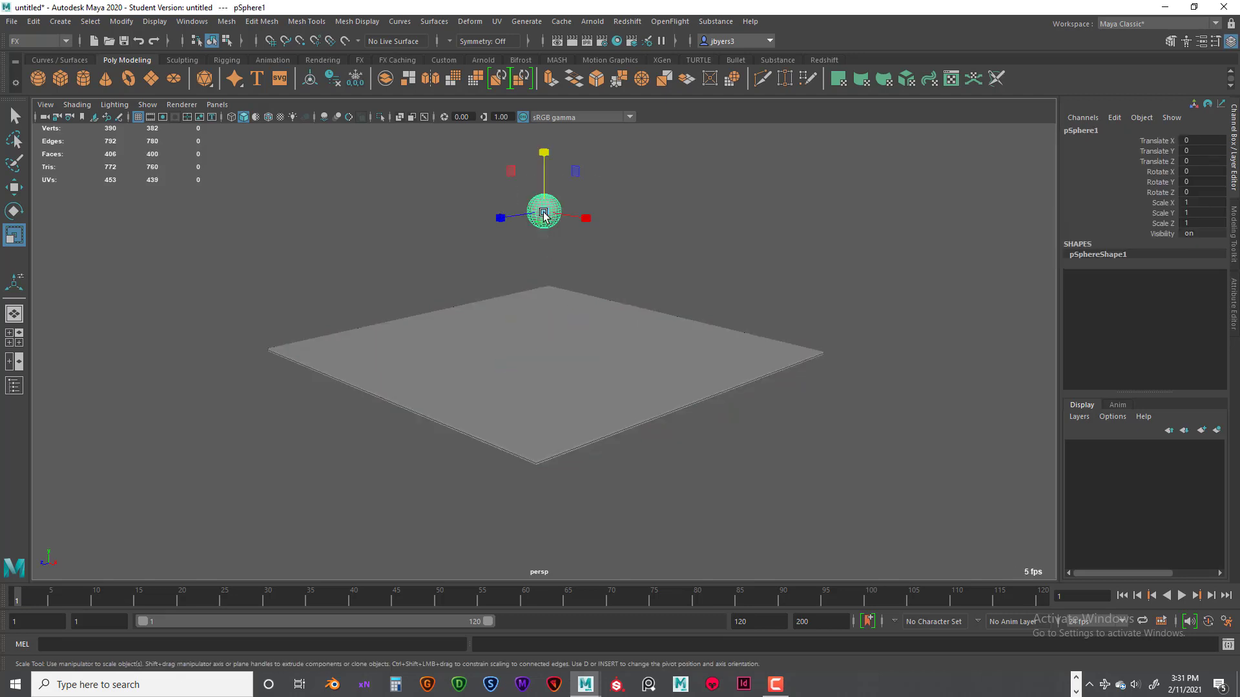
{"action": "left_click", "coordinate": [550, 328]}
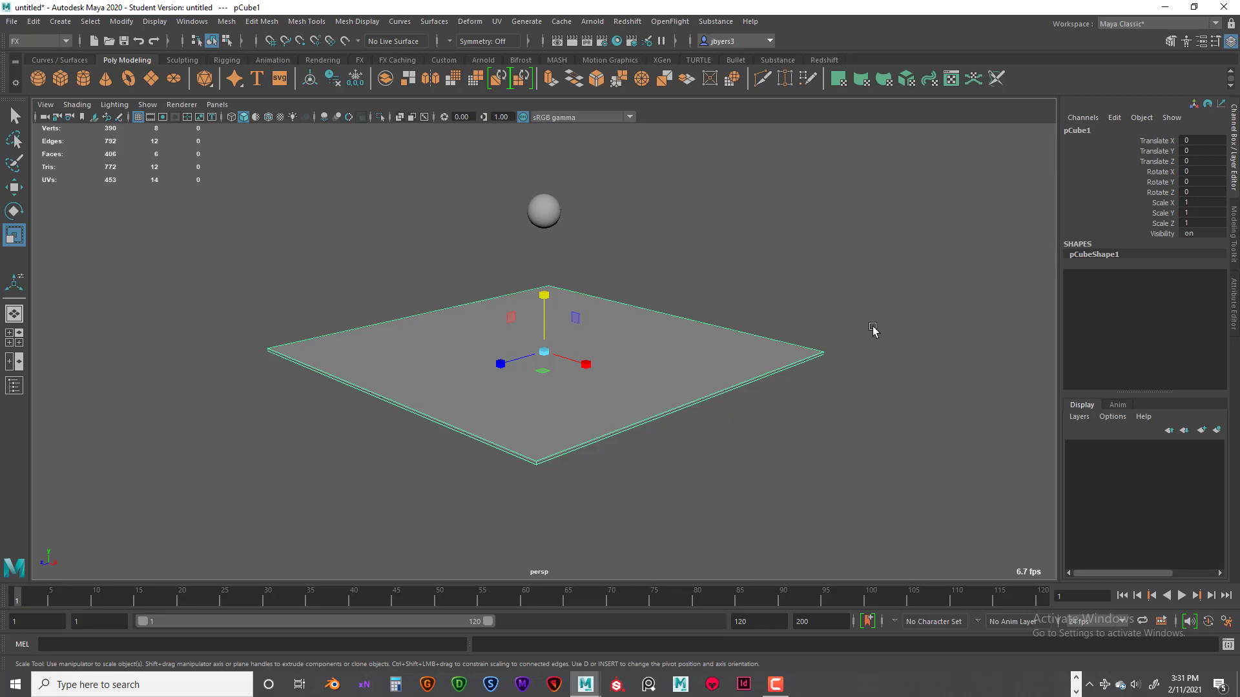
{"action": "left_click_drag", "start_coordinate": [860, 330], "coordinate": [800, 372]}
{"action": "left_click_drag", "start_coordinate": [497, 511], "coordinate": [590, 450]}
{"action": "left_click", "coordinate": [544, 213]}
{"action": "left_click", "coordinate": [620, 369]}
{"action": "left_click_drag", "start_coordinate": [832, 327], "coordinate": [792, 381]}
{"action": "left_click", "coordinate": [550, 206]}
{"action": "left_click", "coordinate": [475, 384]}
{"action": "left_click_drag", "start_coordinate": [233, 270], "coordinate": [323, 426]}
{"action": "left_click", "coordinate": [347, 279]}
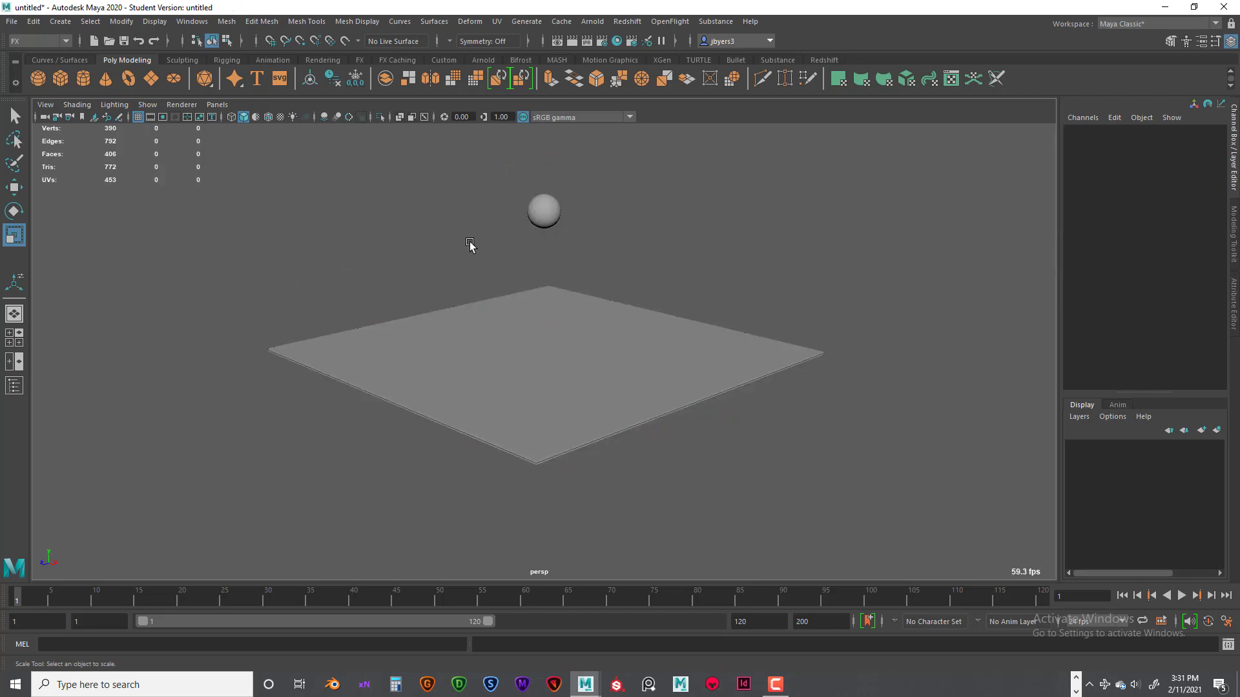
{"action": "left_click_drag", "start_coordinate": [446, 161], "coordinate": [661, 466]}
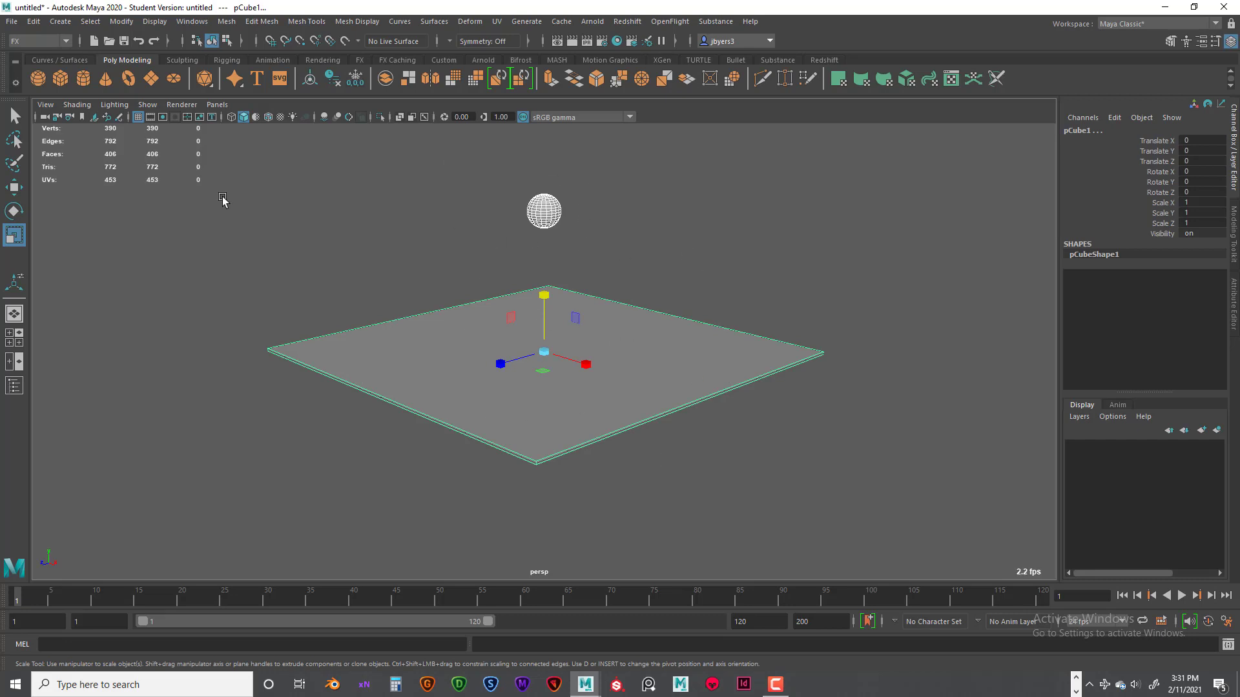
{"action": "left_click", "coordinate": [232, 235]}
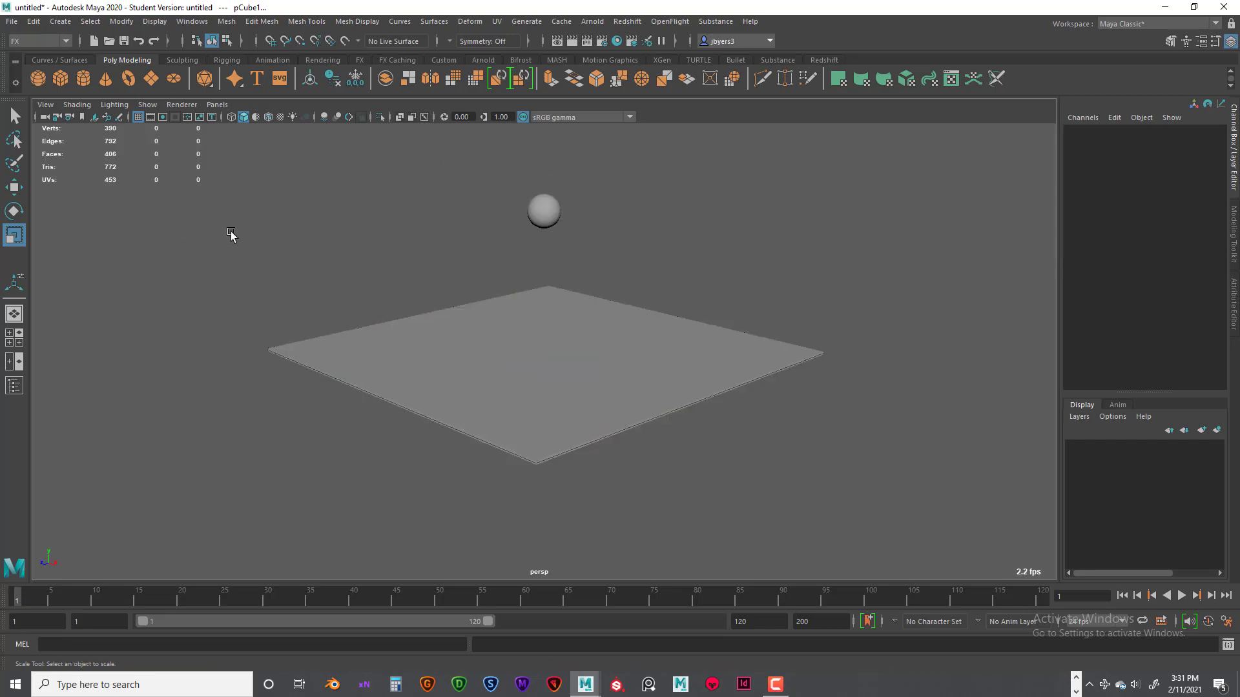
{"action": "left_click", "coordinate": [10, 21]}
{"action": "left_click", "coordinate": [431, 202]}
Set both the playback end and the animation end to frame 400 in the Time Slider preferences and save them.
{"action": "left_click", "coordinate": [1227, 624]}
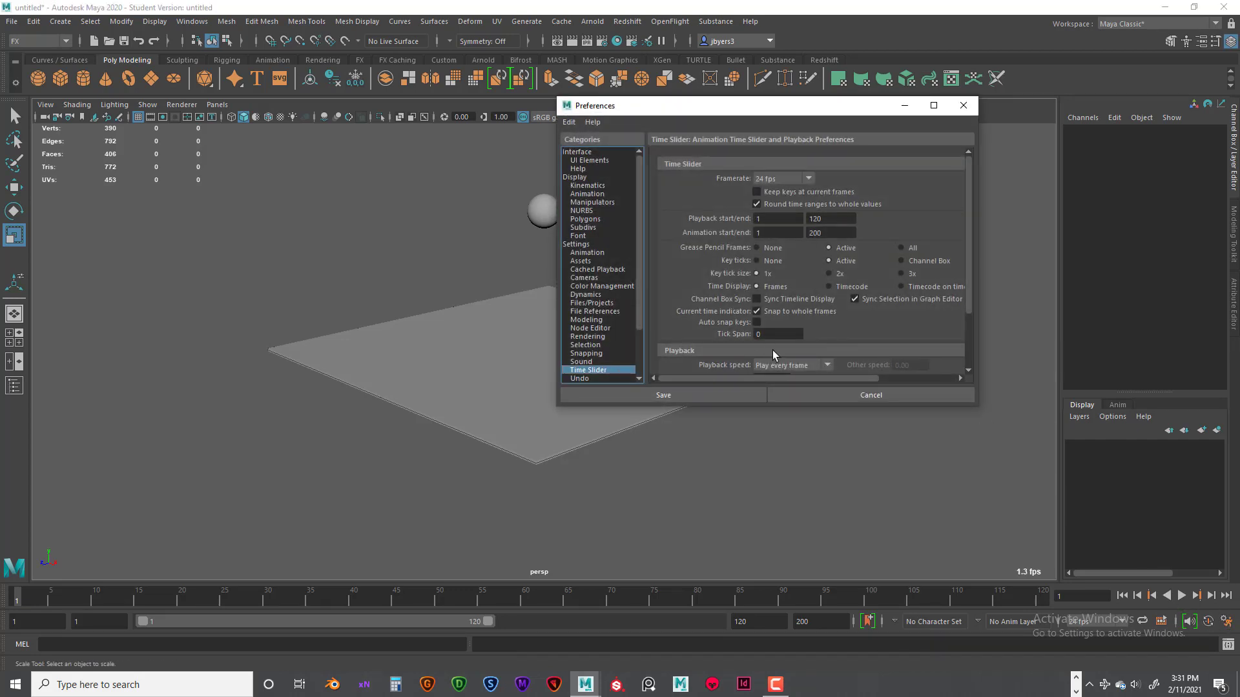
{"action": "scroll", "coordinate": [787, 343], "scroll_direction": "down", "scroll_amount": 2}
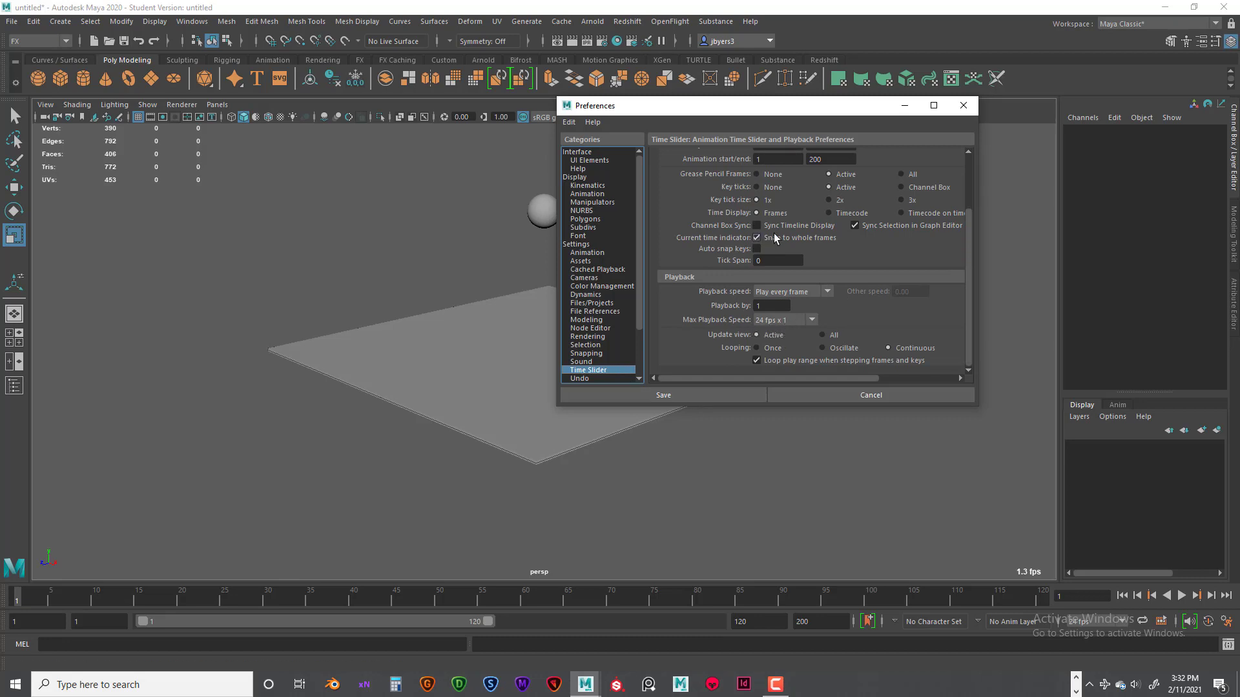
{"action": "scroll", "coordinate": [833, 240], "scroll_direction": "up", "scroll_amount": 2}
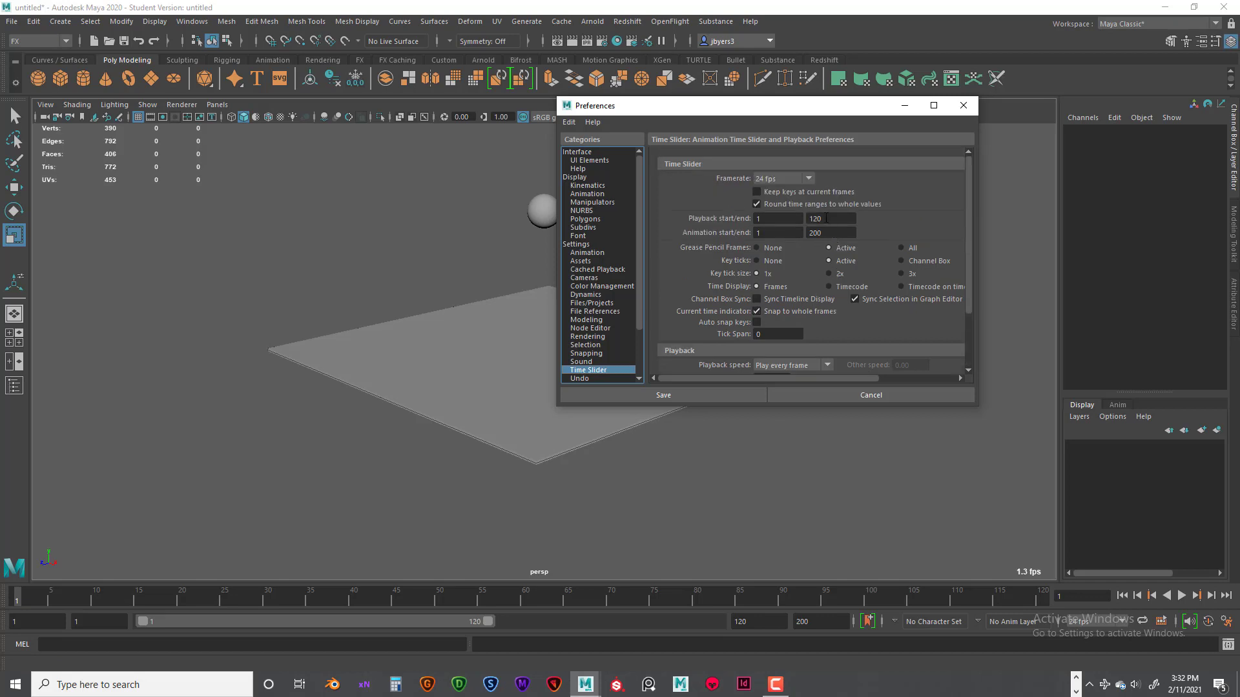
{"action": "left_click_drag", "start_coordinate": [826, 218], "coordinate": [802, 219]}
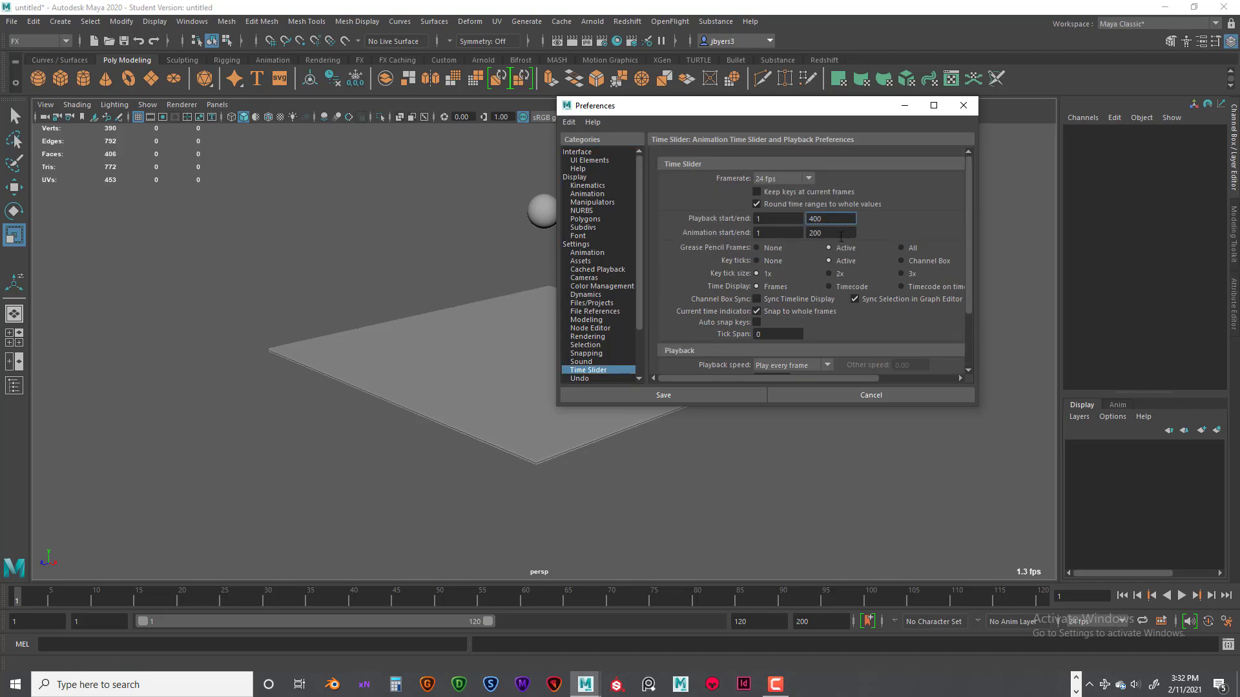
{"action": "left_click_drag", "start_coordinate": [841, 237], "coordinate": [785, 227]}
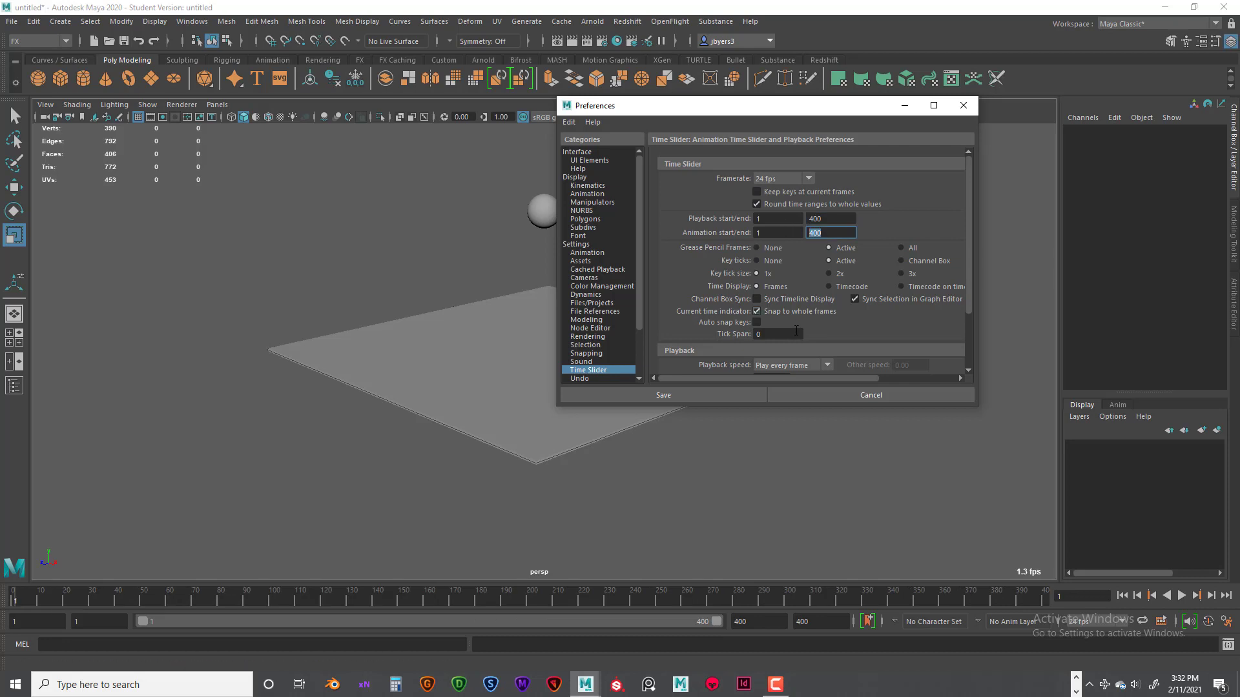
{"action": "left_click", "coordinate": [699, 394]}
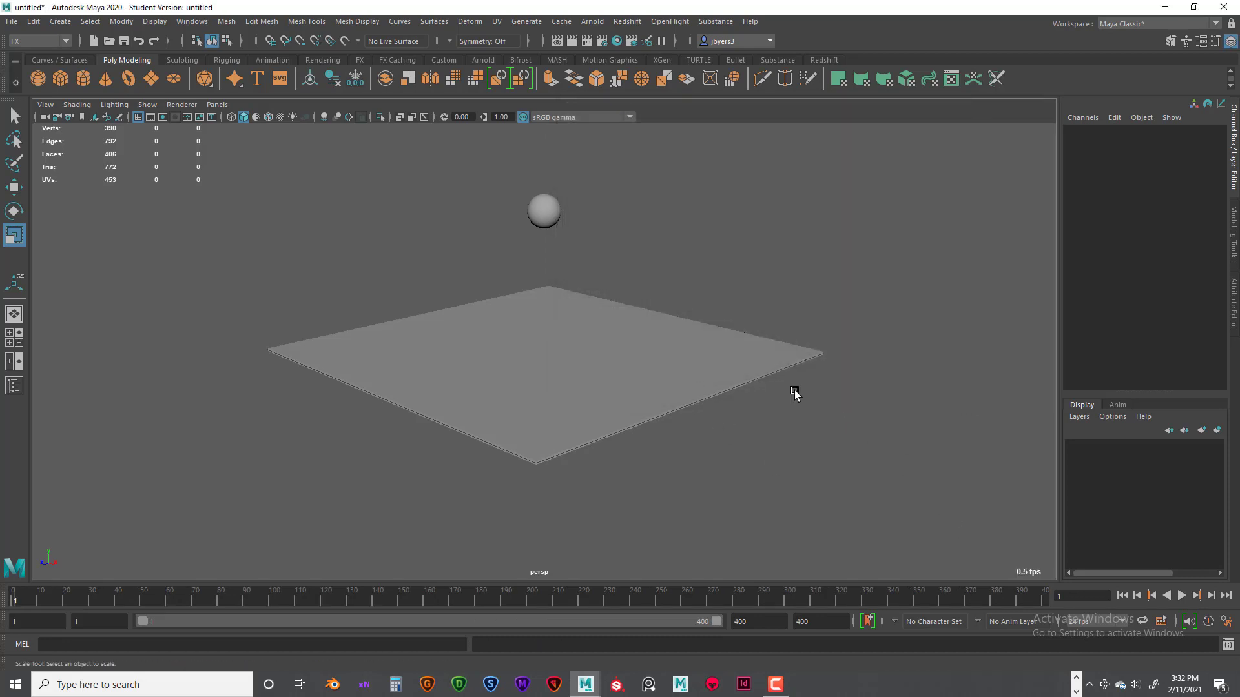
{"action": "left_click", "coordinate": [546, 214]}
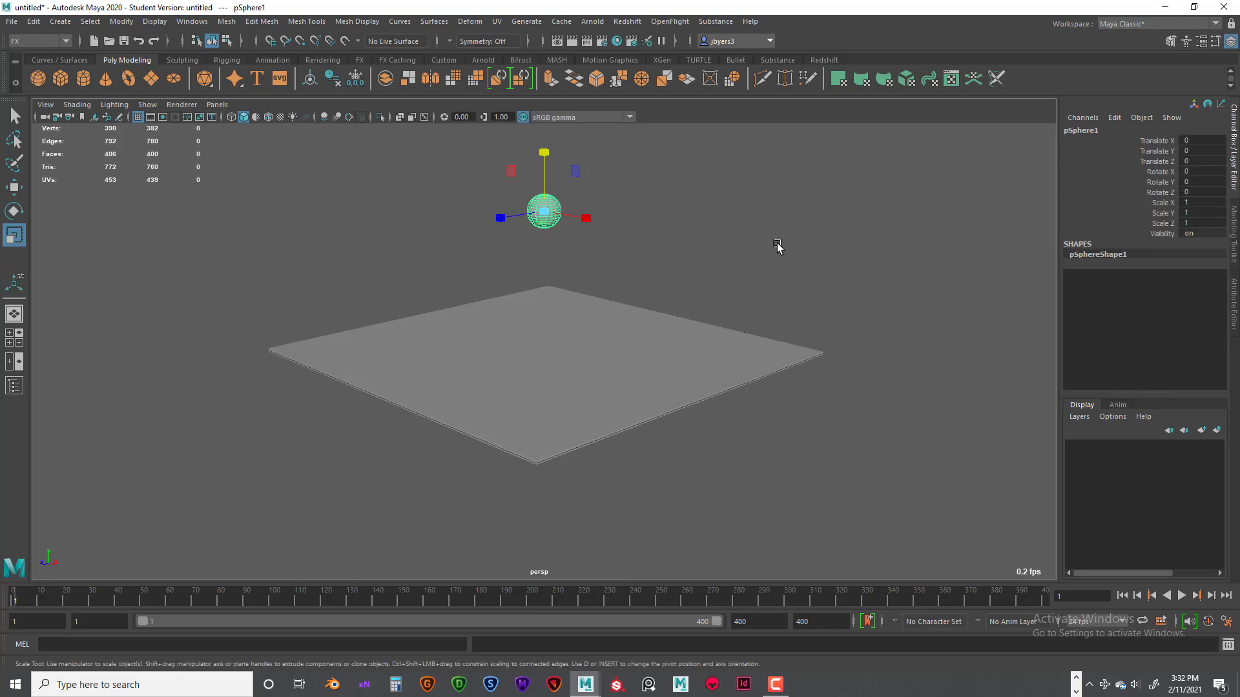
{"action": "left_click", "coordinate": [751, 254]}
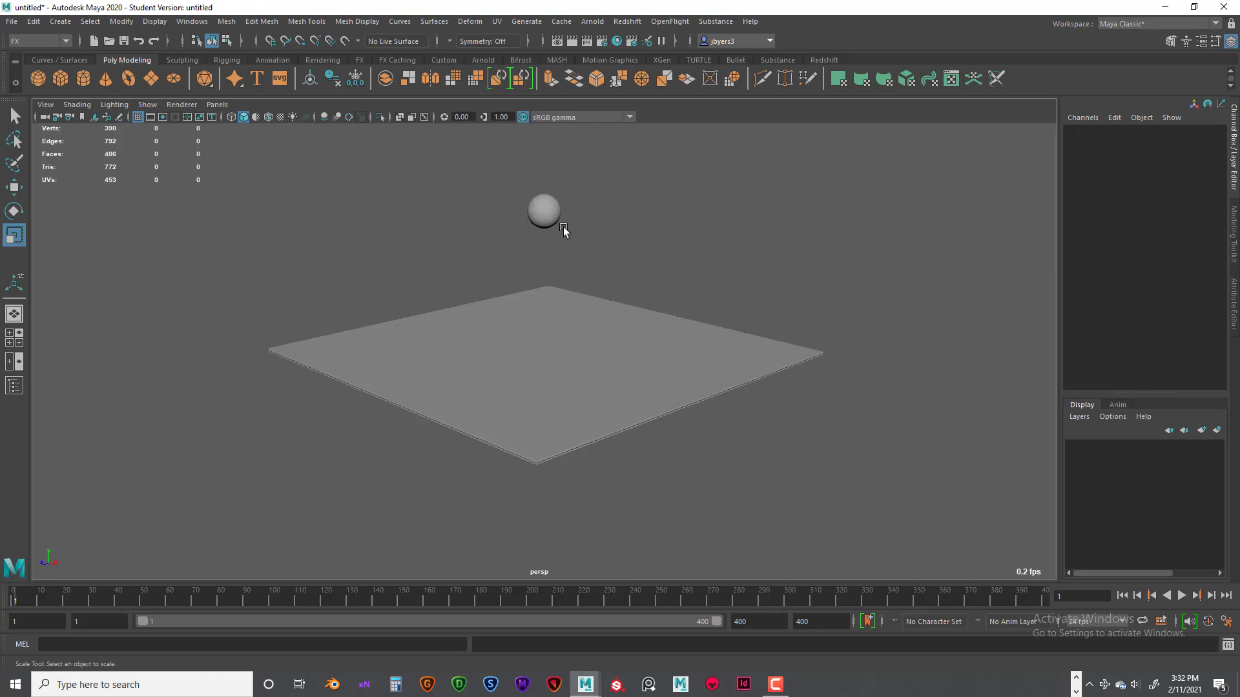
{"action": "left_click", "coordinate": [547, 215]}
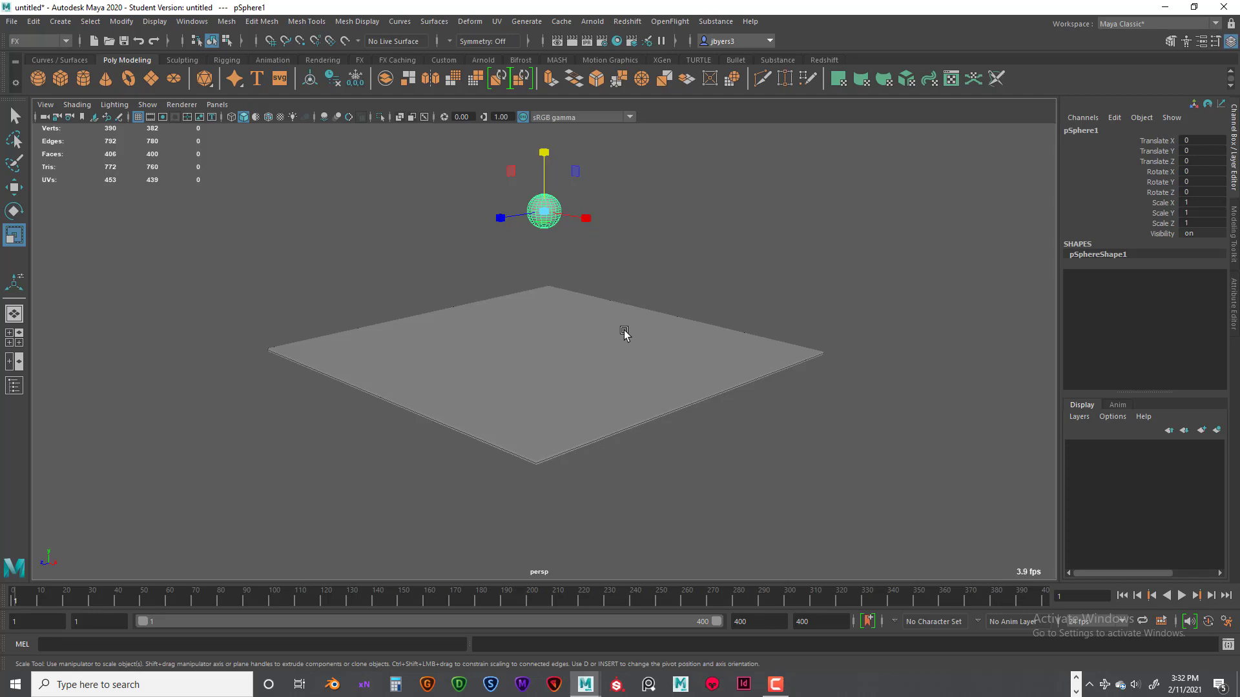
{"action": "left_click", "coordinate": [691, 352]}
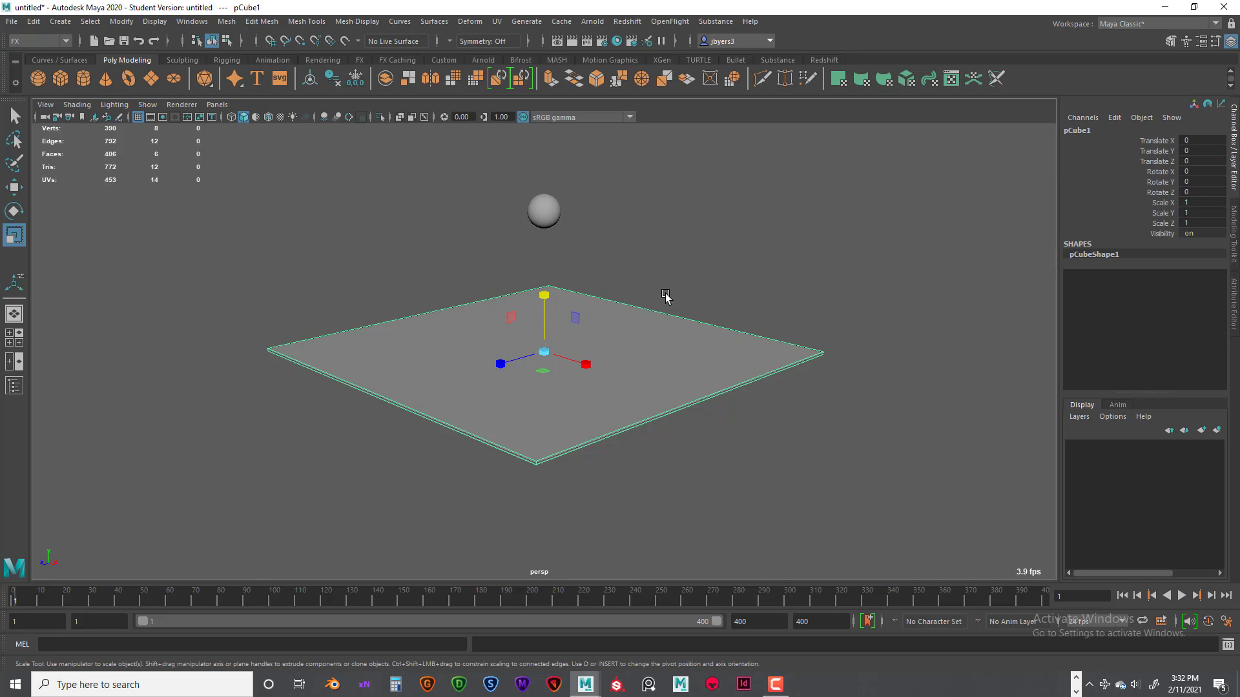
{"action": "left_click", "coordinate": [548, 219]}
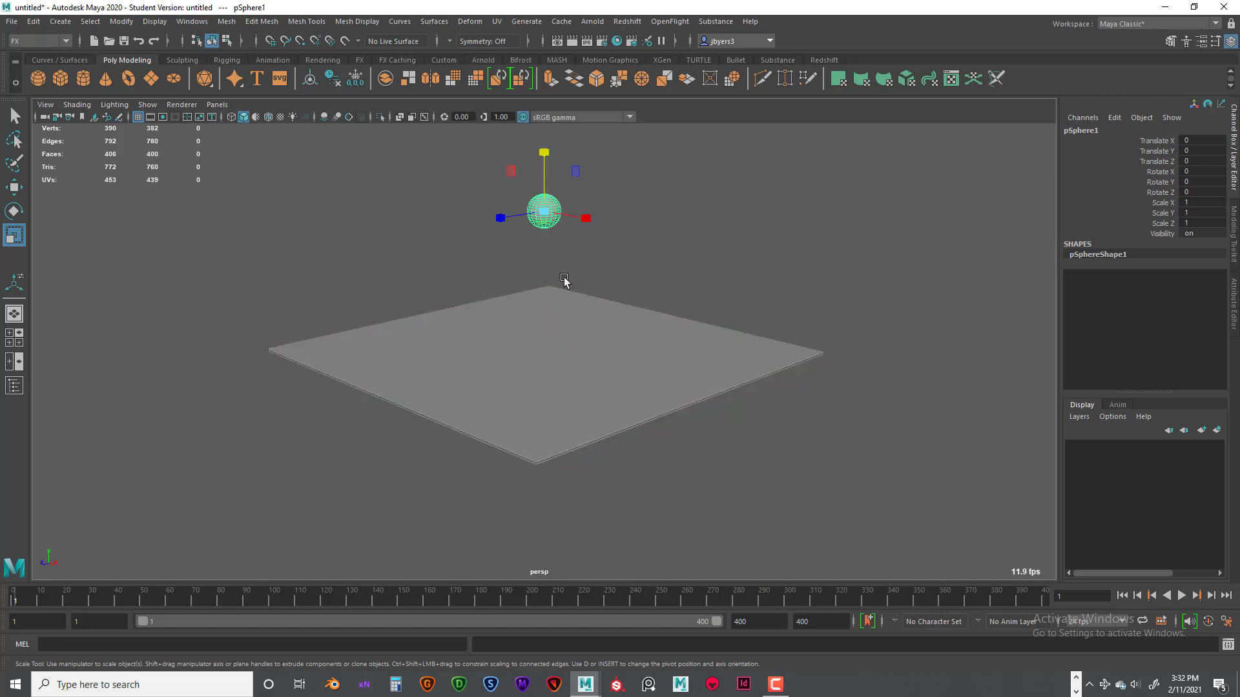
{"action": "left_click", "coordinate": [570, 304]}
{"action": "left_click", "coordinate": [549, 208]}
{"action": "left_click", "coordinate": [564, 326]}
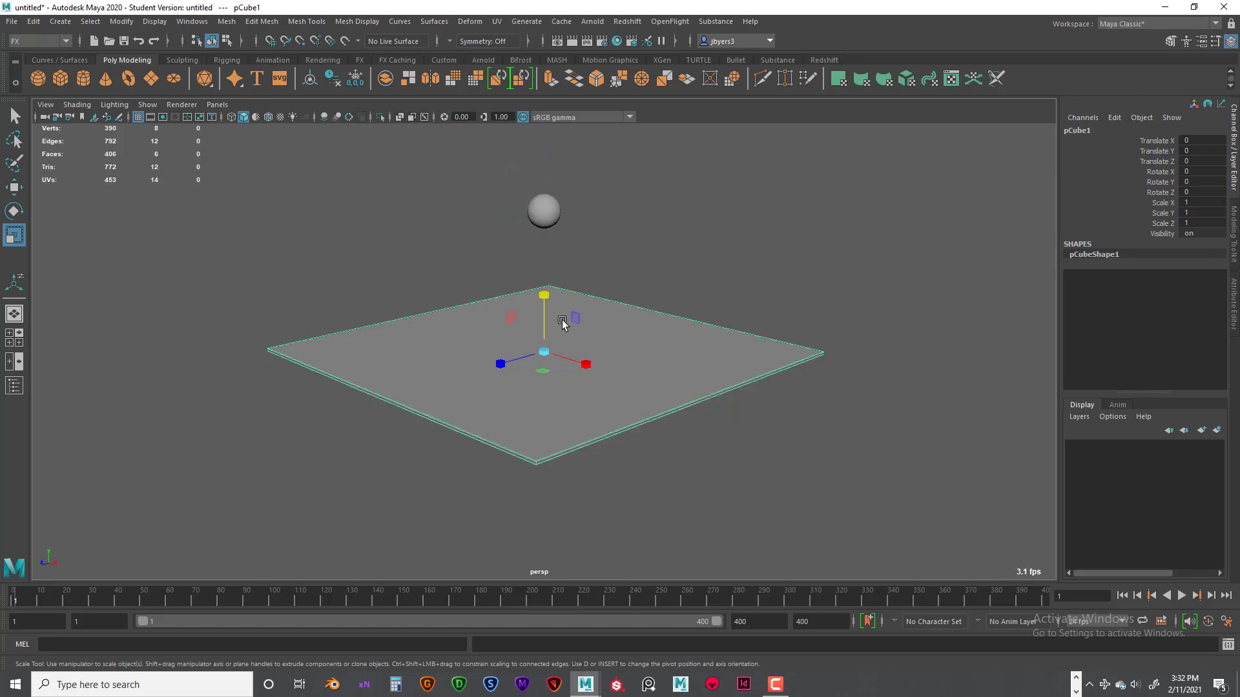
{"action": "left_click", "coordinate": [545, 210]}
{"action": "left_click", "coordinate": [551, 342]}
{"action": "left_click", "coordinate": [552, 222]}
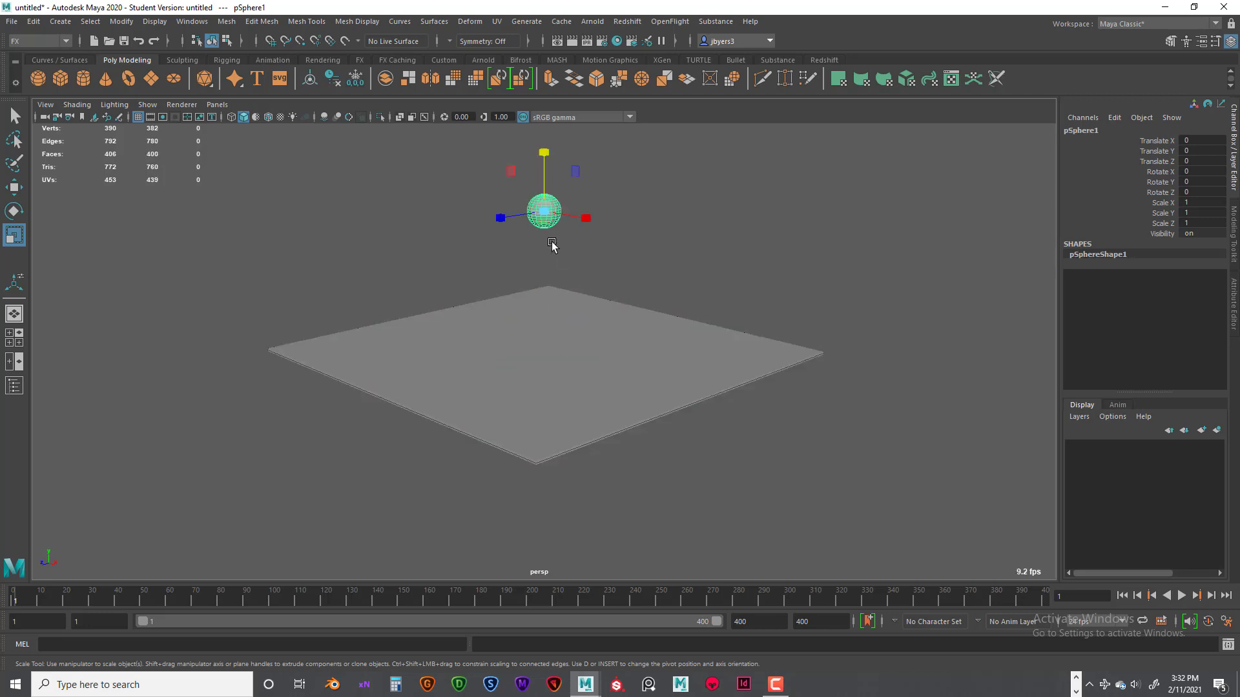
{"action": "left_click", "coordinate": [563, 339]}
{"action": "left_click", "coordinate": [544, 210]}
{"action": "left_click", "coordinate": [546, 349]}
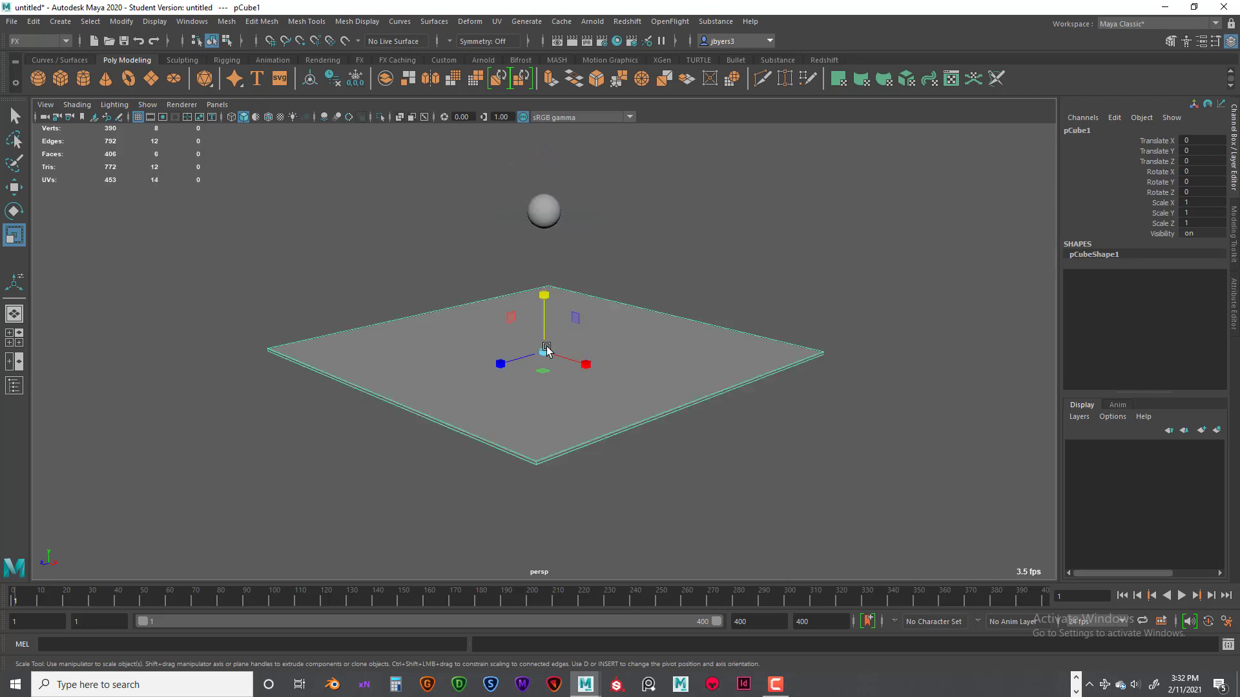
{"action": "left_click", "coordinate": [547, 216]}
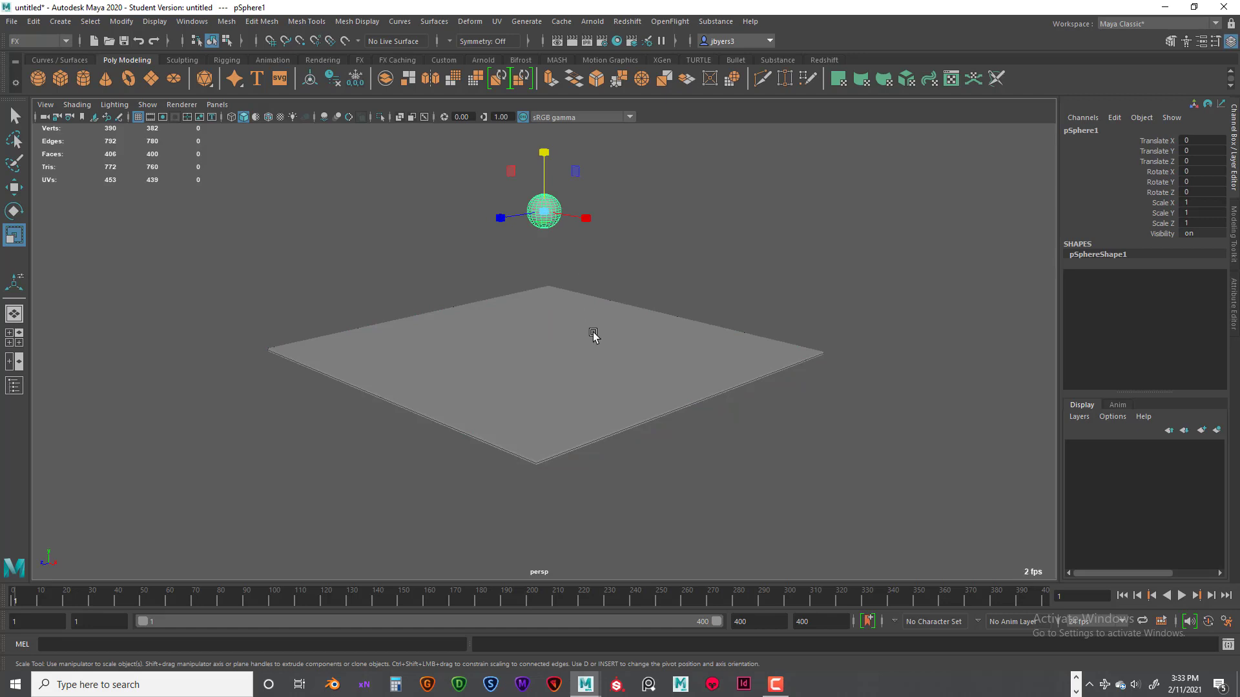
{"action": "mouse_move", "coordinate": [753, 258]}
{"action": "left_mouse_down", "text": "alt"}
{"action": "mouse_move", "coordinate": [747, 244]}
{"action": "mouse_move", "coordinate": [749, 267]}
{"action": "mouse_move", "coordinate": [775, 252]}
{"action": "mouse_move", "coordinate": [756, 249]}
{"action": "left_mouse_up", "text": "alt"}
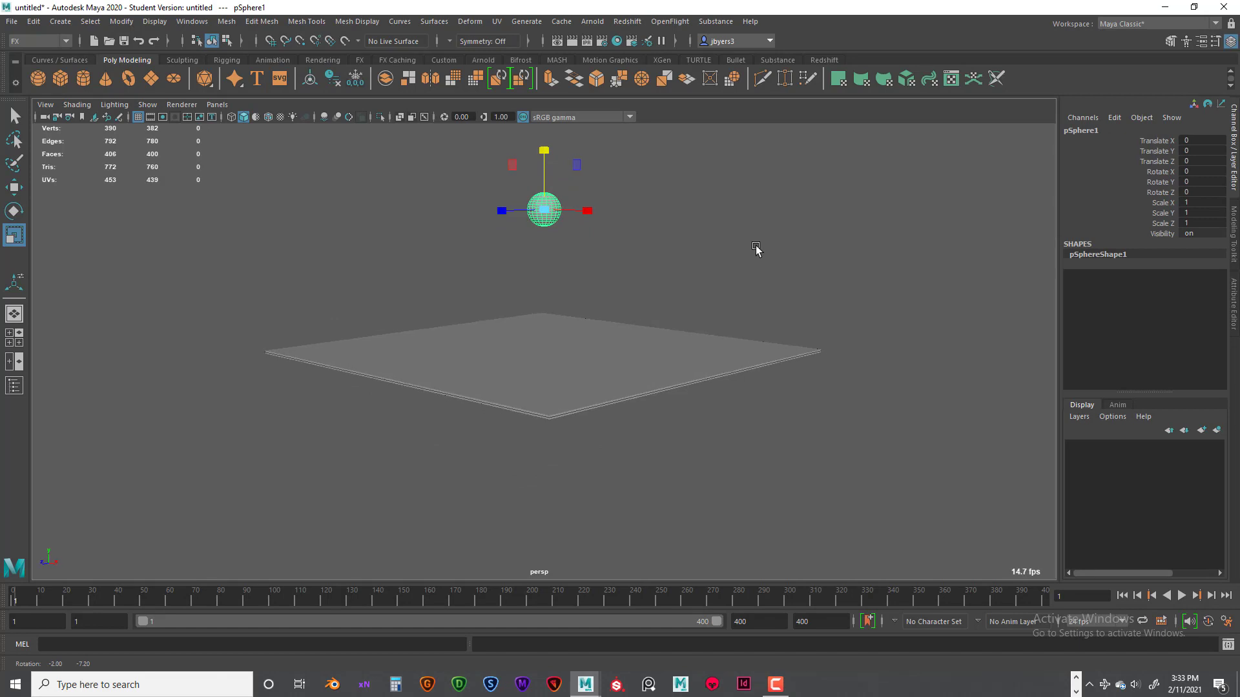
{"action": "left_click", "coordinate": [756, 245]}
{"action": "left_click", "coordinate": [680, 346]}
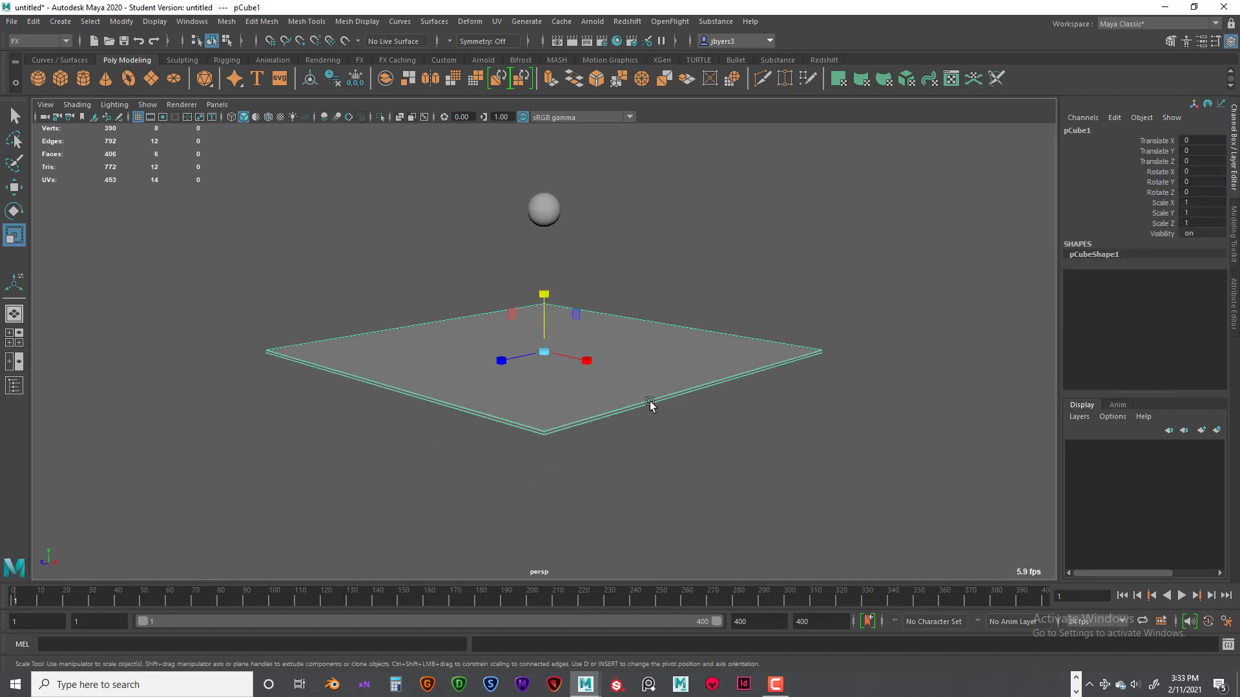
Select the sphere above the slab and make it an active rigid body.
{"action": "mouse_move", "coordinate": [697, 343]}
{"action": "left_mouse_down", "text": "alt"}
{"action": "mouse_move", "coordinate": [678, 336]}
{"action": "mouse_move", "coordinate": [693, 343]}
{"action": "left_mouse_up", "text": "alt"}
{"action": "left_click", "coordinate": [546, 208]}
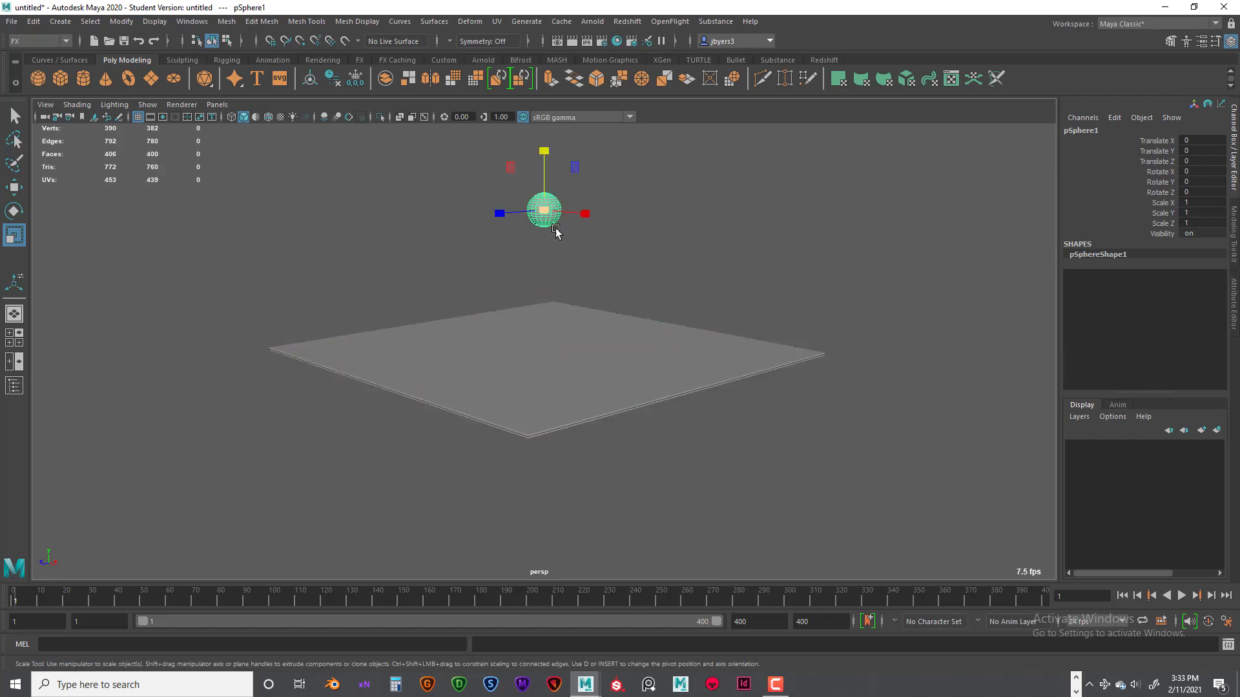
{"action": "left_click_drag", "start_coordinate": [668, 207], "coordinate": [669, 211], "text": "alt"}
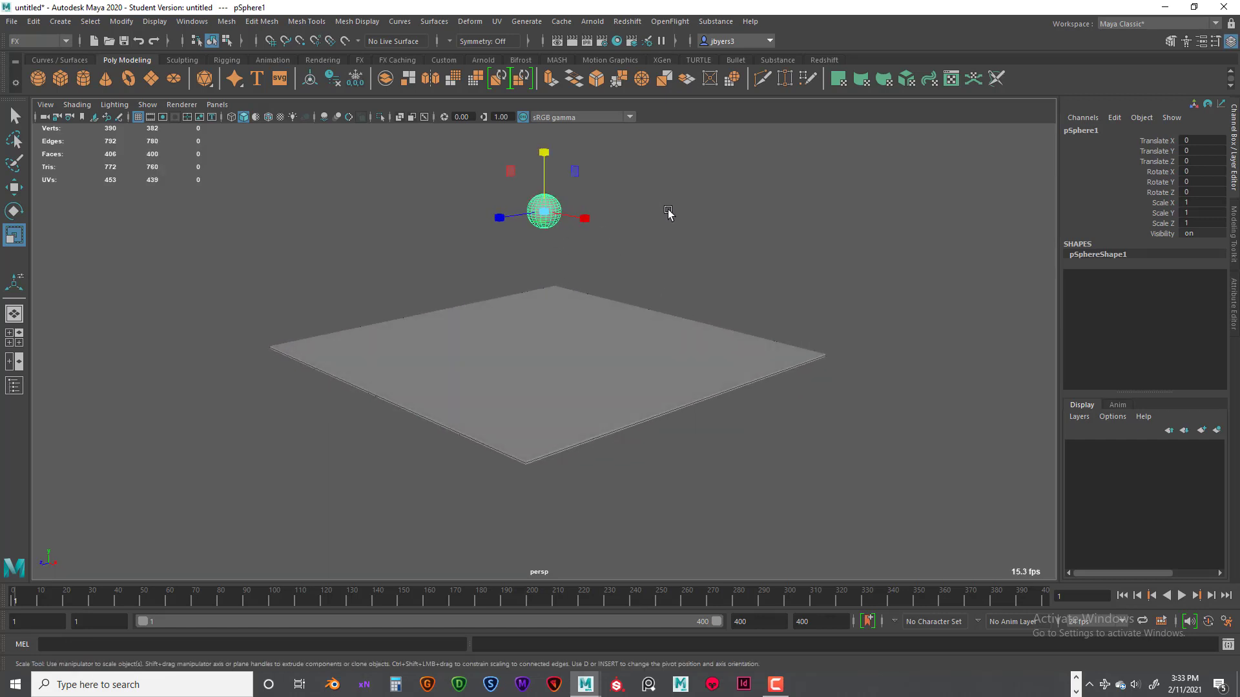
{"action": "left_click", "coordinate": [696, 212]}
{"action": "left_click", "coordinate": [545, 213]}
{"action": "key", "text": "q"}
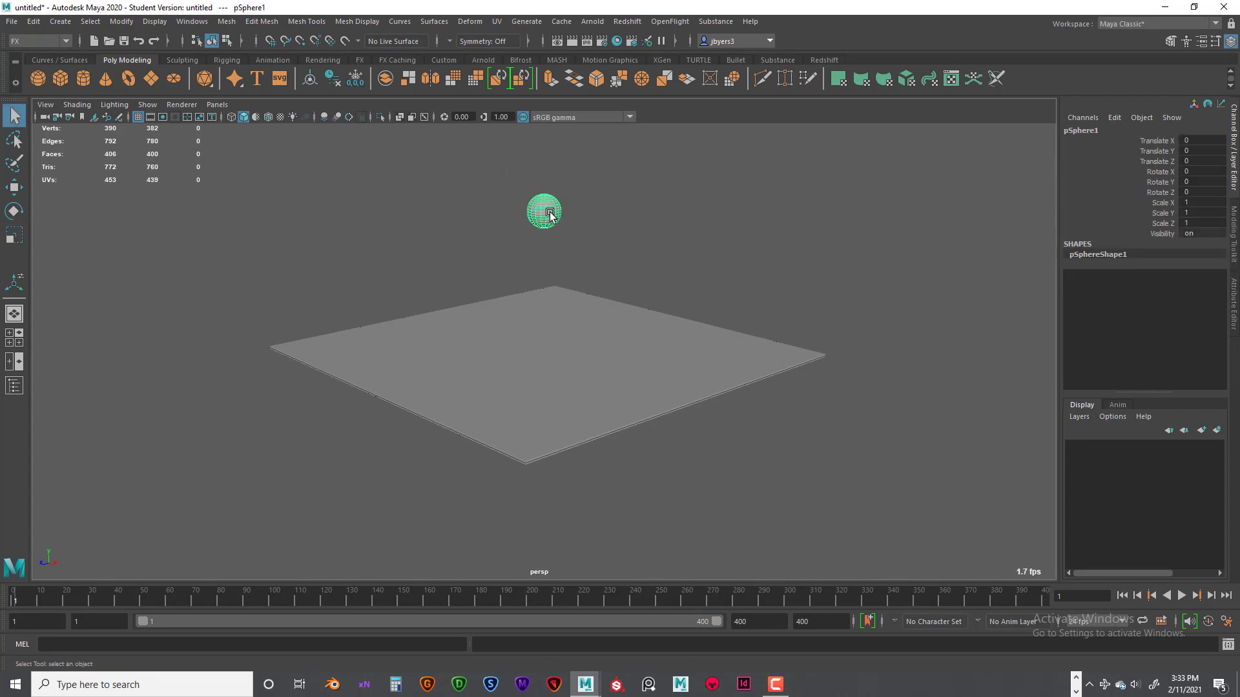
{"action": "key", "text": "space"}
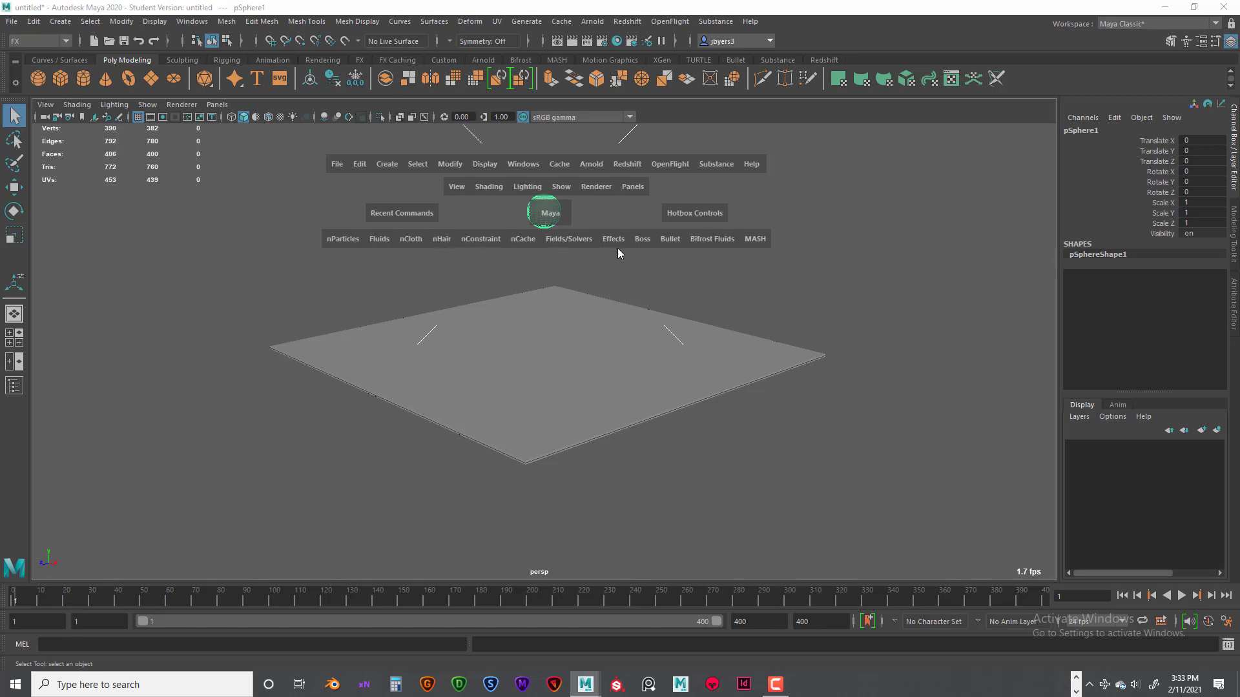
{"action": "left_click", "coordinate": [700, 211]}
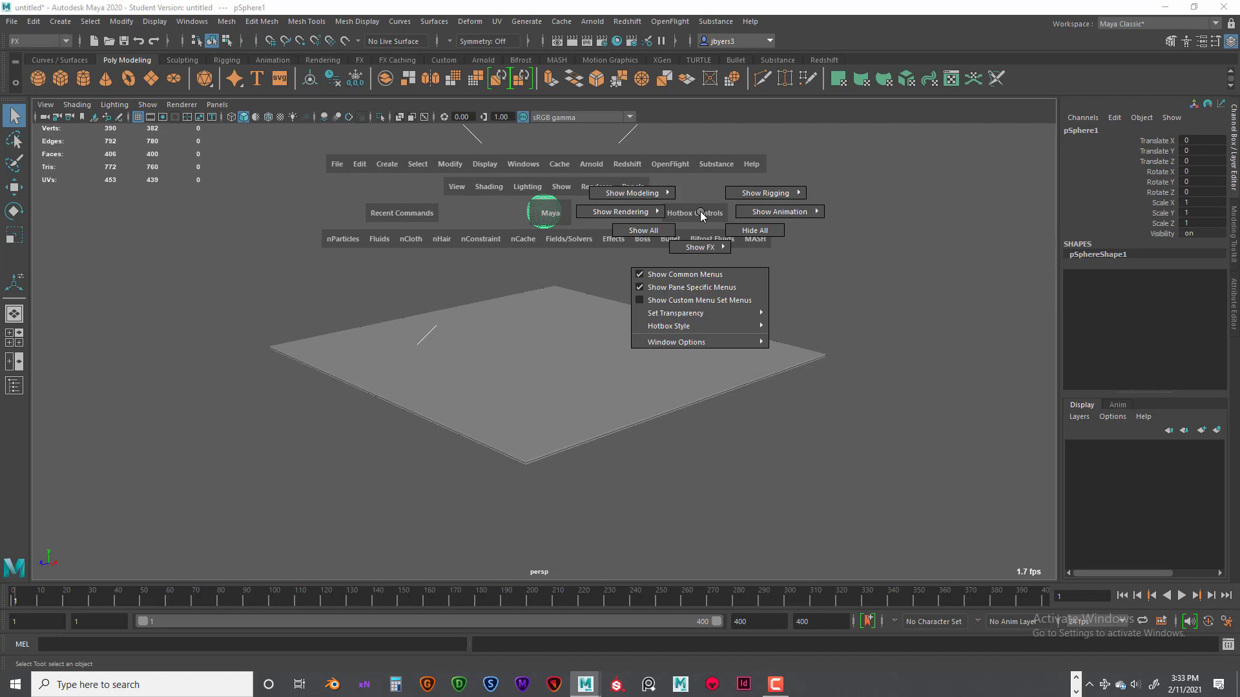
{"action": "left_click_drag", "start_coordinate": [702, 246], "coordinate": [700, 277]}
{"action": "key", "text": "space"}
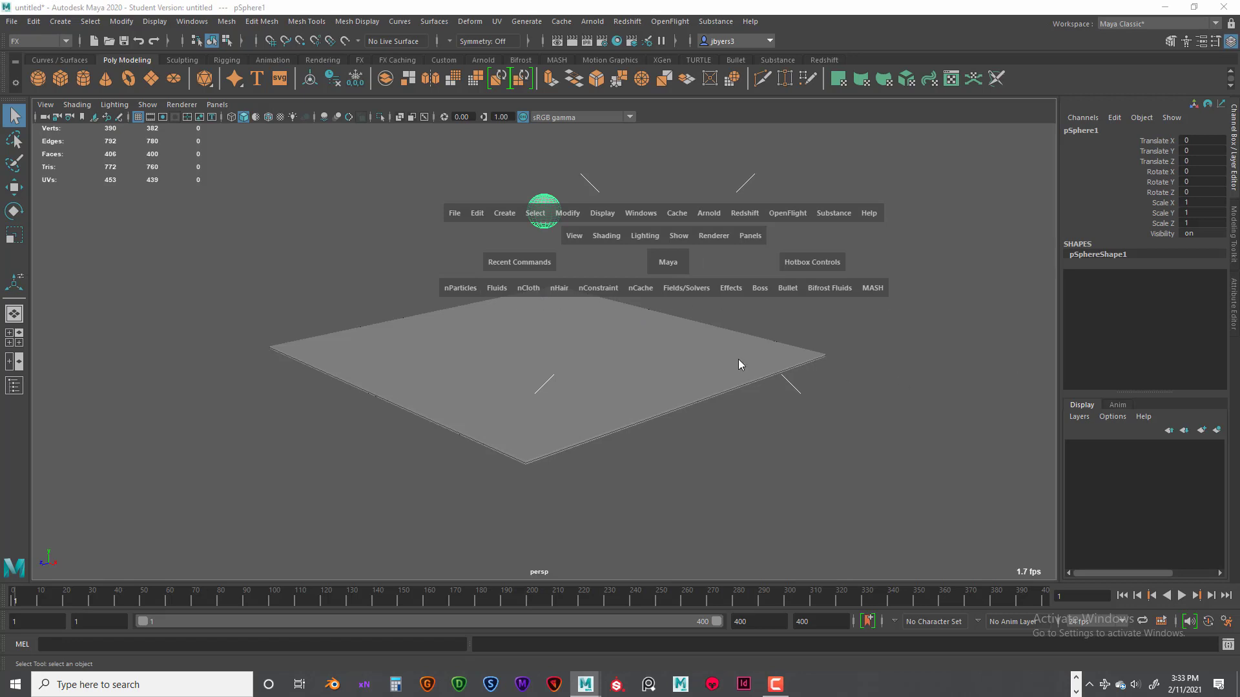
{"action": "left_click", "coordinate": [687, 288]}
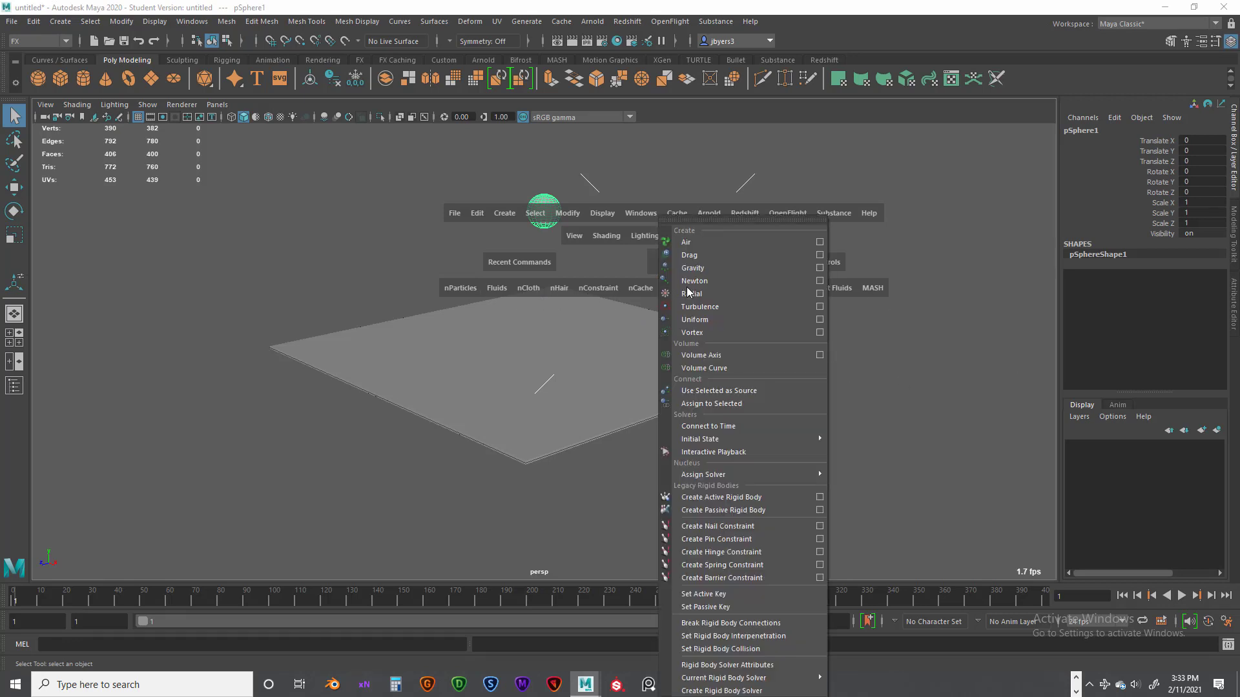
{"action": "left_click", "coordinate": [710, 498]}
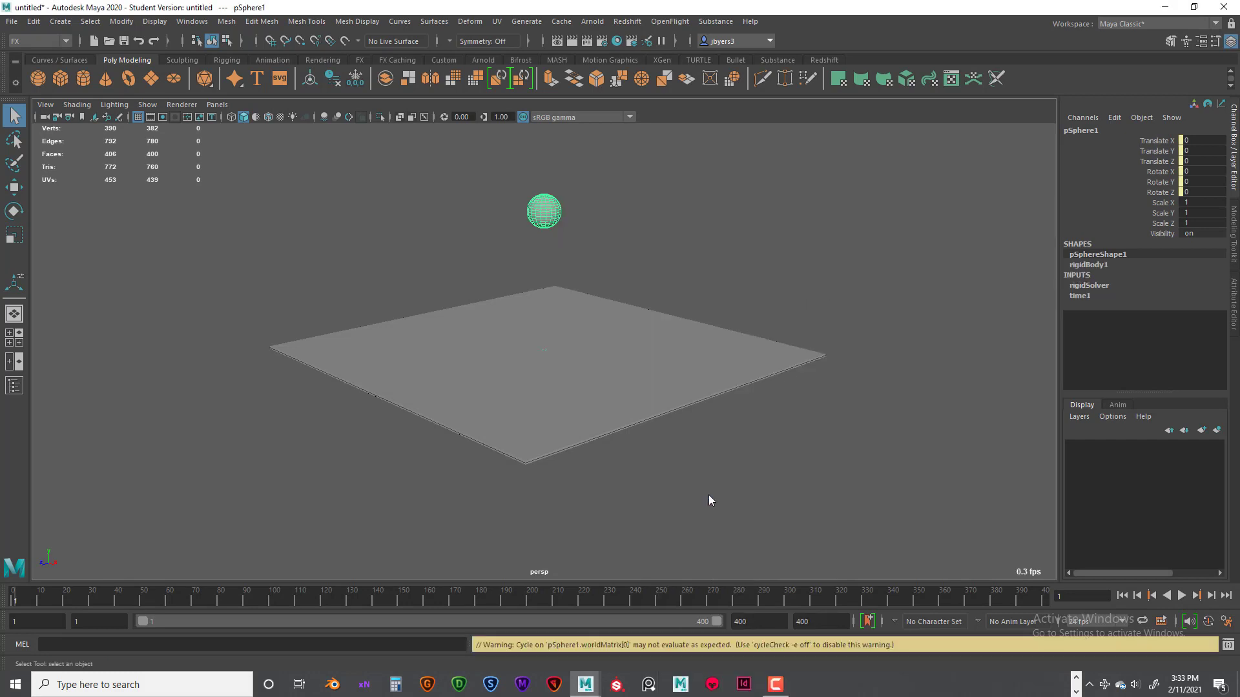
Select the flat ground slab and make it a passive rigid body.
{"action": "left_click", "coordinate": [771, 451]}
{"action": "left_click", "coordinate": [599, 323]}
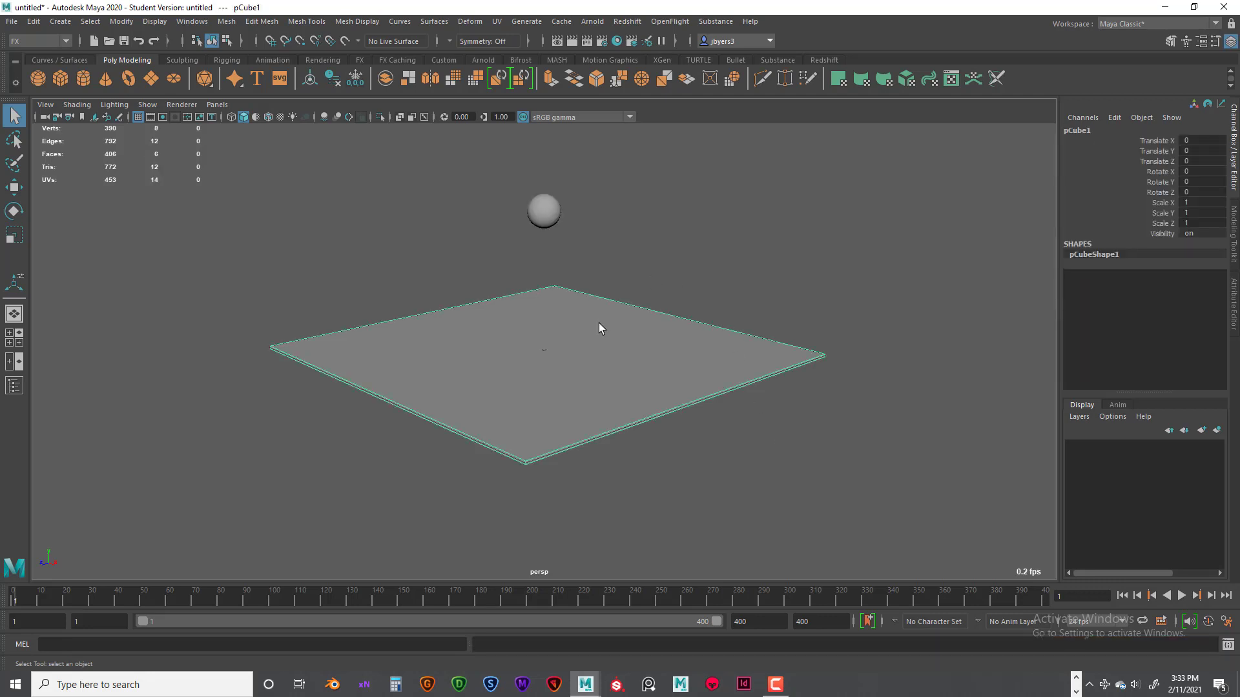
{"action": "key", "text": "space"}
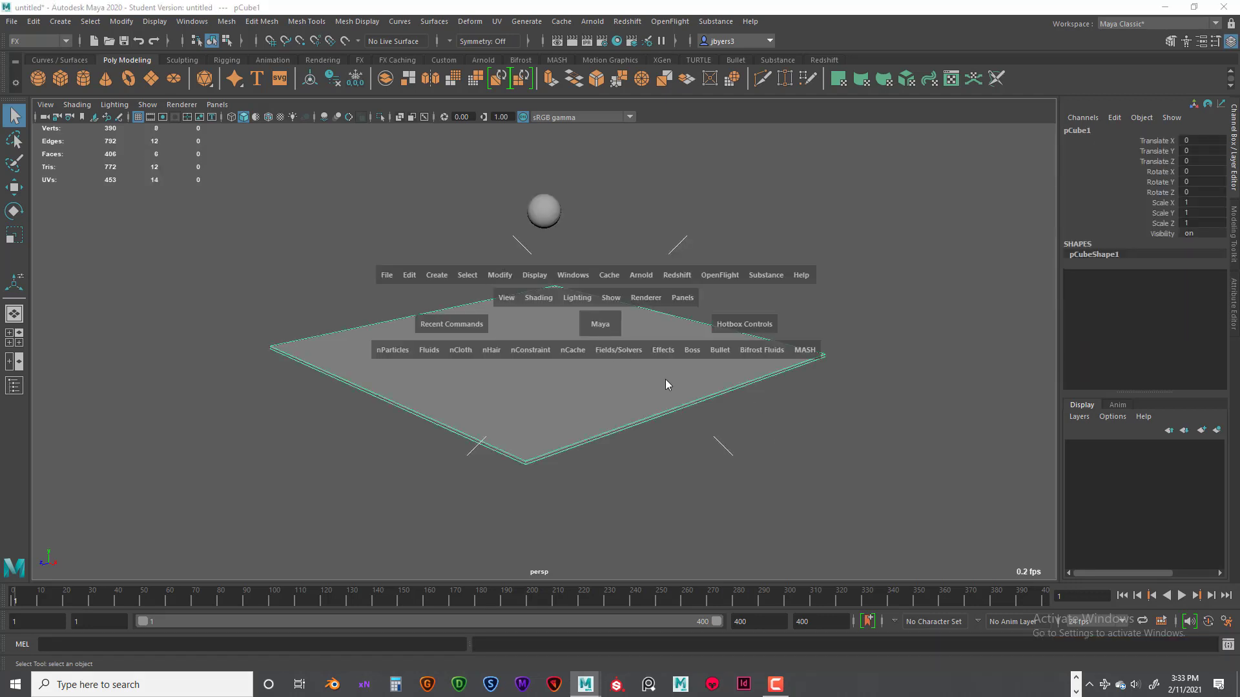
{"action": "left_click", "coordinate": [623, 347]}
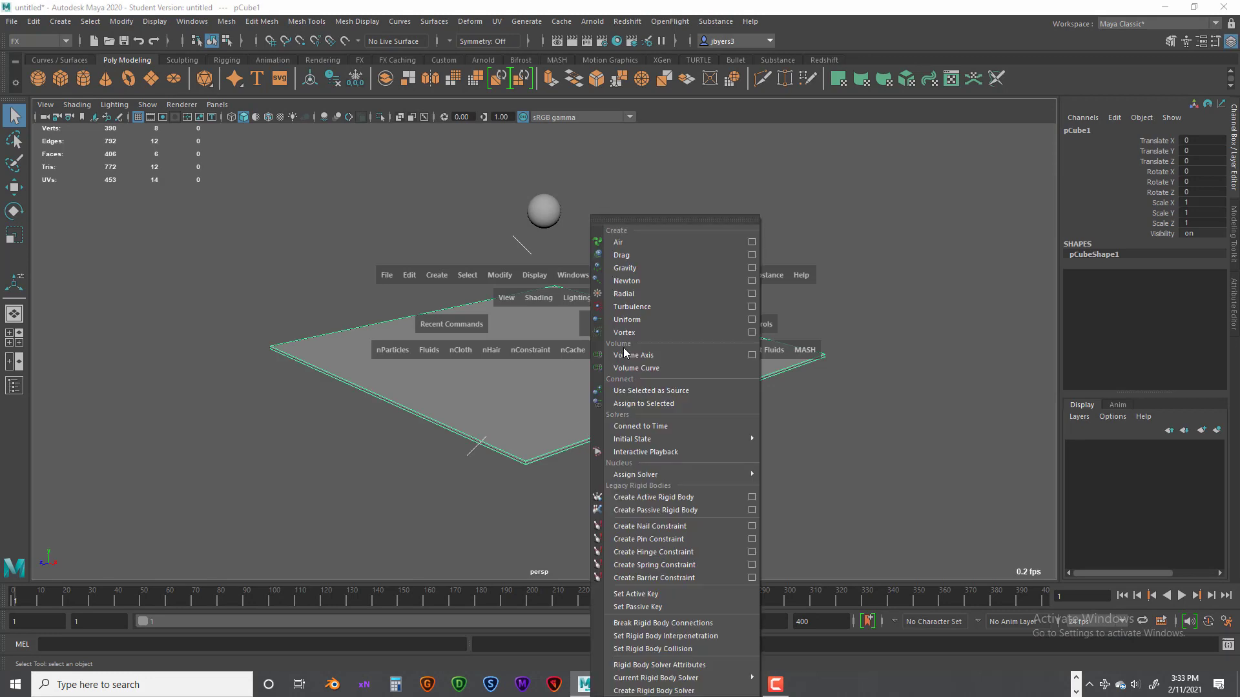
{"action": "left_click", "coordinate": [656, 510]}
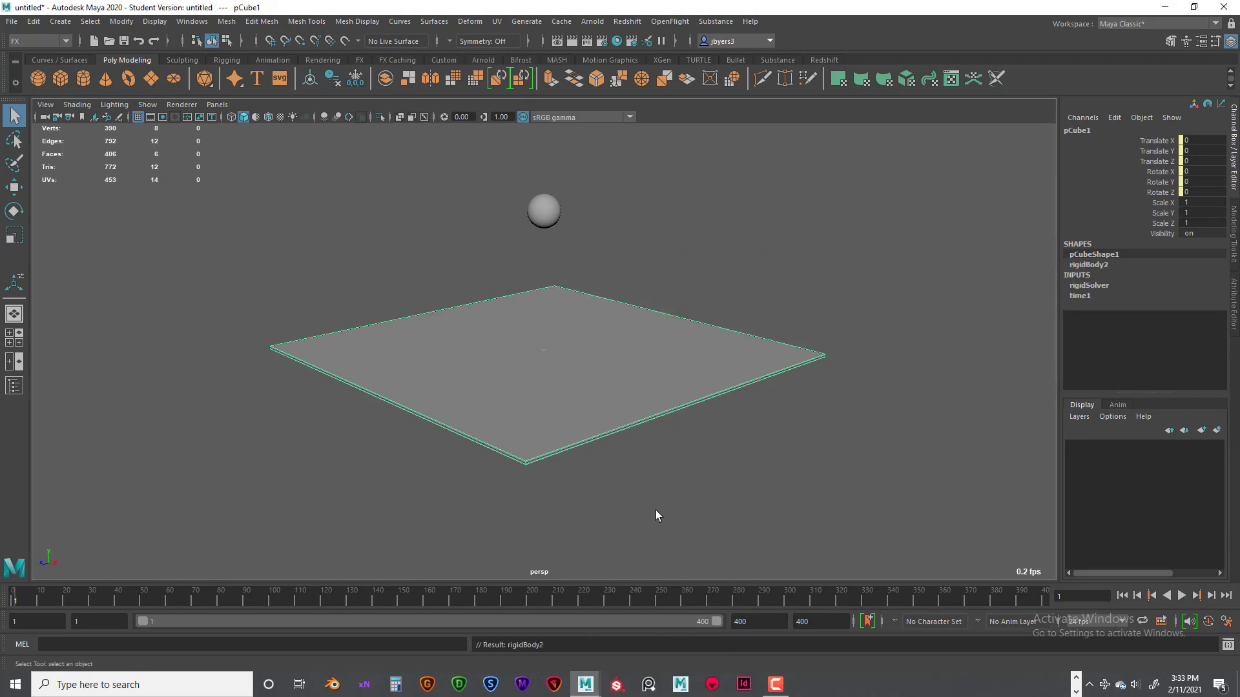
Reset the gravity options to their defaults and create a gravity field with magnitude 9.8 and Y direction -1 for the sphere.
{"action": "left_click", "coordinate": [665, 302]}
{"action": "left_click", "coordinate": [547, 214]}
{"action": "key", "text": "space"}
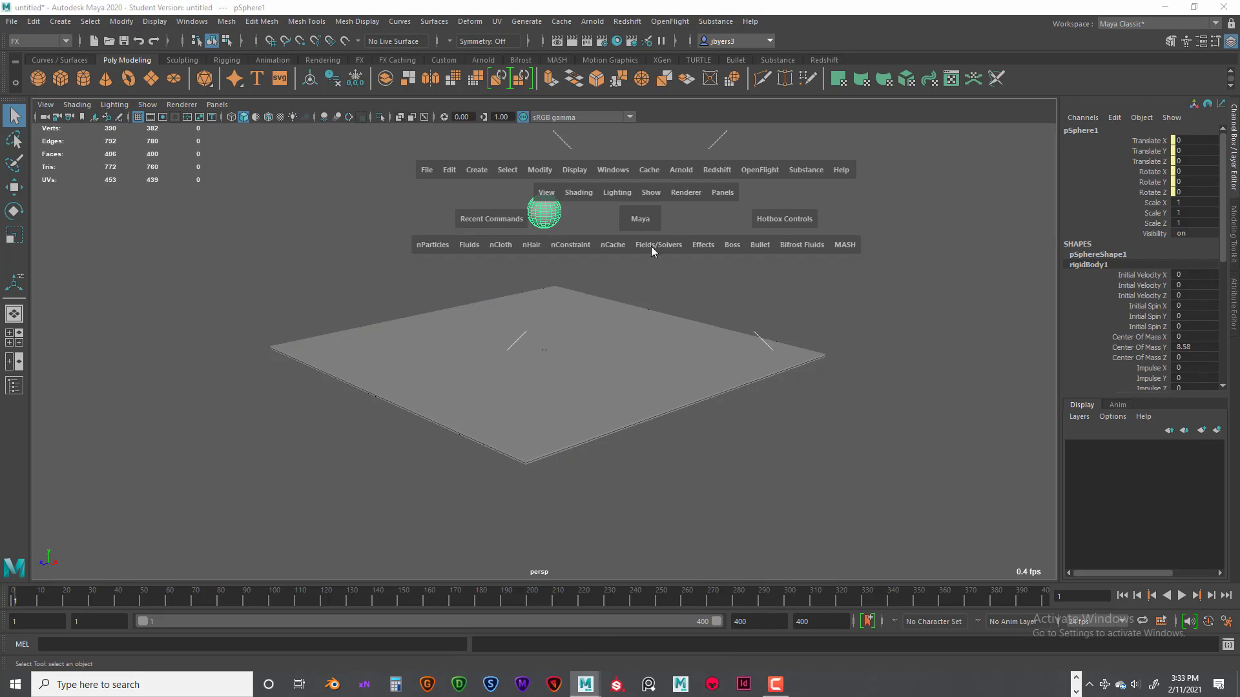
{"action": "key", "text": "space"}
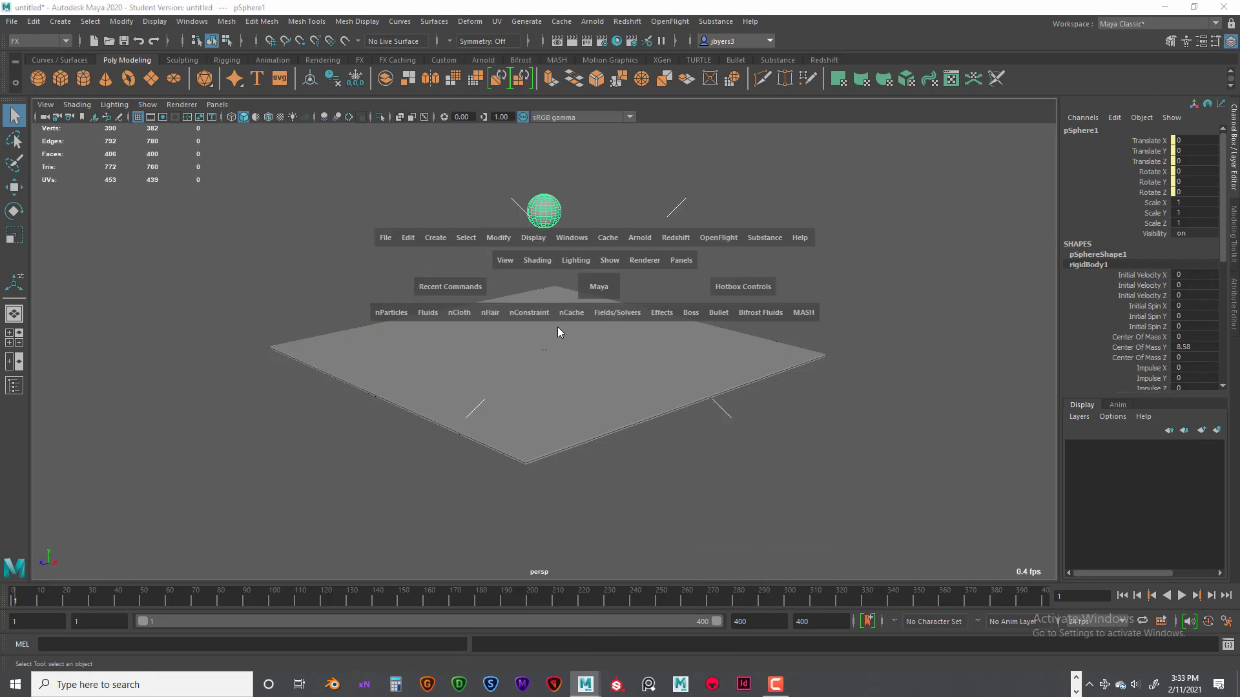
{"action": "left_click", "coordinate": [635, 314]}
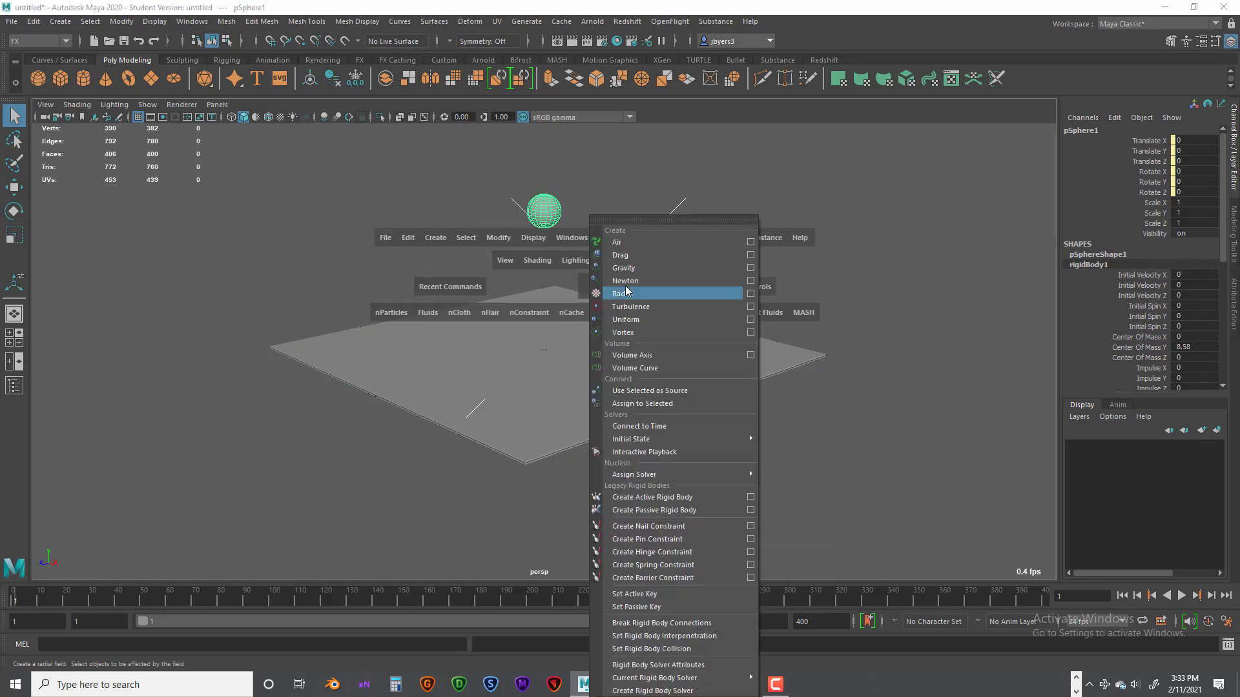
{"action": "left_click", "coordinate": [746, 268]}
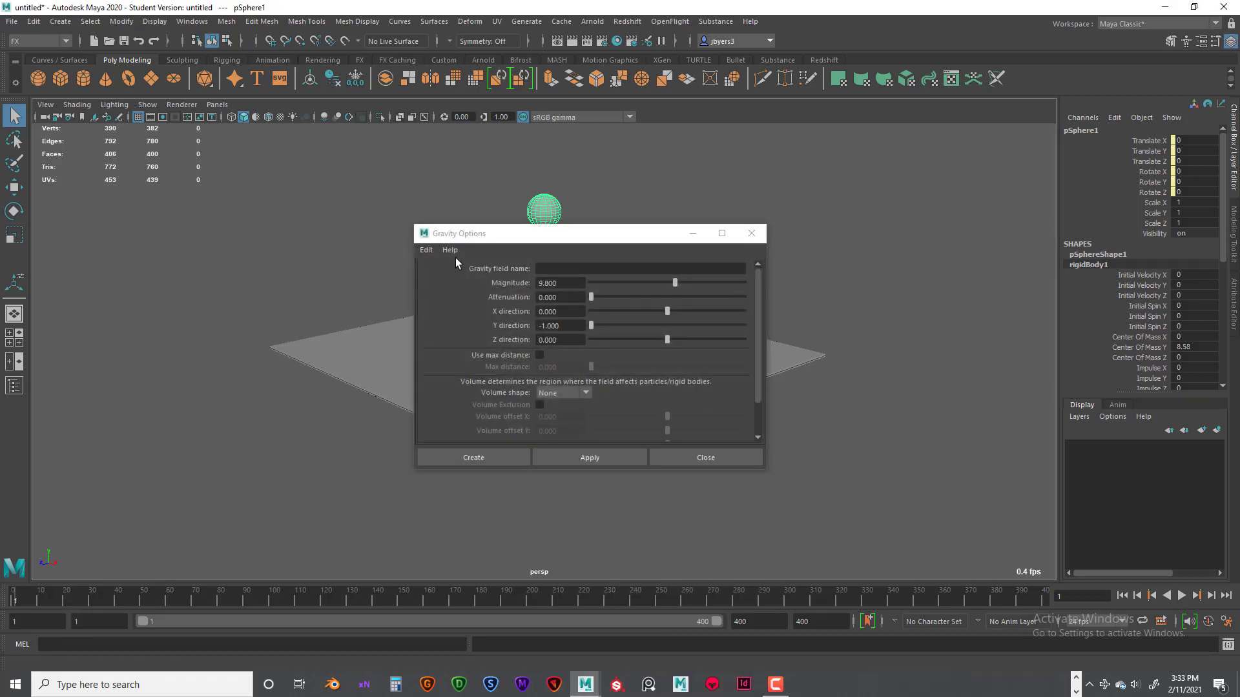
{"action": "left_click", "coordinate": [430, 251]}
{"action": "left_click", "coordinate": [437, 282]}
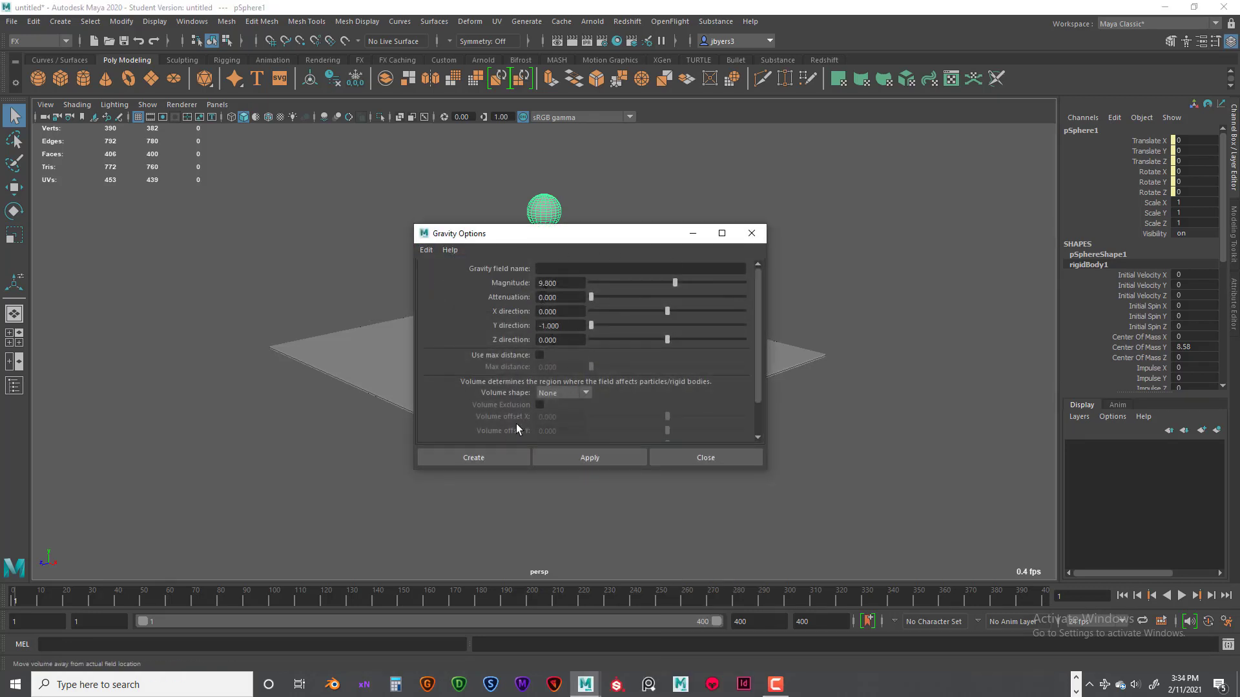
{"action": "left_click", "coordinate": [505, 456]}
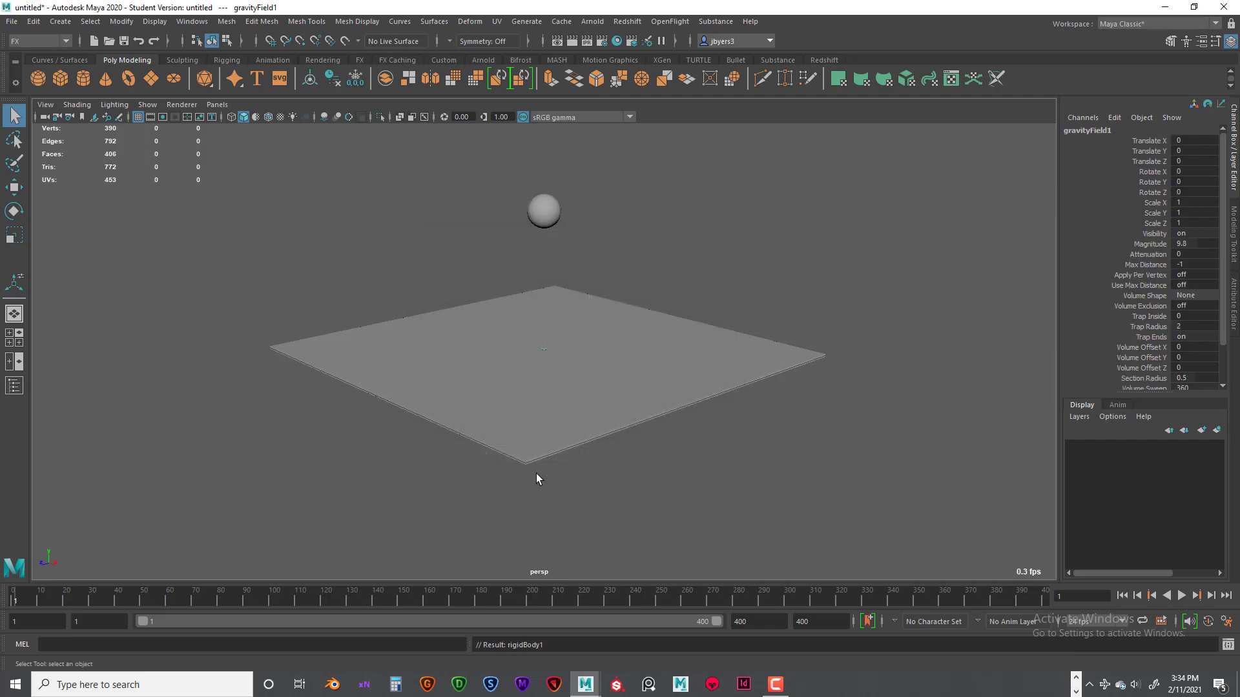
Play the simulation of the sphere dropping onto the slab, rewind to frame 1 and play it again from a closer view.
{"action": "left_click", "coordinate": [1181, 595]}
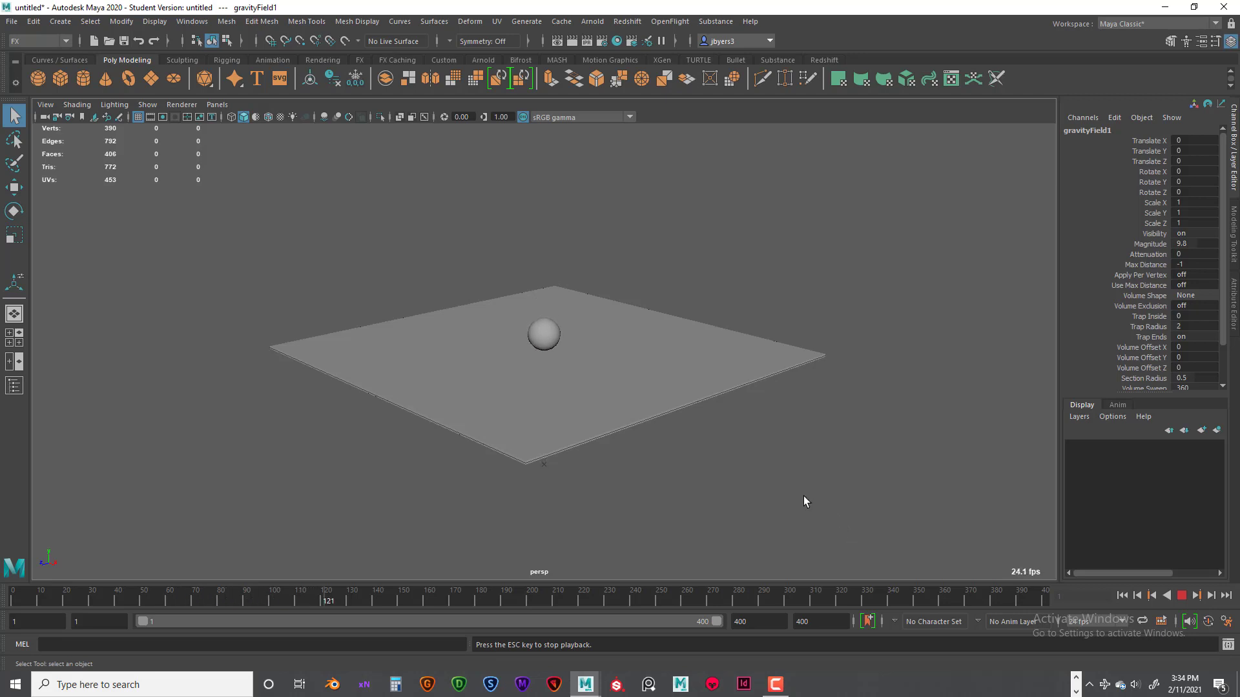
{"action": "left_click", "coordinate": [1181, 596]}
{"action": "left_click_drag", "start_coordinate": [767, 510], "coordinate": [732, 495], "text": "alt"}
{"action": "scroll", "coordinate": [734, 497], "scroll_direction": "up", "scroll_amount": 3}
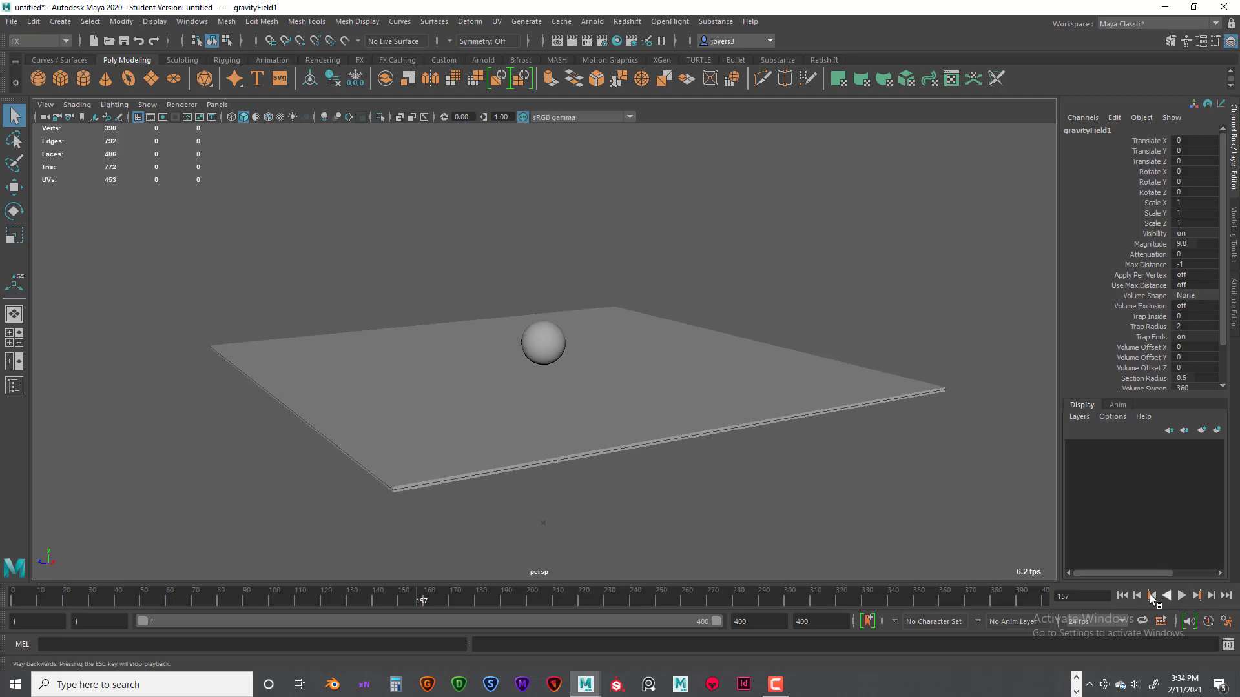
{"action": "left_click", "coordinate": [1123, 596]}
{"action": "left_click", "coordinate": [1182, 596]}
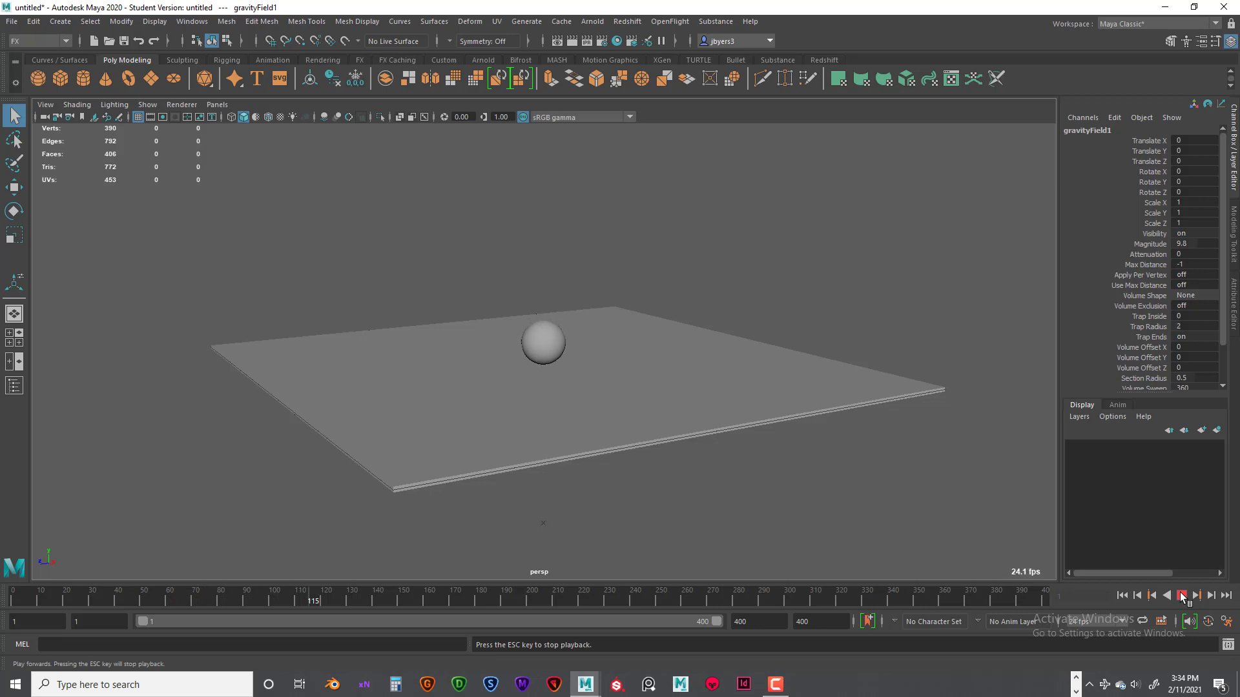
{"action": "left_click", "coordinate": [1182, 596]}
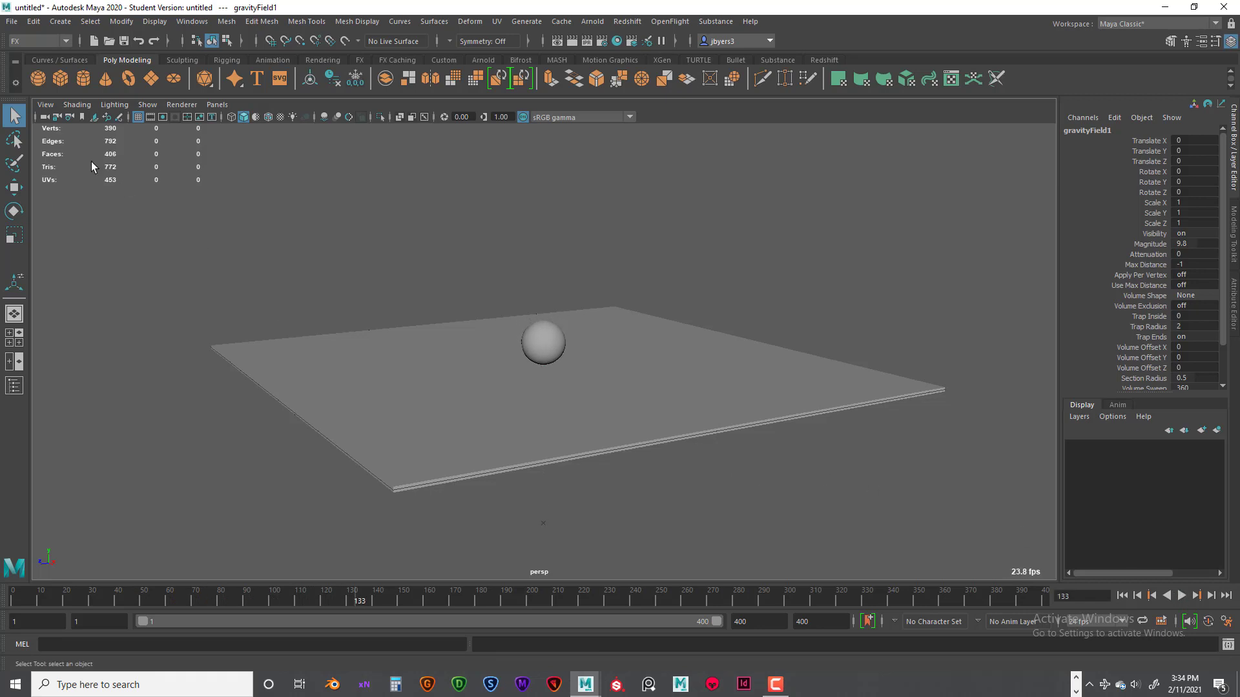
Open the Outliner, restore it from full screen and shrink it to a narrow window beside the viewport.
{"action": "left_click", "coordinate": [192, 21]}
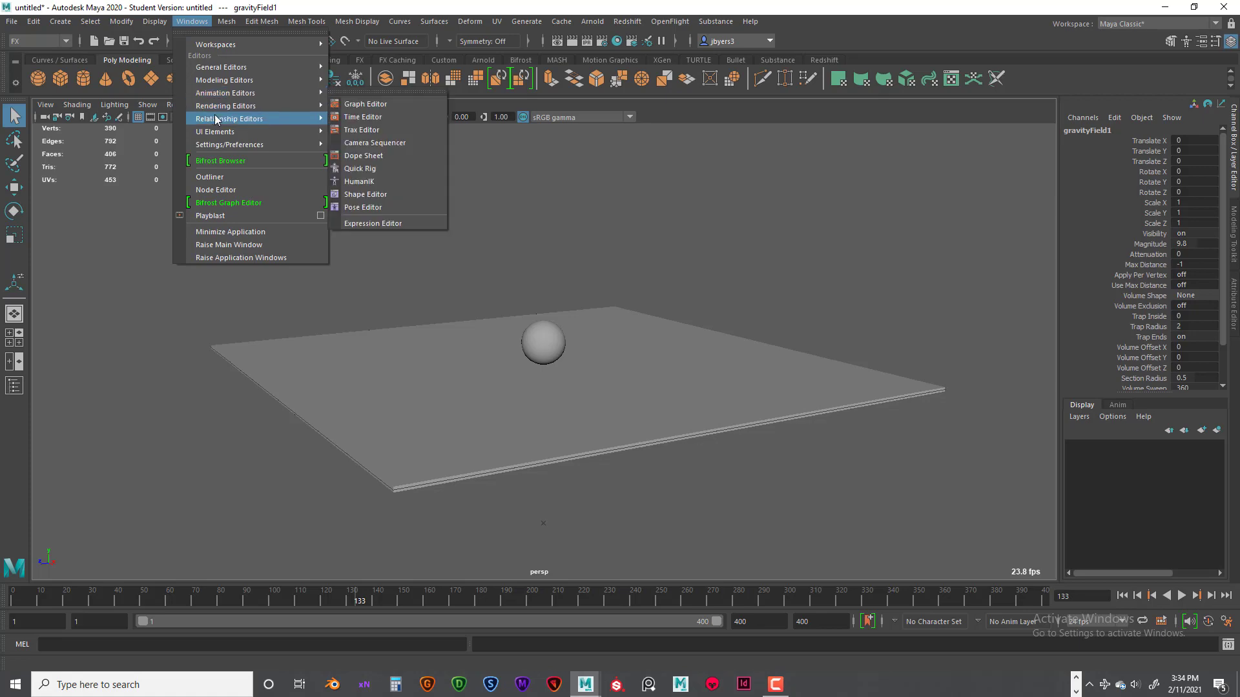
{"action": "mouse_move", "coordinate": [220, 133]}
{"action": "left_click", "coordinate": [217, 177]}
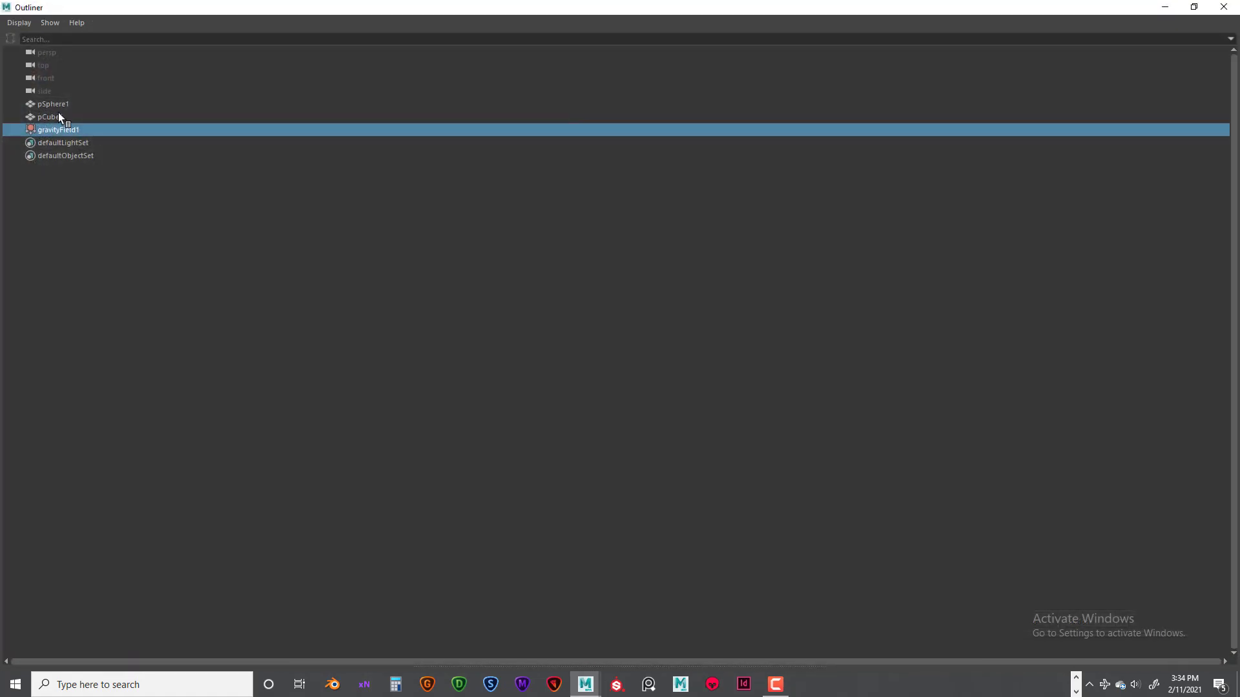
{"action": "double_click", "coordinate": [1110, 11]}
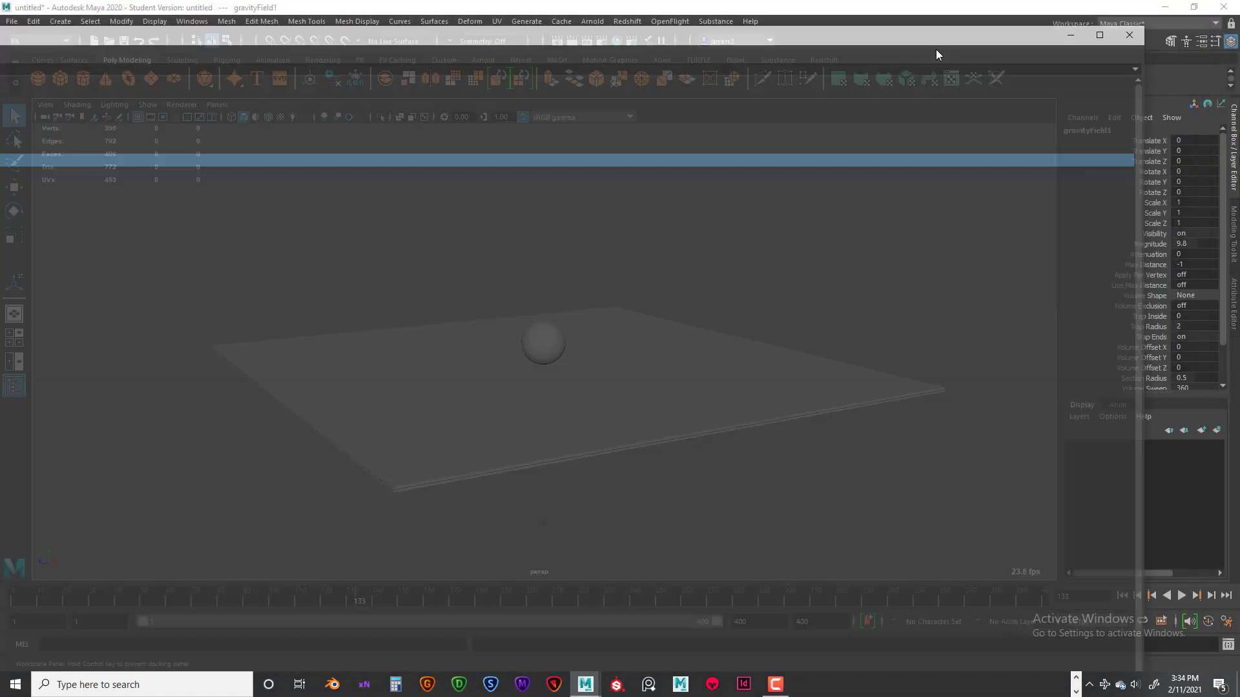
{"action": "left_click_drag", "start_coordinate": [1014, 129], "coordinate": [33, 138]}
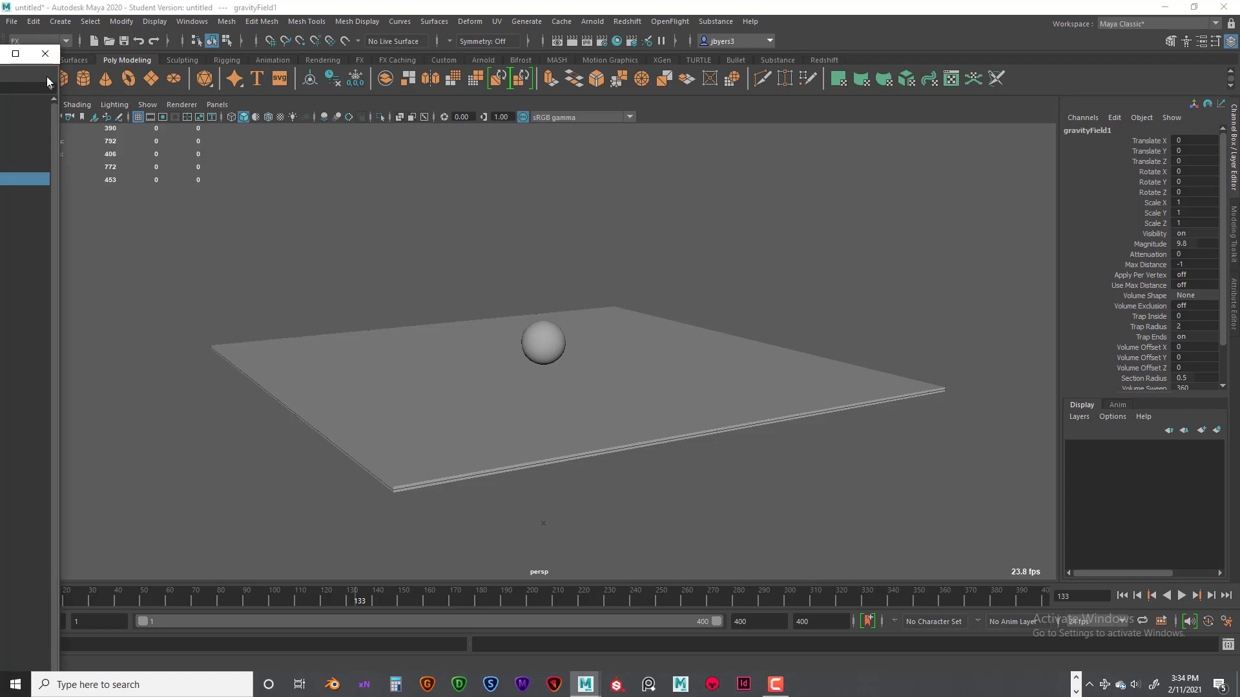
{"action": "left_click_drag", "start_coordinate": [59, 77], "coordinate": [148, 76]}
{"action": "left_click_drag", "start_coordinate": [57, 62], "coordinate": [280, 64]}
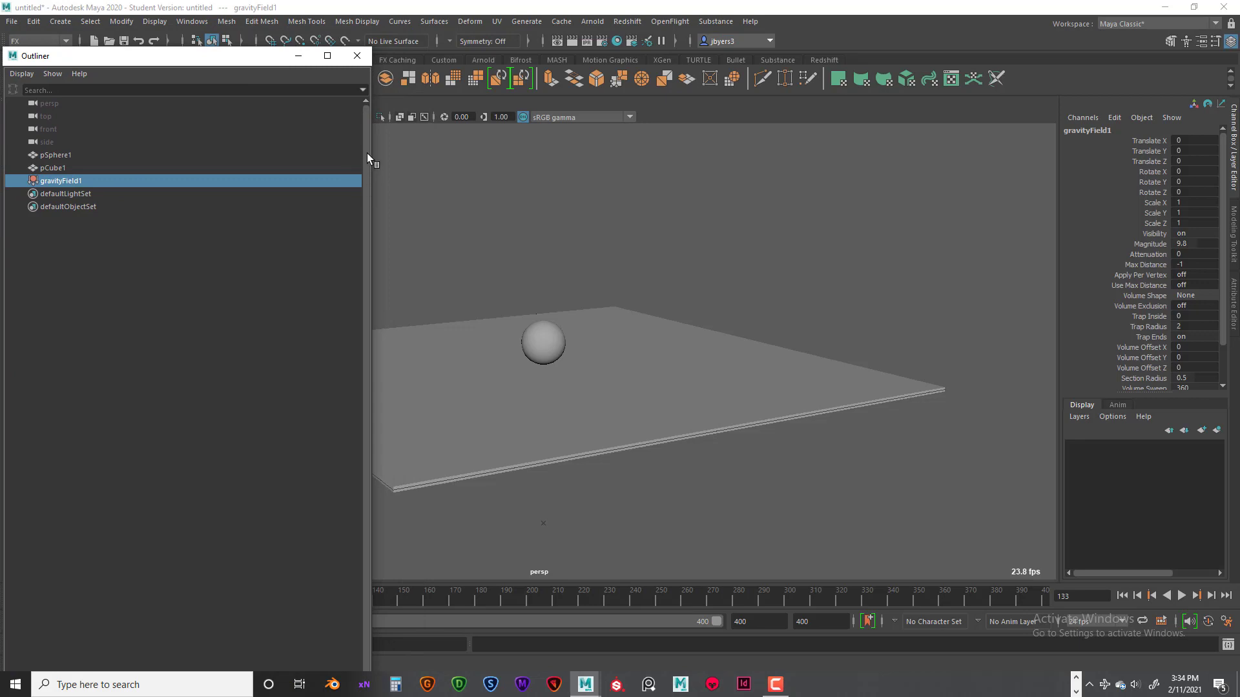
{"action": "left_click_drag", "start_coordinate": [373, 157], "coordinate": [169, 157]}
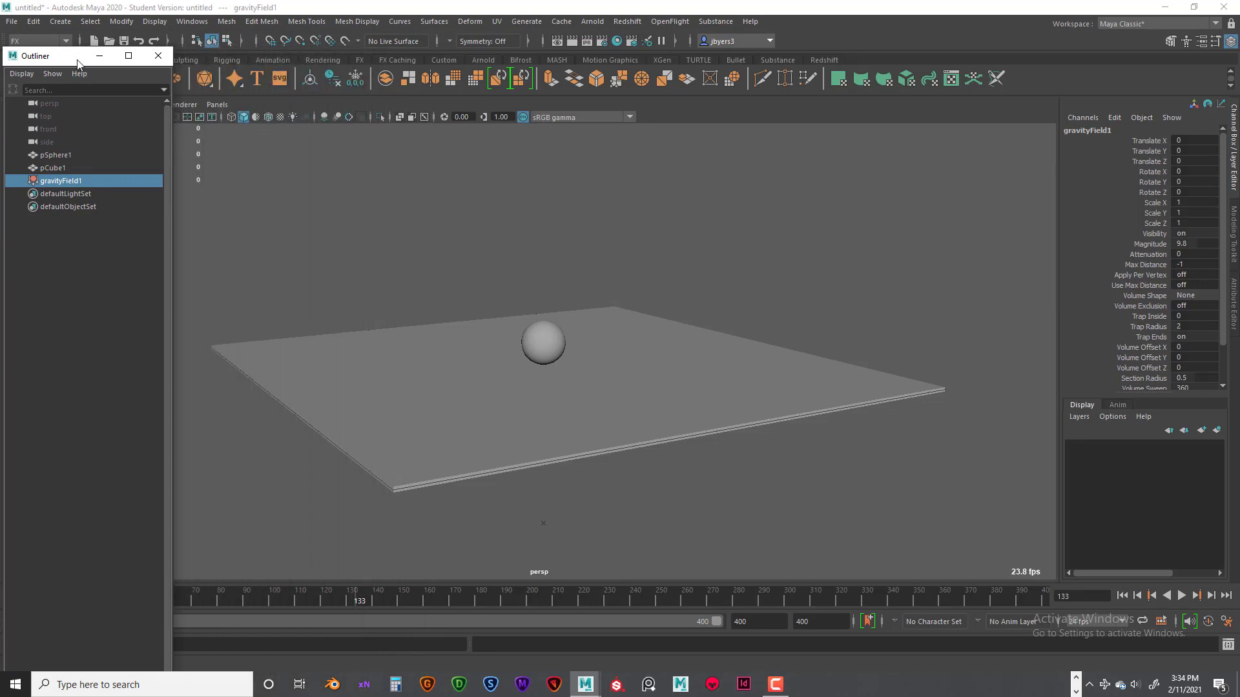
{"action": "left_click_drag", "start_coordinate": [78, 57], "coordinate": [96, 62]}
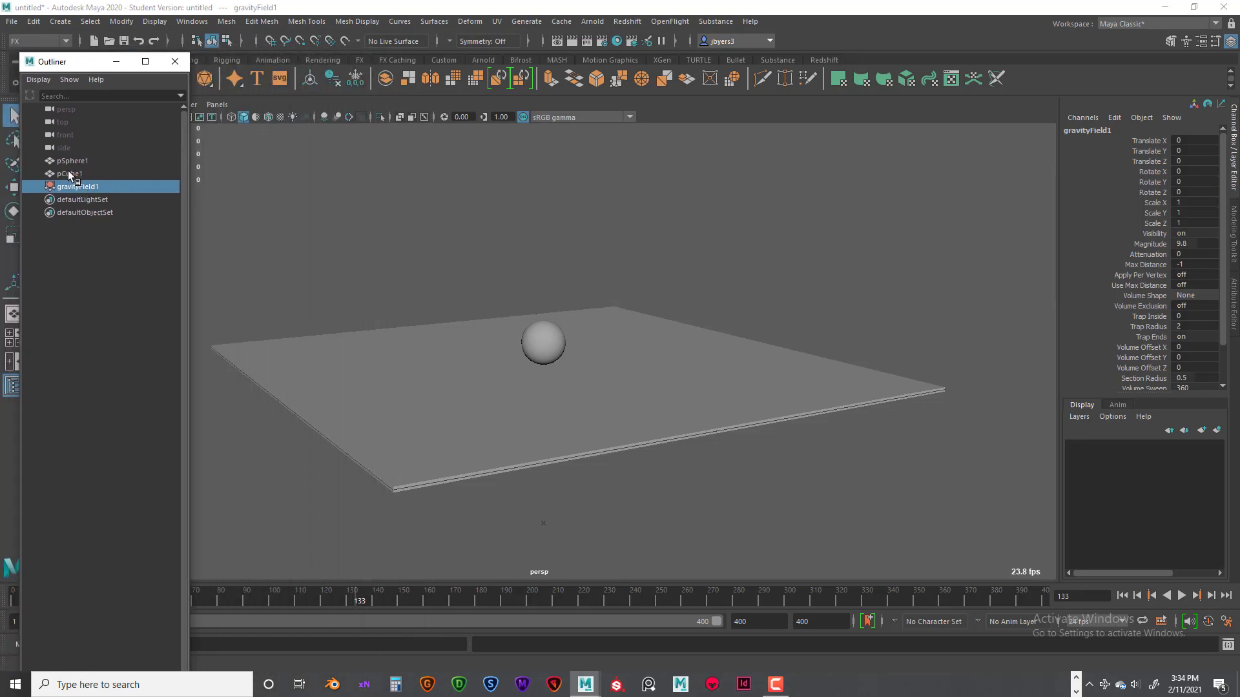
Examine the sphere, the ground cube and the gravity field by selecting each in turn in the Outliner.
{"action": "left_click", "coordinate": [67, 162]}
{"action": "left_click", "coordinate": [70, 175]}
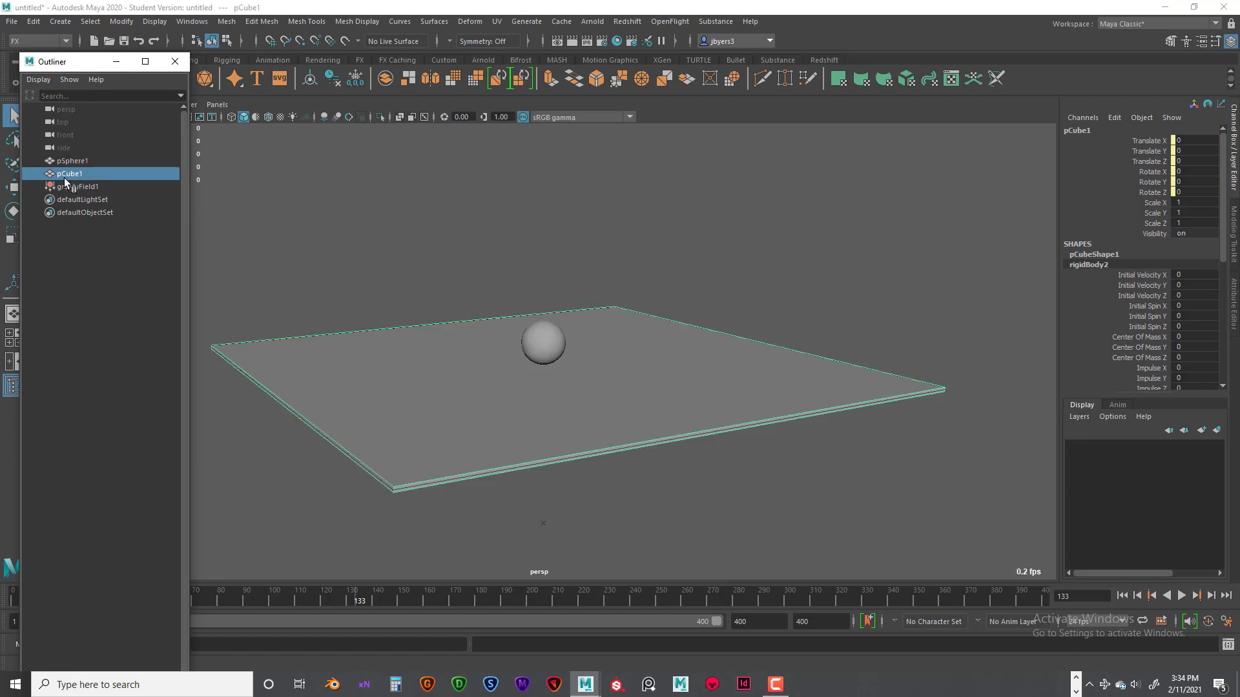
{"action": "left_click", "coordinate": [68, 185]}
{"action": "left_click", "coordinate": [68, 162]}
{"action": "left_click", "coordinate": [67, 170]}
{"action": "left_click", "coordinate": [74, 186]}
{"action": "left_click", "coordinate": [70, 162]}
{"action": "left_click", "coordinate": [65, 174]}
{"action": "left_click", "coordinate": [69, 186]}
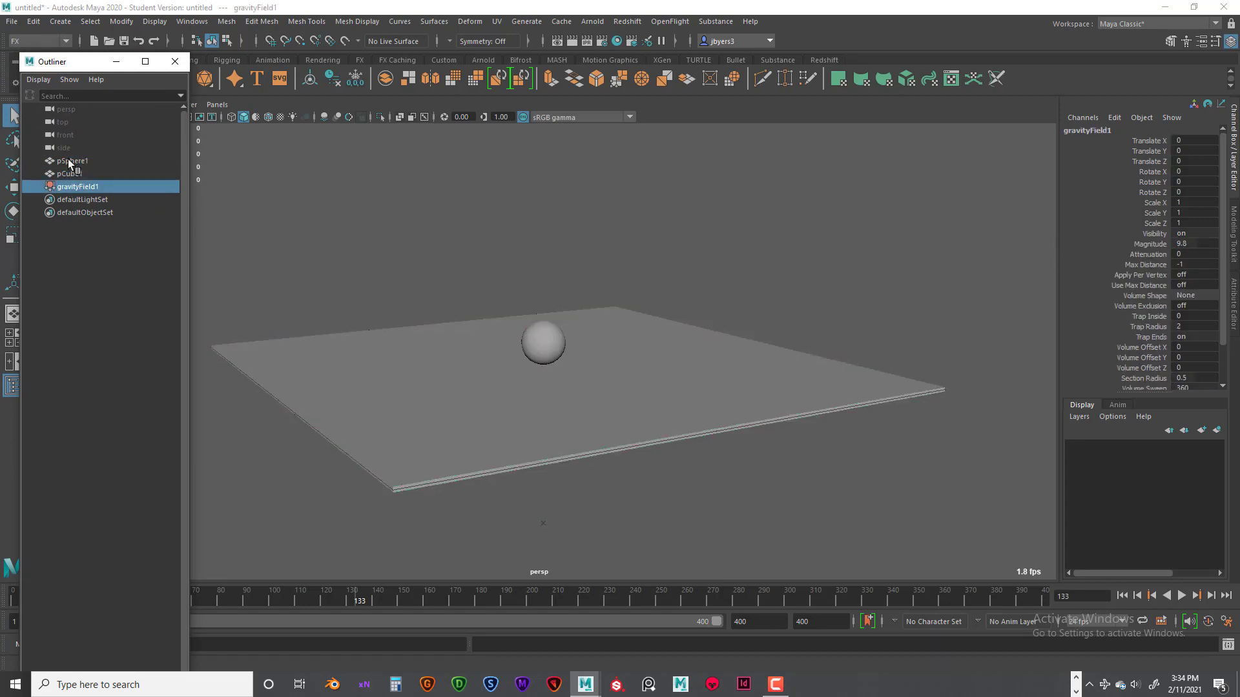
{"action": "left_click", "coordinate": [69, 162]}
{"action": "left_click", "coordinate": [71, 174]}
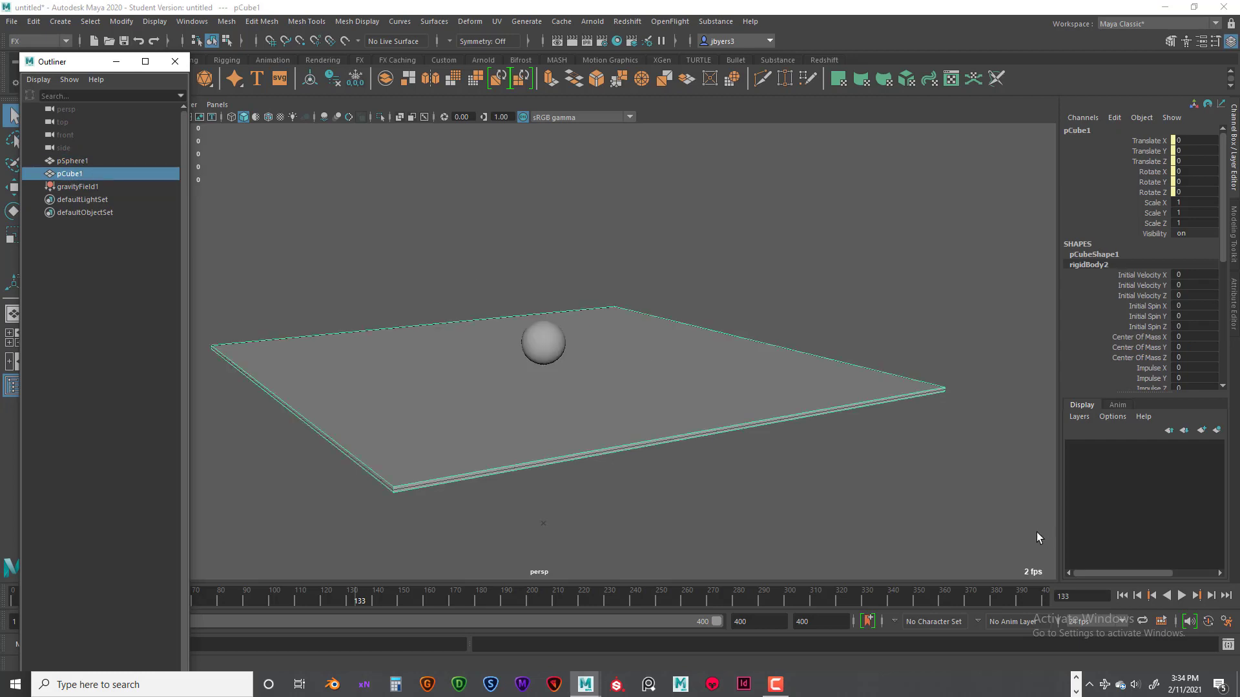
Replay the drop simulation from frame 1, view it from another angle, stop it and rewind to the start.
{"action": "left_click", "coordinate": [1122, 595]}
{"action": "left_click", "coordinate": [1182, 596]}
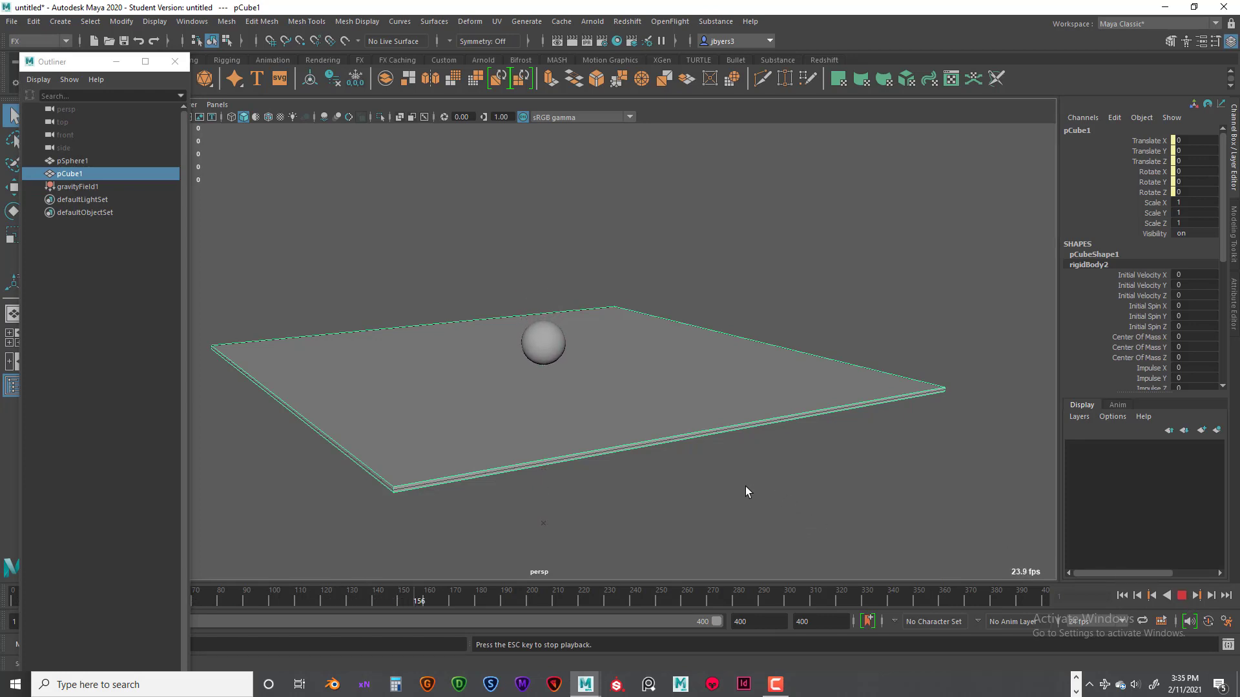
{"action": "left_click_drag", "start_coordinate": [745, 489], "coordinate": [787, 490], "text": "alt"}
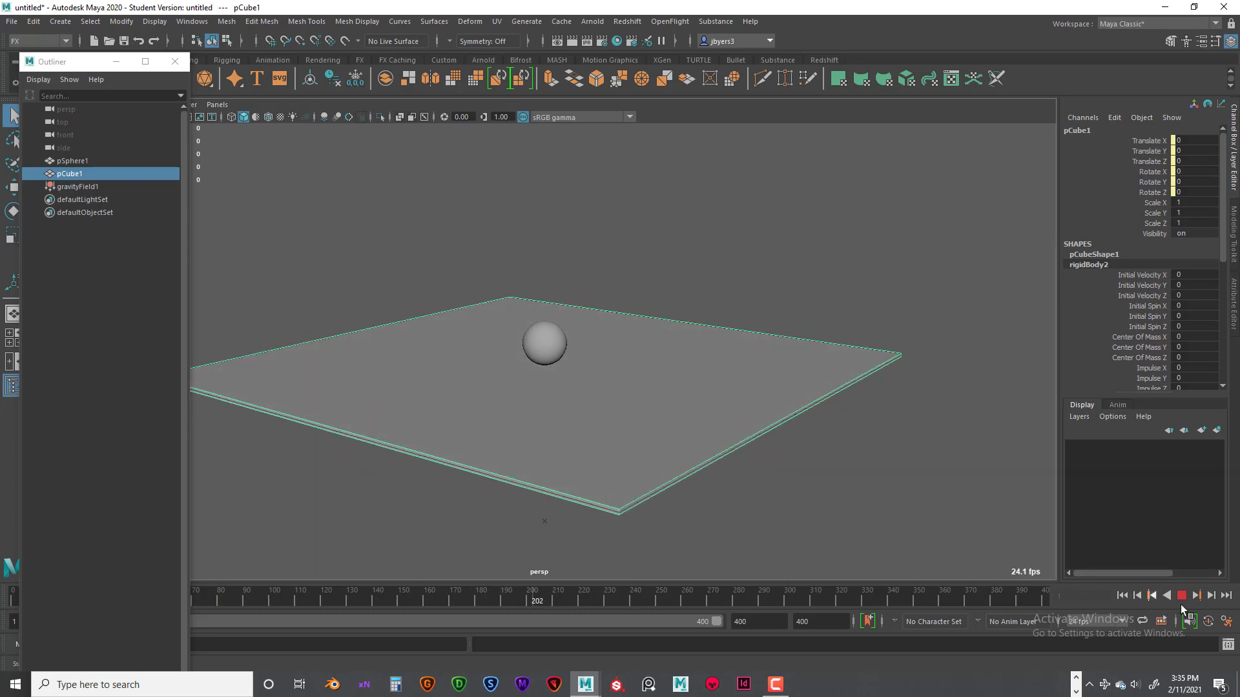
{"action": "left_click", "coordinate": [1181, 595]}
{"action": "left_click", "coordinate": [1122, 595]}
{"action": "left_click_drag", "start_coordinate": [882, 483], "coordinate": [859, 459], "text": "alt"}
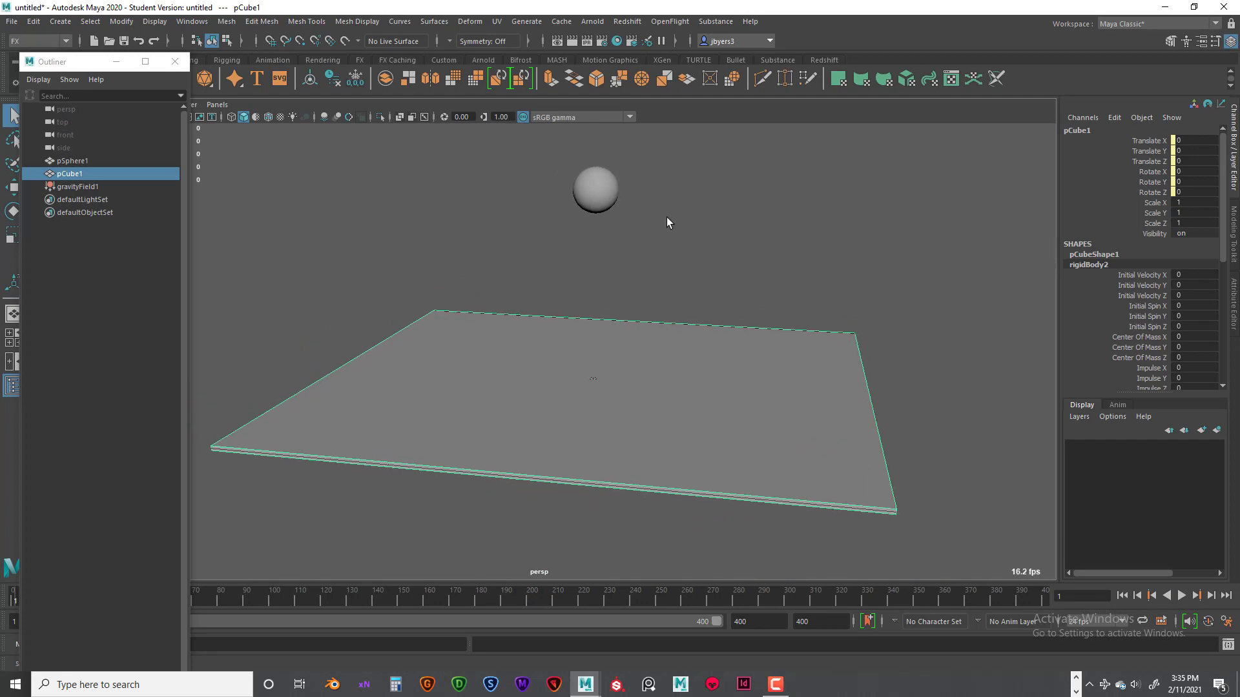
Select the sphere and bring up its rigidBody1 attributes in the Attribute Editor, with the mass value picked out.
{"action": "left_click", "coordinate": [605, 197]}
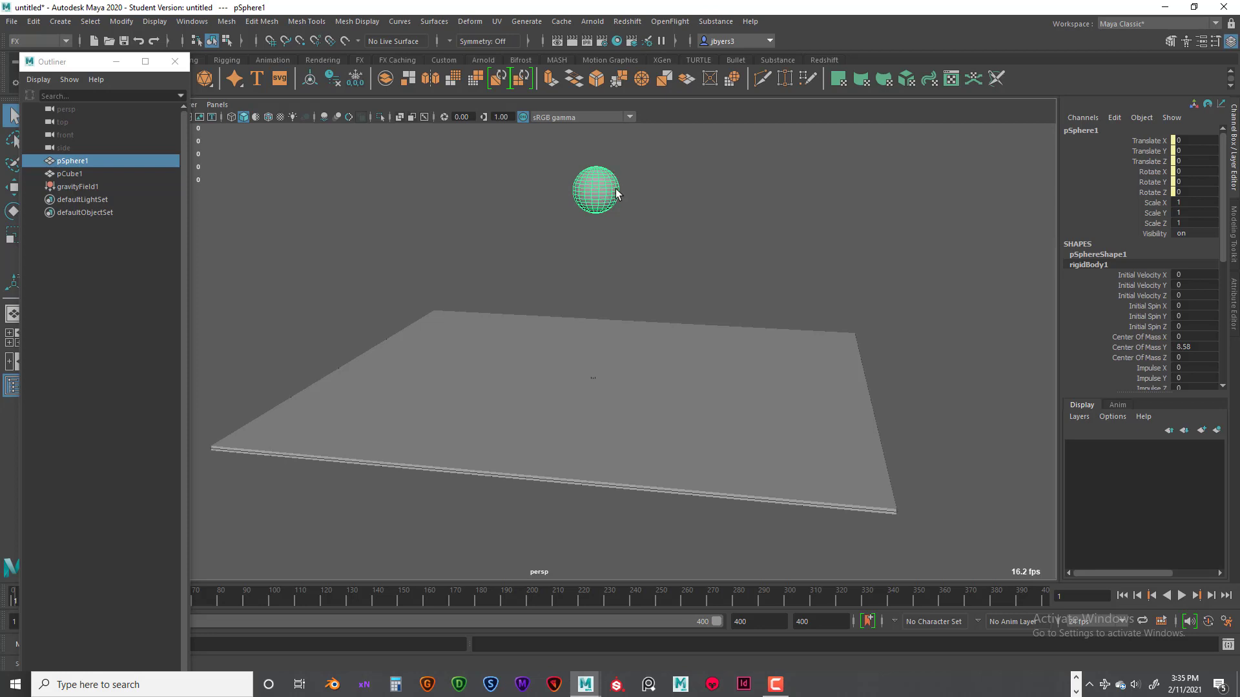
{"action": "key", "text": "ctrl+a"}
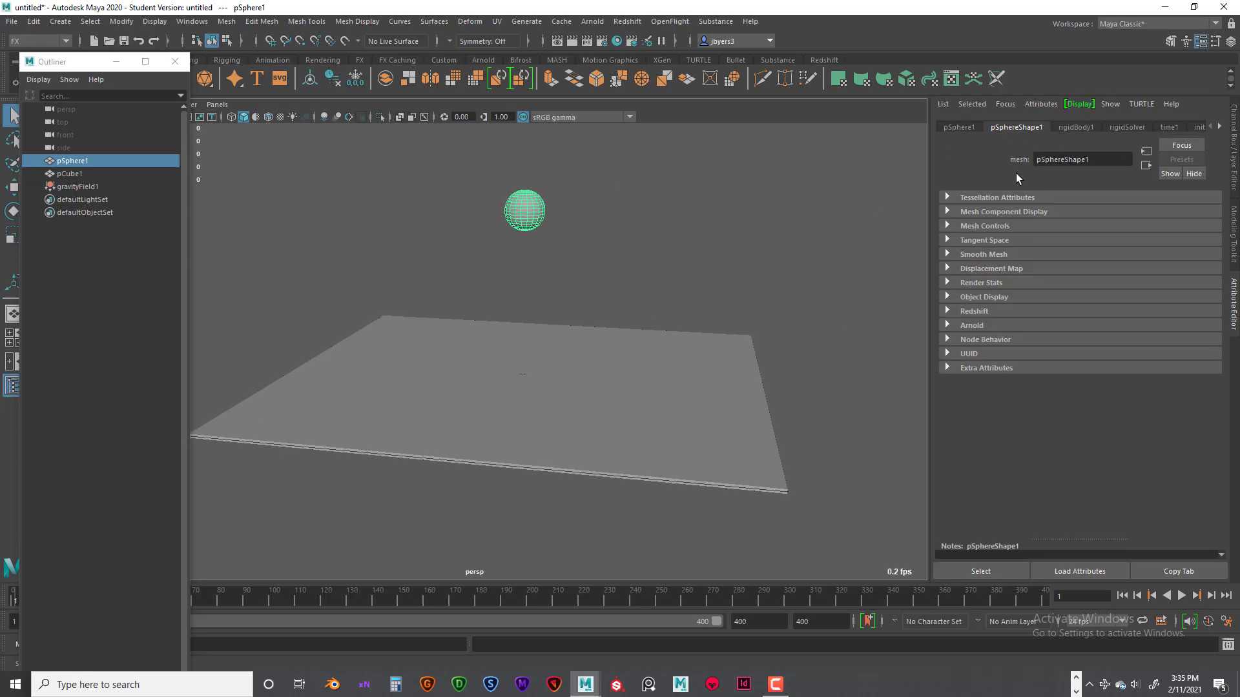
{"action": "left_click", "coordinate": [1072, 128]}
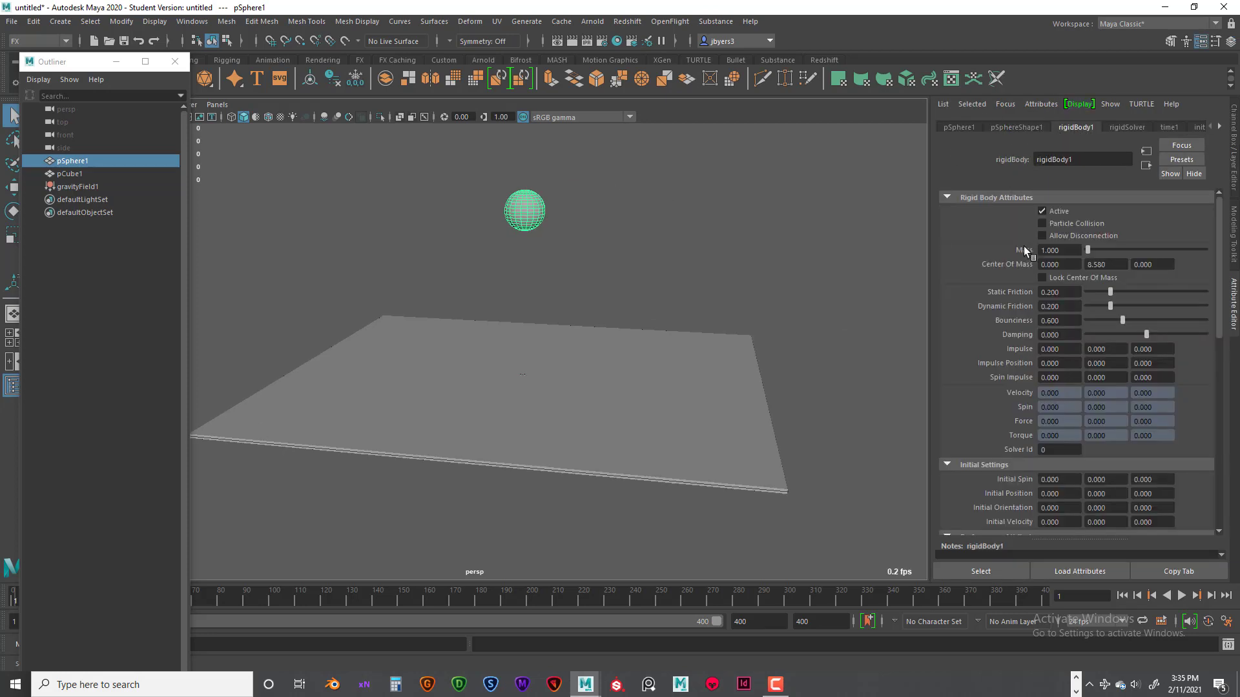
{"action": "left_click", "coordinate": [1049, 250]}
{"action": "left_click_drag", "start_coordinate": [1072, 250], "coordinate": [1046, 250]}
{"action": "double_click", "coordinate": [1041, 250]}
Set the sphere's static friction and dynamic friction to 0, and play the simulation to see the effect.
{"action": "left_click", "coordinate": [1075, 292]}
{"action": "left_click_drag", "start_coordinate": [1067, 293], "coordinate": [1050, 293]}
{"action": "left_click_drag", "start_coordinate": [1059, 293], "coordinate": [1042, 292]}
{"action": "left_click", "coordinate": [1057, 293]}
{"action": "double_click", "coordinate": [1058, 292]}
{"action": "left_click", "coordinate": [1063, 294]}
{"action": "left_click_drag", "start_coordinate": [1064, 292], "coordinate": [1041, 292]}
{"action": "key", "text": "Return"}
{"action": "left_click", "coordinate": [1060, 306]}
{"action": "type", "text": "0"}
{"action": "key", "text": "Return"}
{"action": "left_click", "coordinate": [1182, 595]}
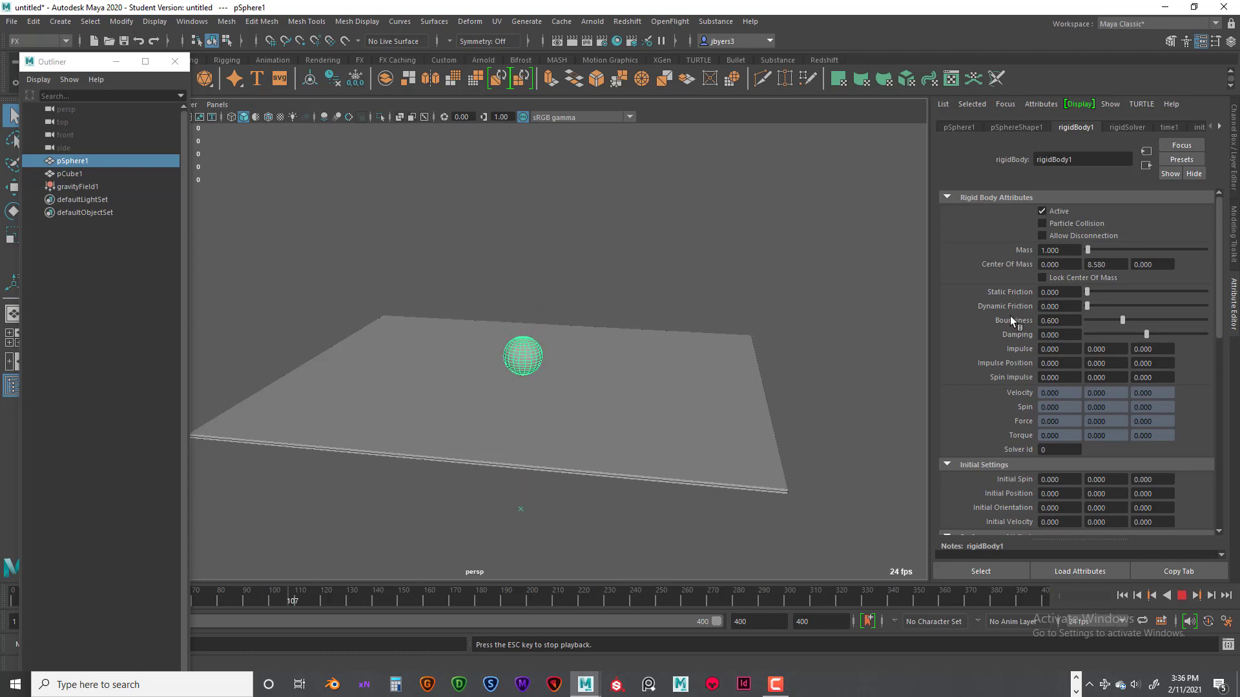
{"action": "left_click", "coordinate": [1182, 595]}
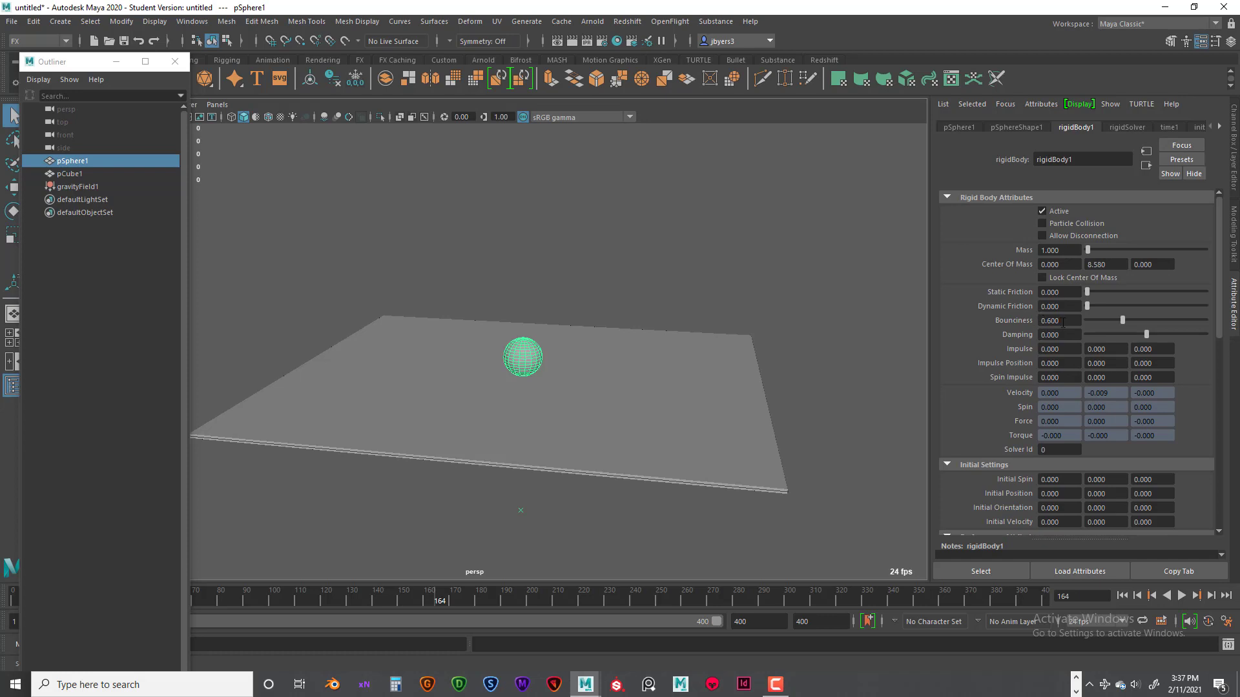
Set the sphere's bounciness to 0.1, replay the drop from frame 1 and rewind it.
{"action": "left_click_drag", "start_coordinate": [1069, 320], "coordinate": [1052, 320]}
{"action": "key", "text": "Return"}
{"action": "left_click", "coordinate": [1122, 595]}
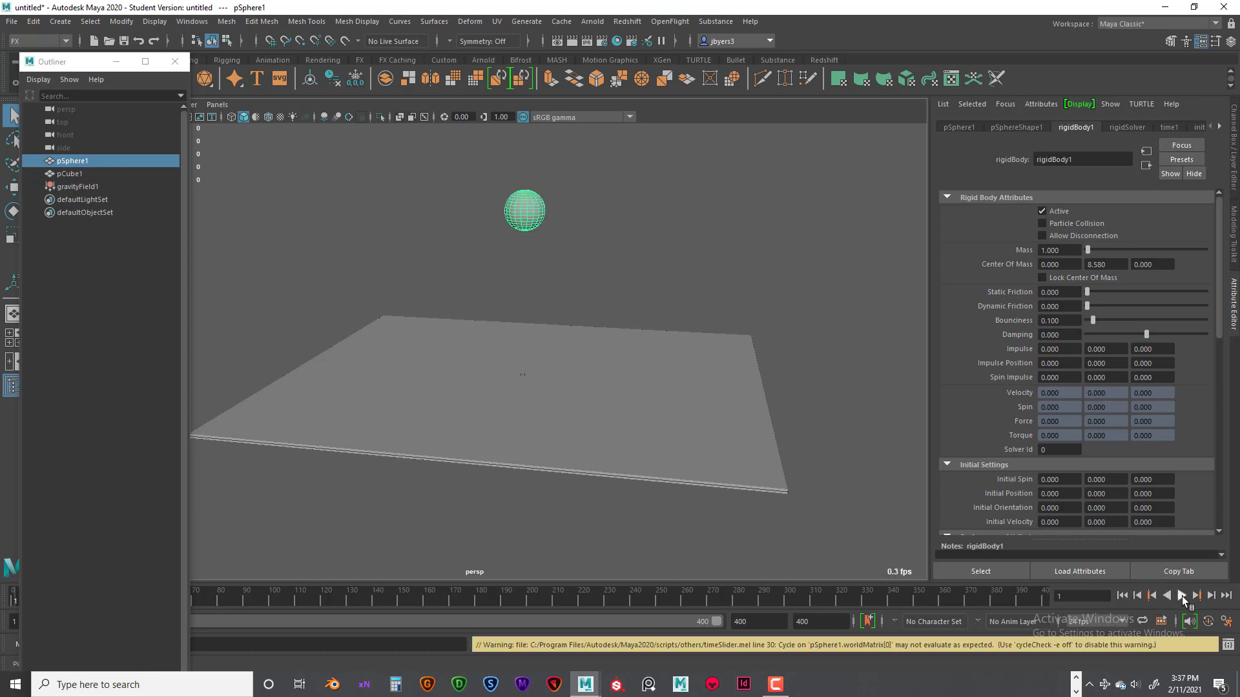
{"action": "left_click", "coordinate": [1182, 595]}
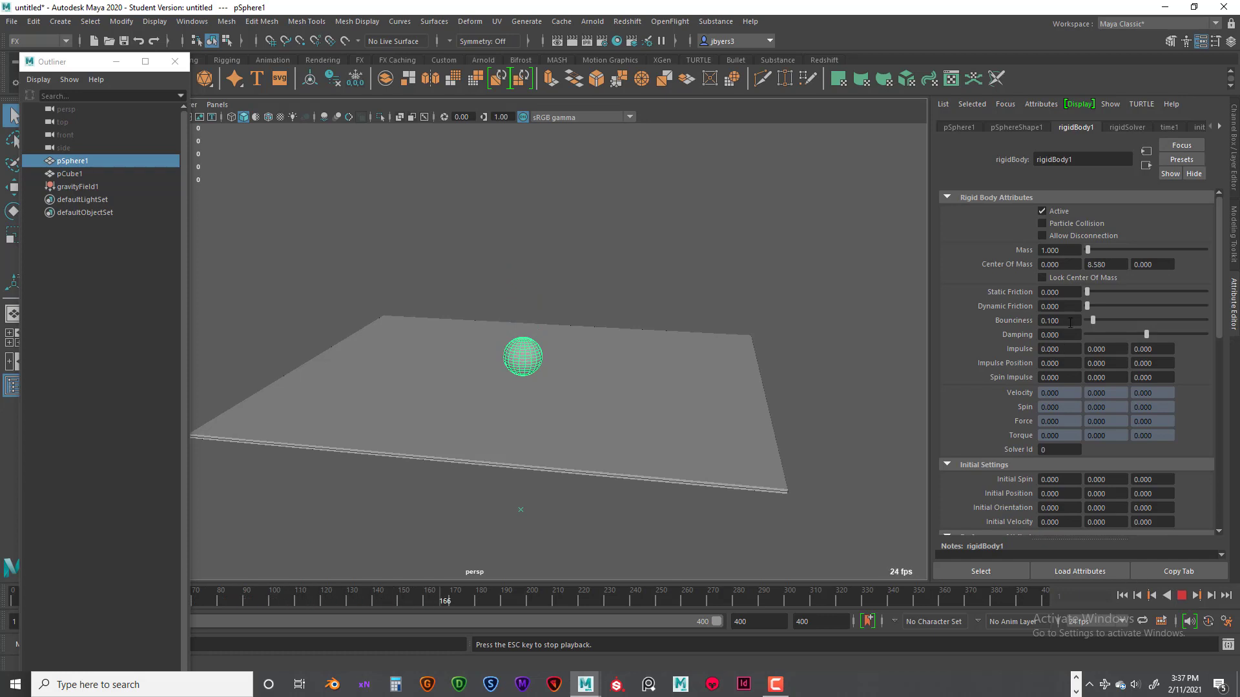
{"action": "left_click", "coordinate": [1182, 597]}
{"action": "left_click", "coordinate": [1123, 596]}
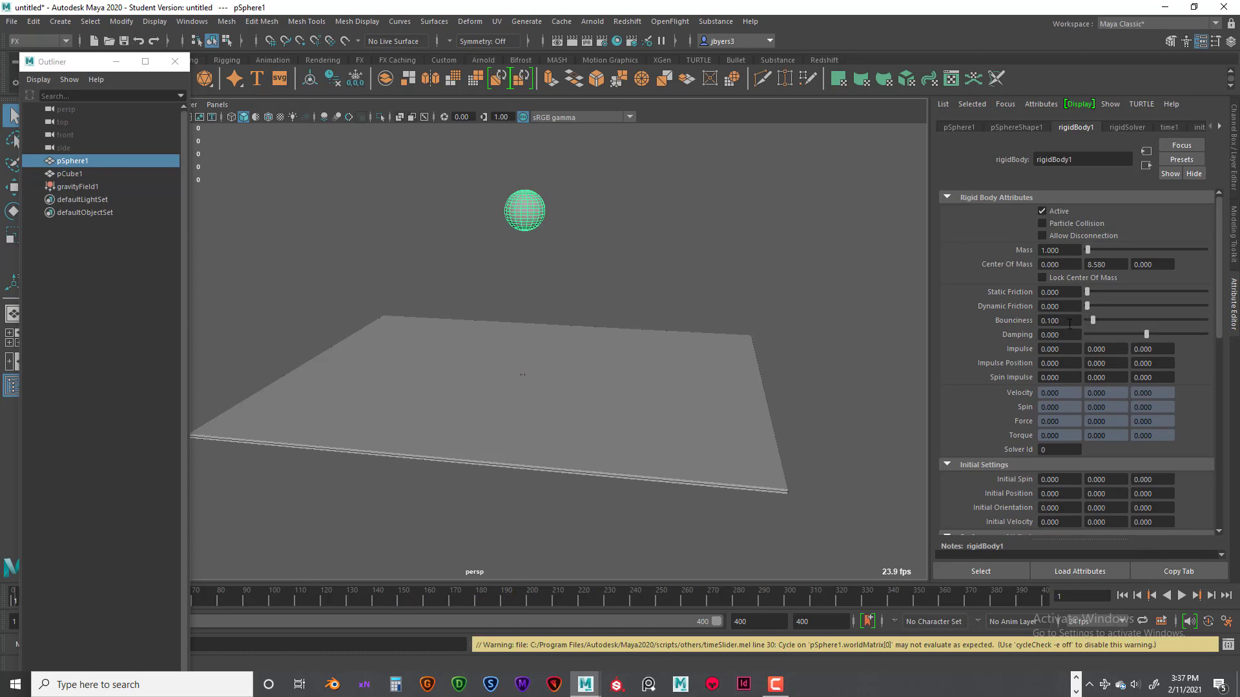
Set the sphere's bounciness to 2, play the drop from a wider view and rewind to the start.
{"action": "left_click_drag", "start_coordinate": [1070, 325], "coordinate": [1040, 323]}
{"action": "type", "text": "2"}
{"action": "key", "text": "Return"}
{"action": "left_click", "coordinate": [1181, 595]}
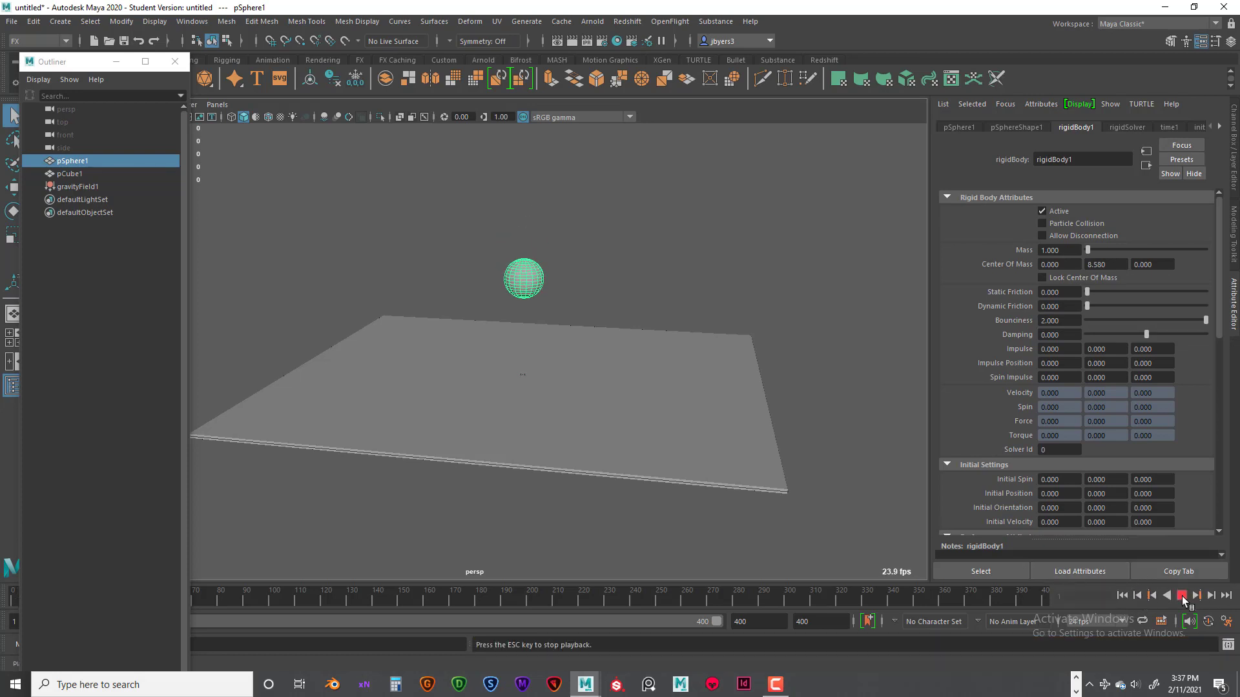
{"action": "scroll", "coordinate": [723, 408], "scroll_direction": "down", "scroll_amount": 3}
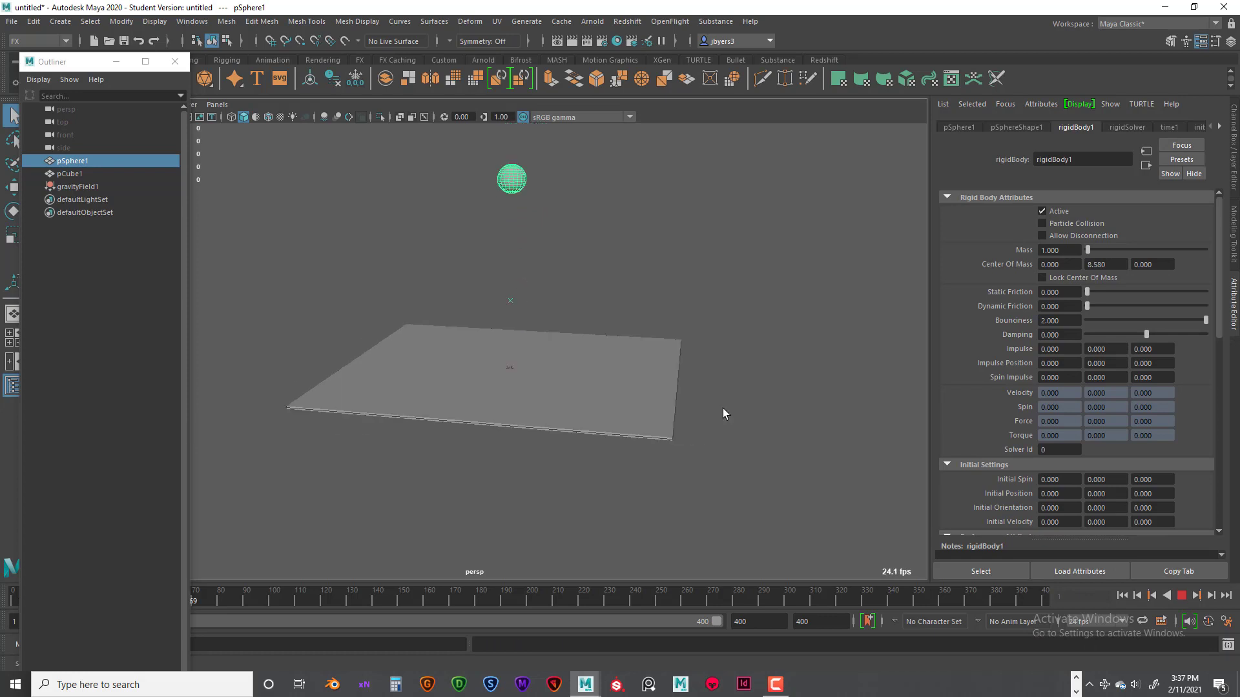
{"action": "scroll", "coordinate": [722, 408], "scroll_direction": "down", "scroll_amount": 2}
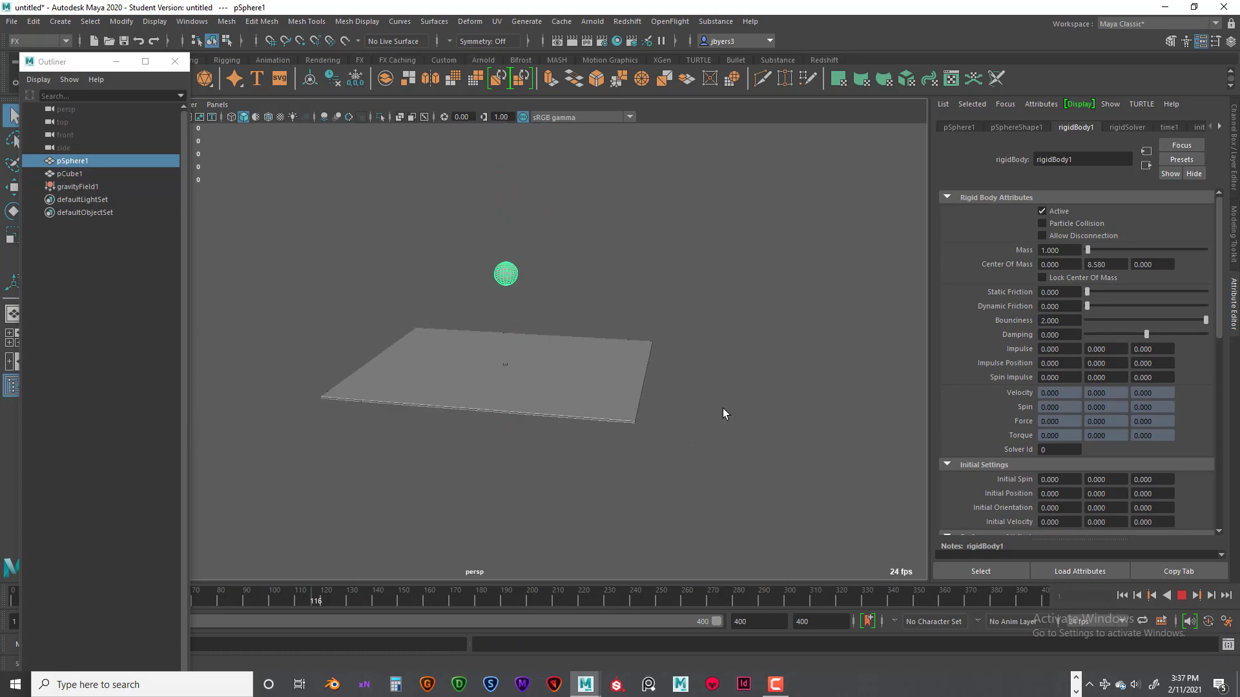
{"action": "left_click", "coordinate": [1182, 596]}
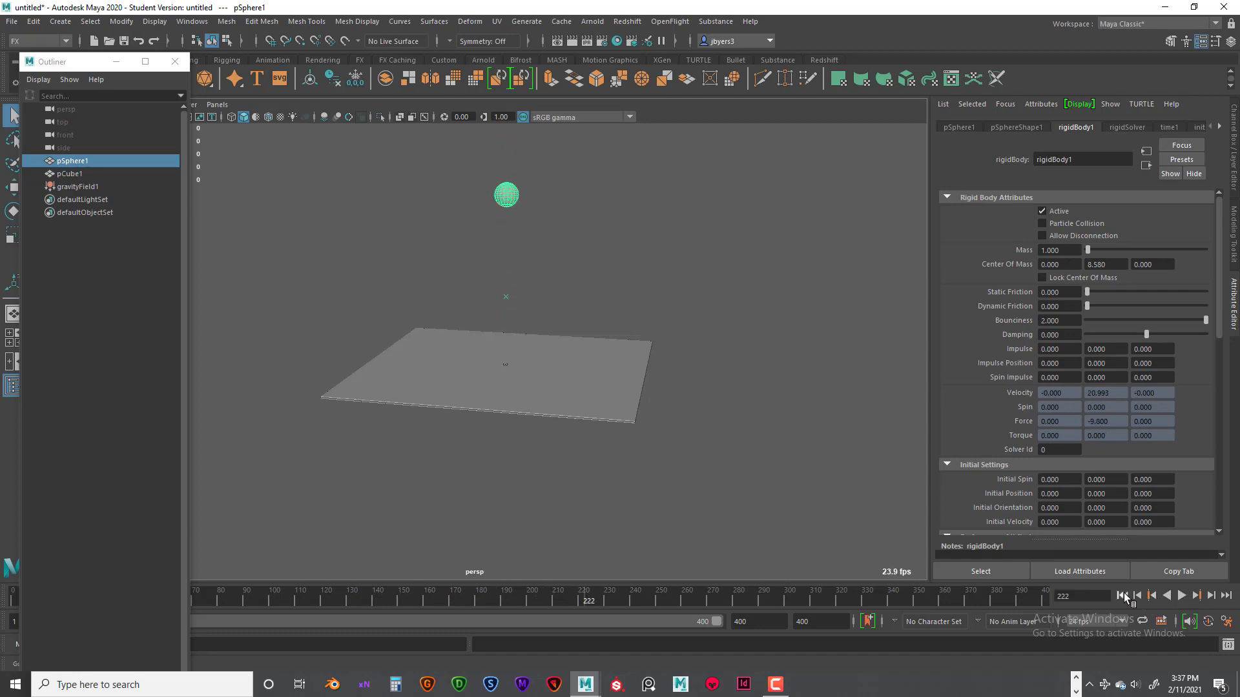
{"action": "left_click", "coordinate": [1123, 595]}
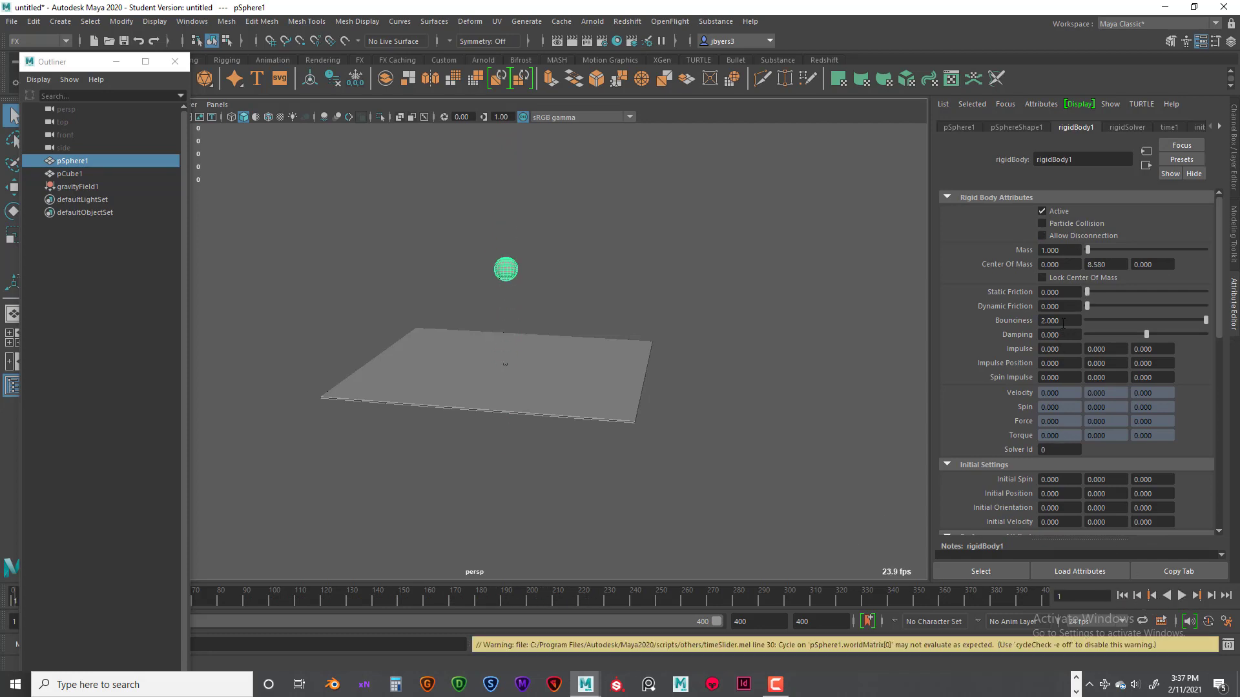
Set the sphere's bounciness to 0.5, and play the simulation twice from frame 1, rewinding after each run.
{"action": "left_click_drag", "start_coordinate": [1063, 324], "coordinate": [1036, 323]}
{"action": "key", "text": "BackSpace"}
{"action": "type", "text": ".5"}
{"action": "key", "text": "Return"}
{"action": "left_click", "coordinate": [1182, 596]}
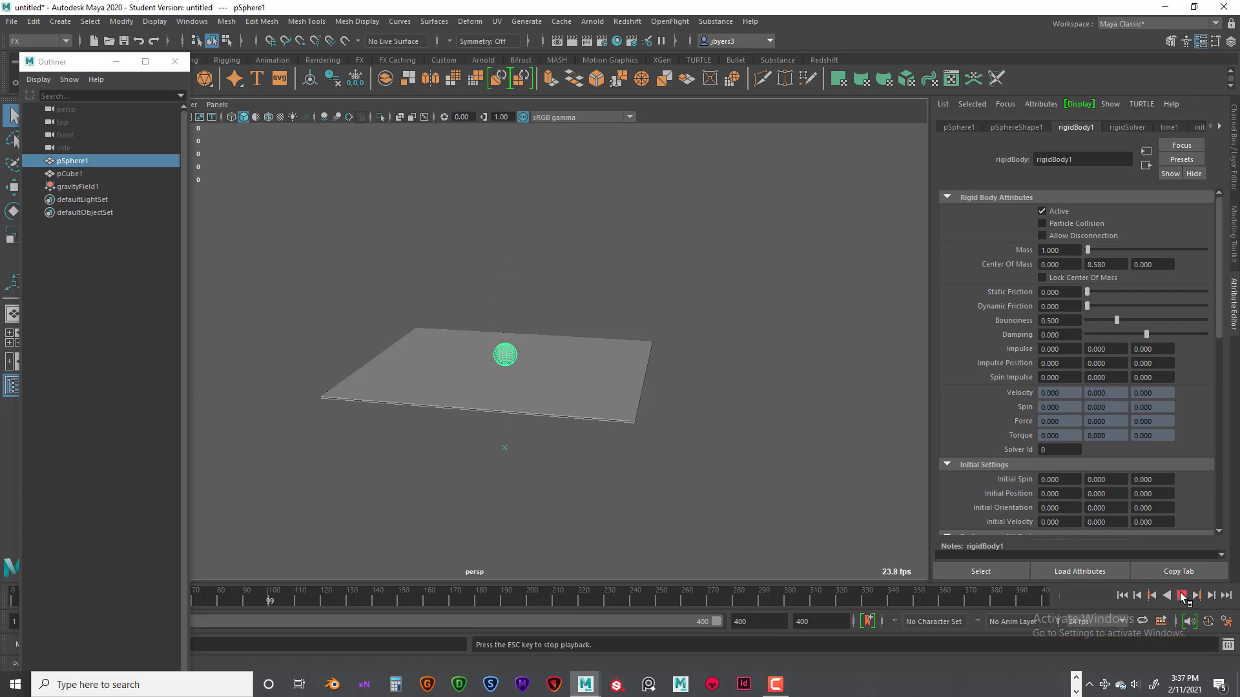
{"action": "left_click", "coordinate": [1182, 595]}
{"action": "left_click", "coordinate": [1124, 595]}
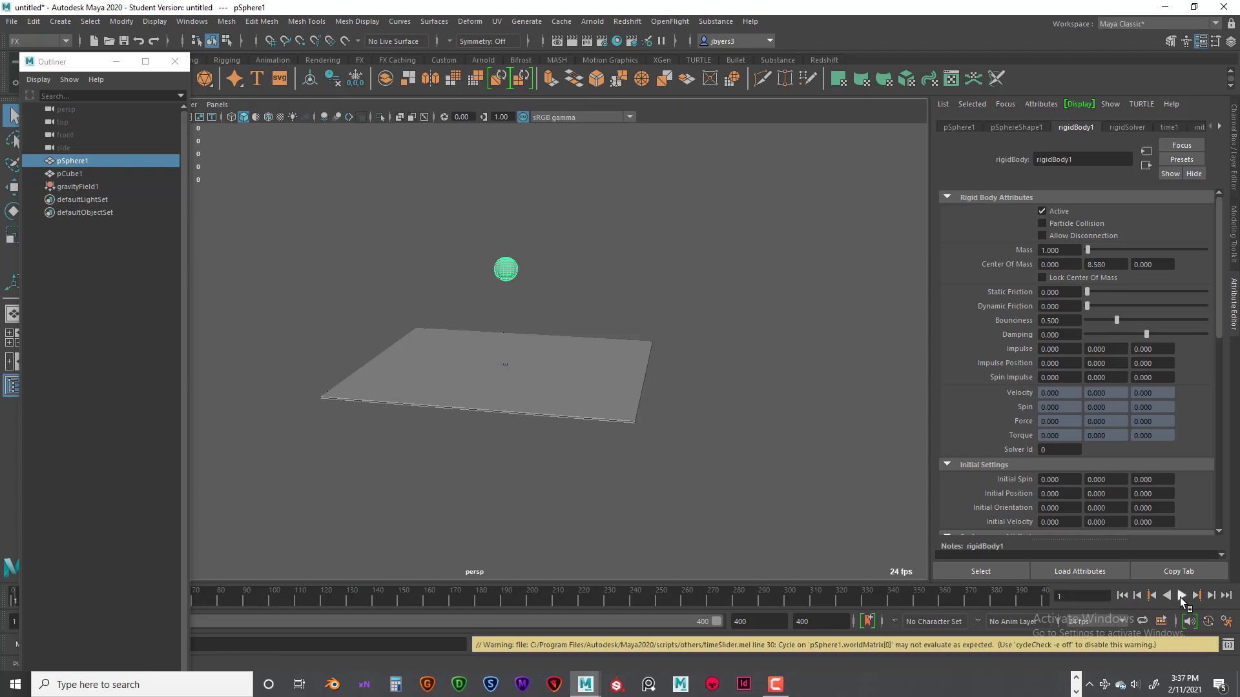
{"action": "left_click", "coordinate": [1181, 596]}
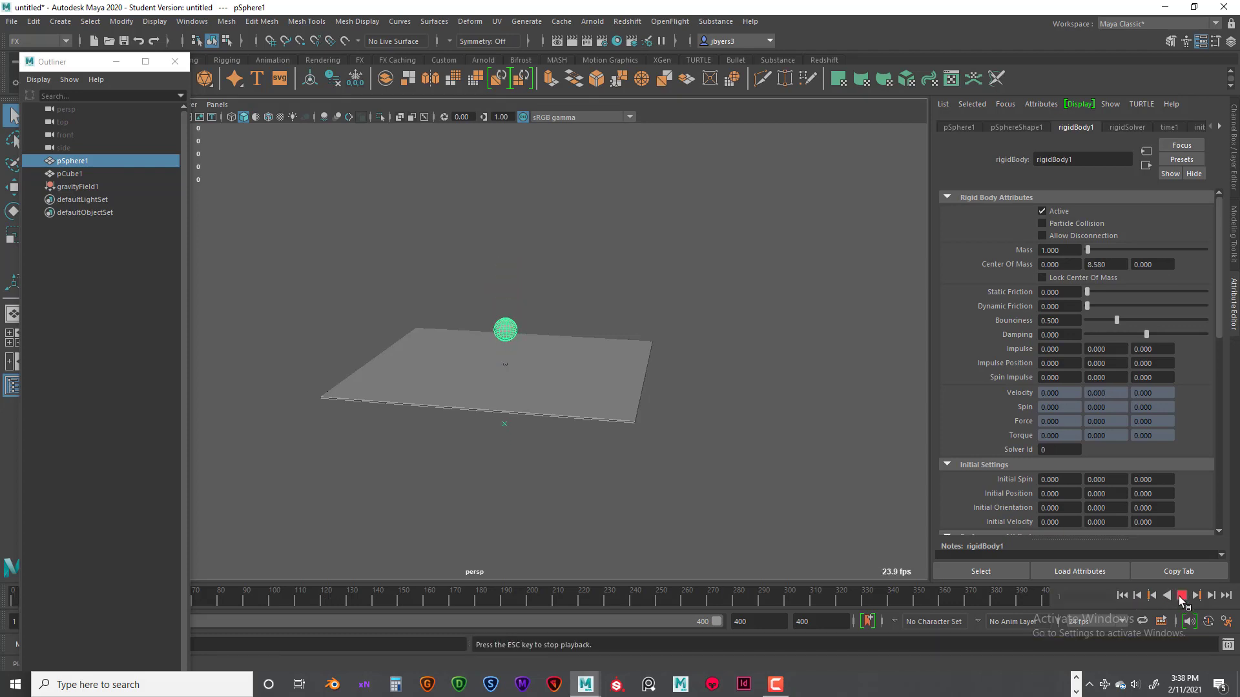
{"action": "left_click", "coordinate": [1180, 595]}
{"action": "left_click", "coordinate": [1123, 596]}
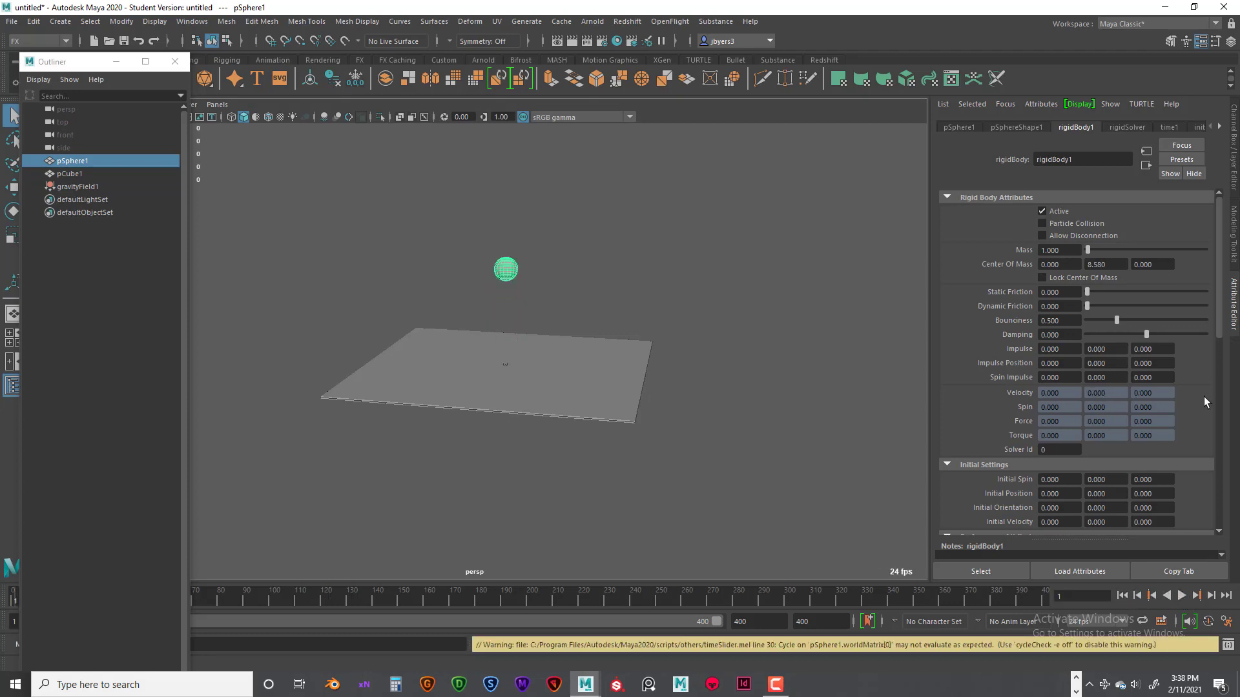
Deselect the sphere and turn on wireframe on shaded, and play the drop from a closer view before rewinding.
{"action": "left_click", "coordinate": [783, 301]}
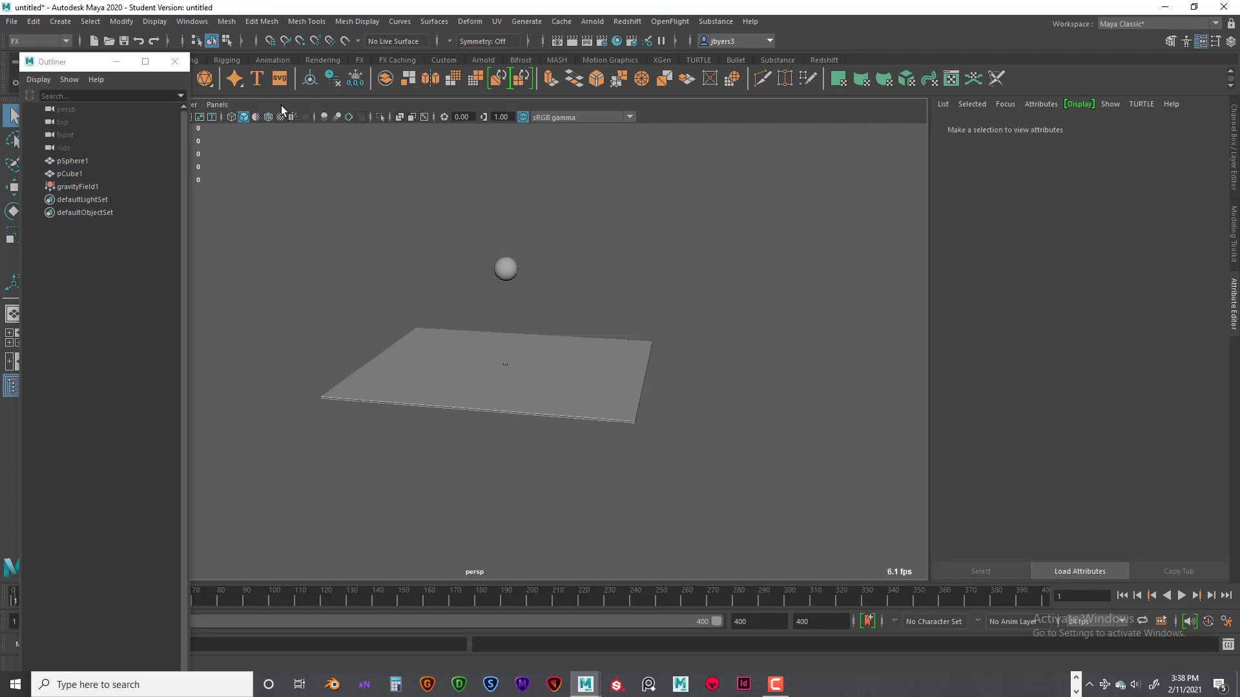
{"action": "left_click", "coordinate": [267, 117]}
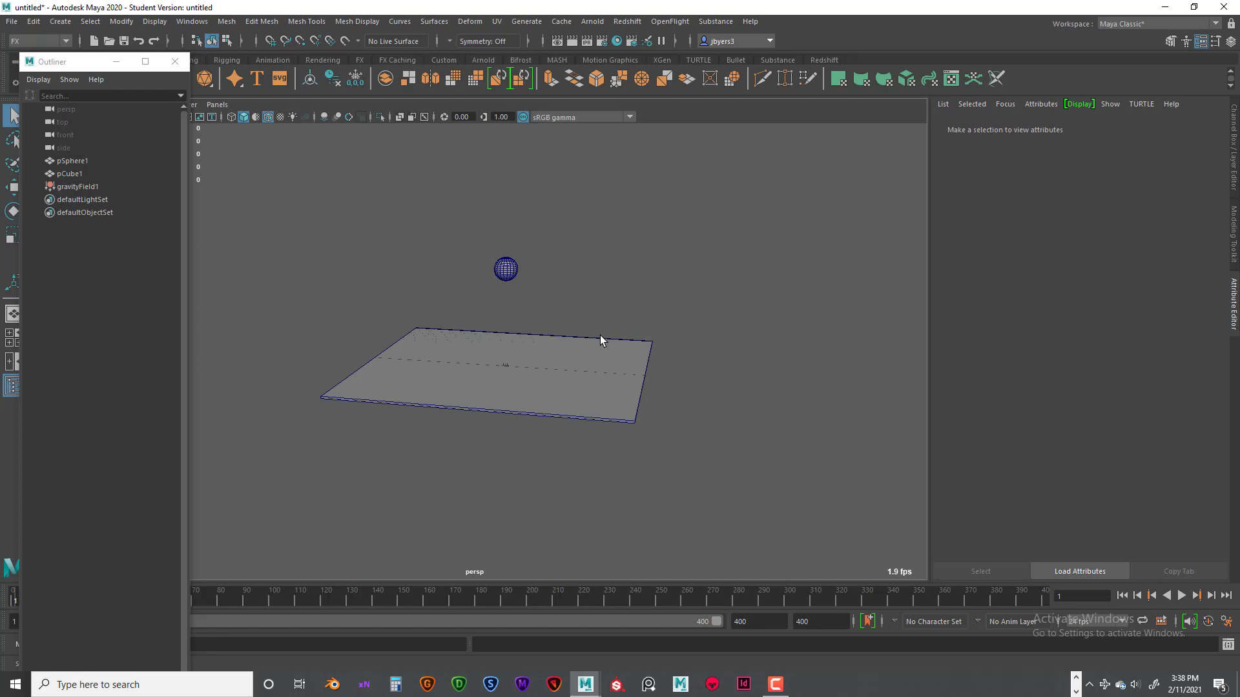
{"action": "scroll", "coordinate": [591, 340], "scroll_direction": "up", "scroll_amount": 6}
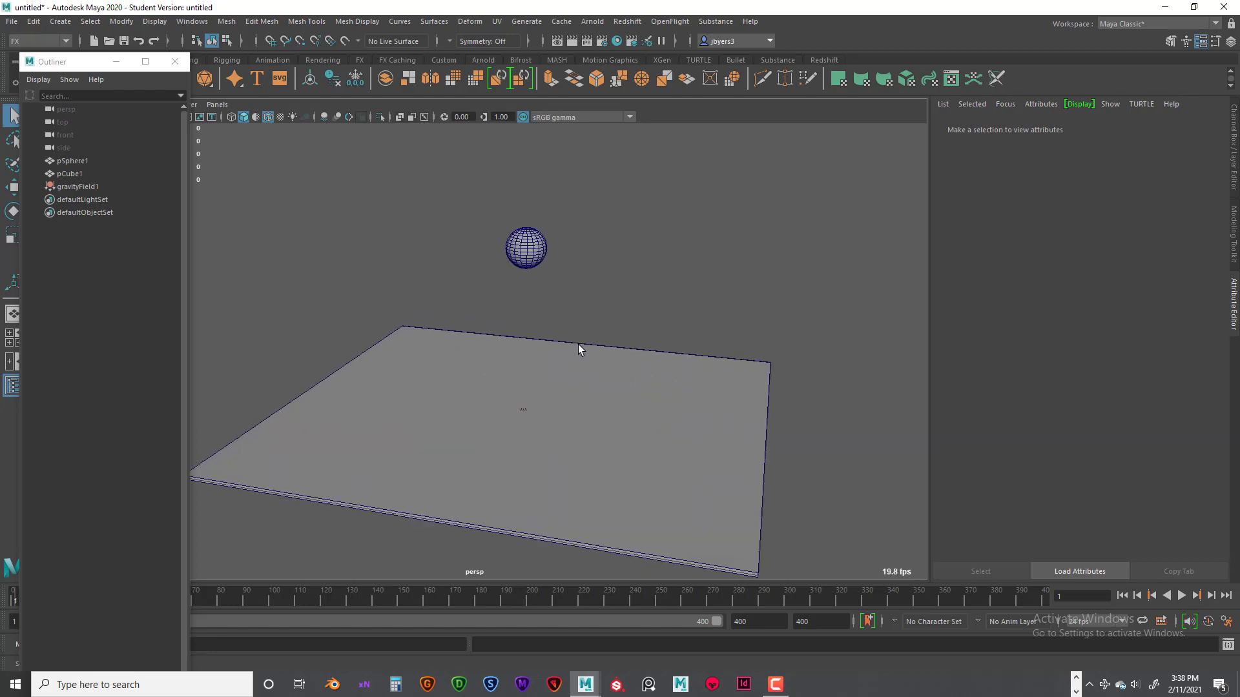
{"action": "middle_click_drag", "start_coordinate": [578, 343], "coordinate": [581, 320], "text": "alt"}
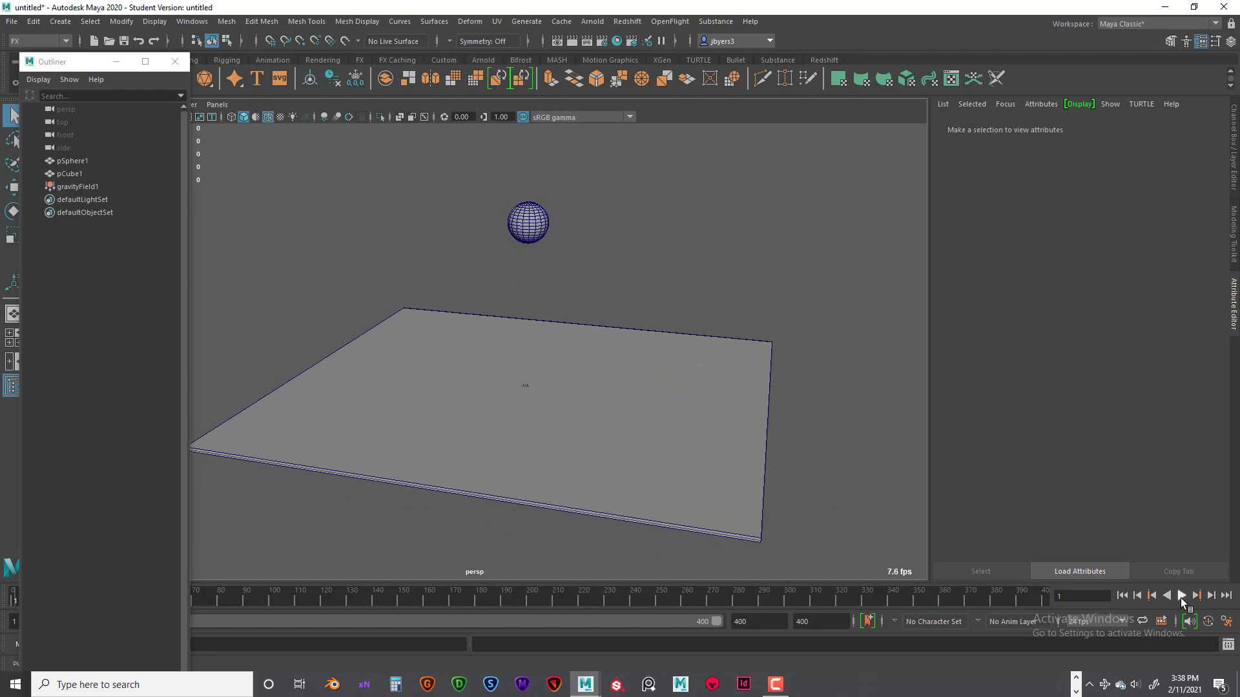
{"action": "left_click", "coordinate": [1181, 596]}
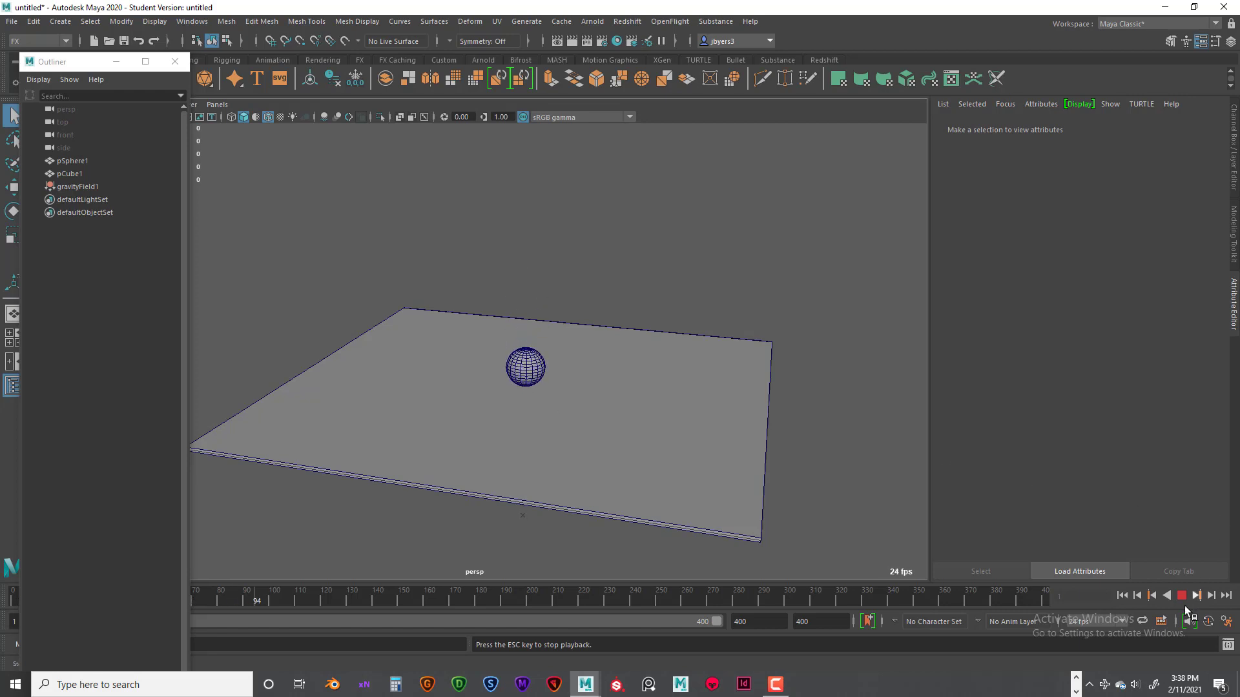
{"action": "left_click", "coordinate": [1122, 596]}
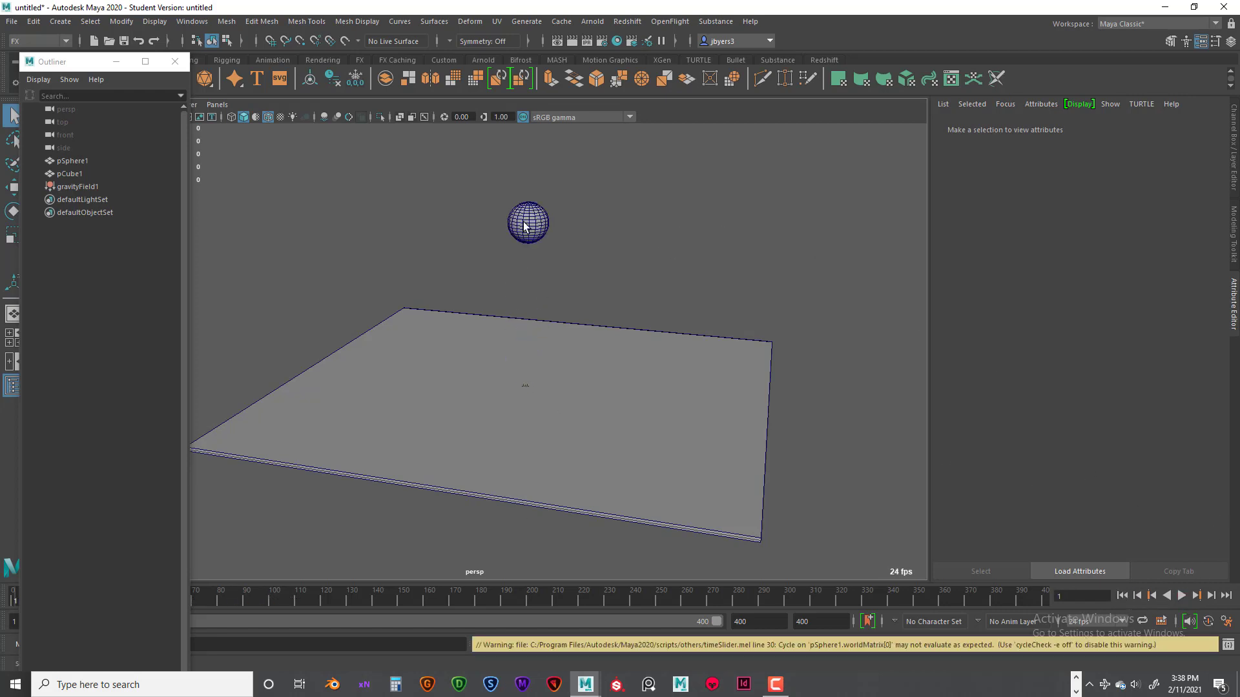
Set the static friction and dynamic friction of the sphere's rigid body to 0.5.
{"action": "left_click", "coordinate": [524, 225]}
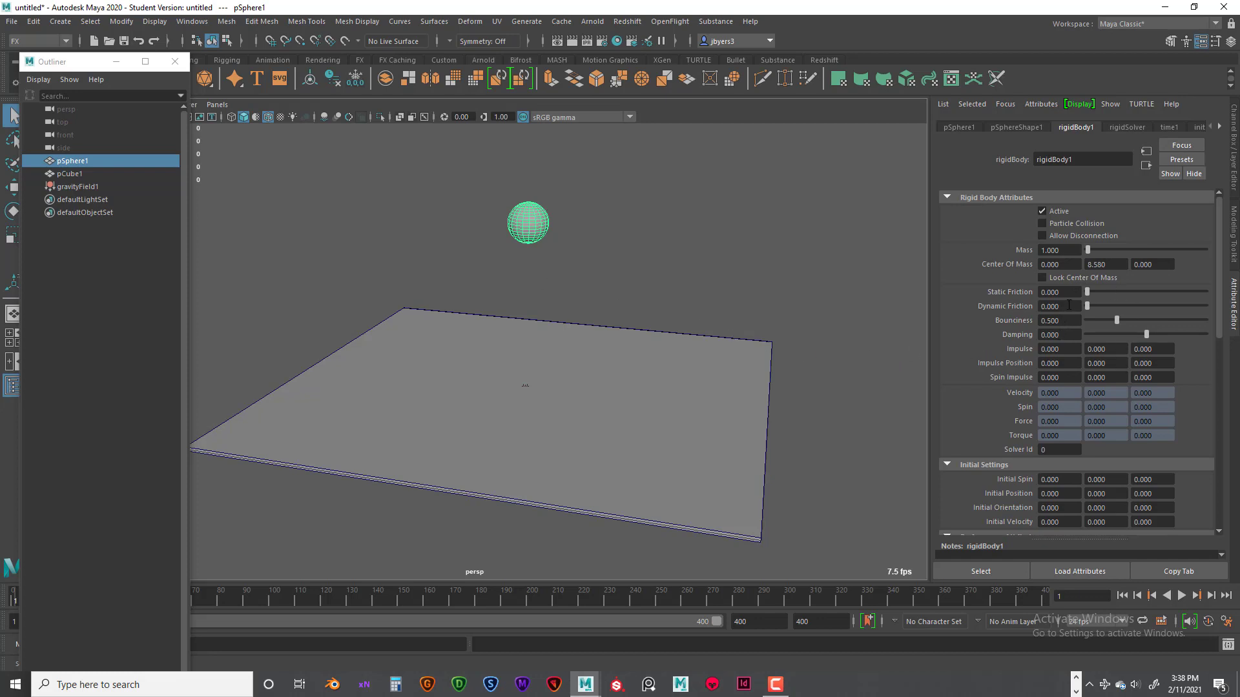
{"action": "left_click", "coordinate": [1049, 292]}
{"action": "key", "text": "BackSpace"}
{"action": "type", "text": ".5"}
{"action": "key", "text": "Return"}
{"action": "left_click", "coordinate": [1065, 308]}
{"action": "type", "text": ".5"}
{"action": "key", "text": "Return"}
Set the maximum playback speed to 24 fps x 2, save the preferences, and play the simulation at that speed.
{"action": "left_click_drag", "start_coordinate": [616, 250], "coordinate": [653, 263], "text": "alt"}
{"action": "left_click", "coordinate": [1229, 621]}
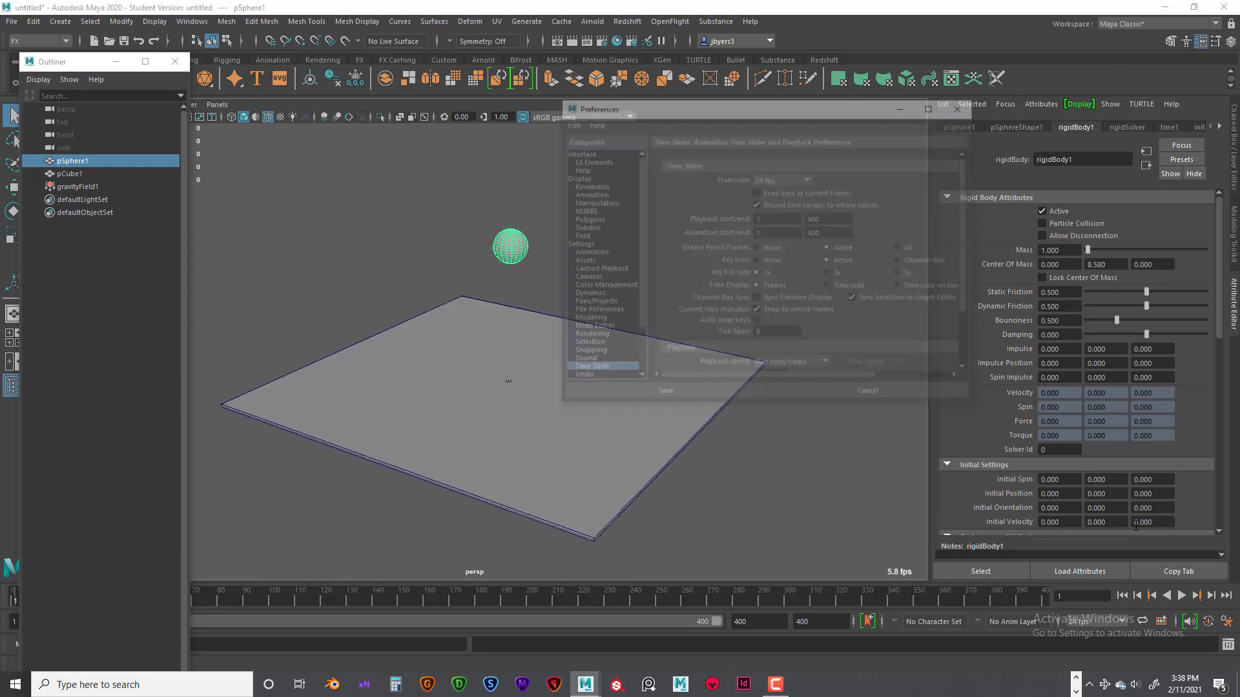
{"action": "scroll", "coordinate": [831, 350], "scroll_direction": "down", "scroll_amount": 2}
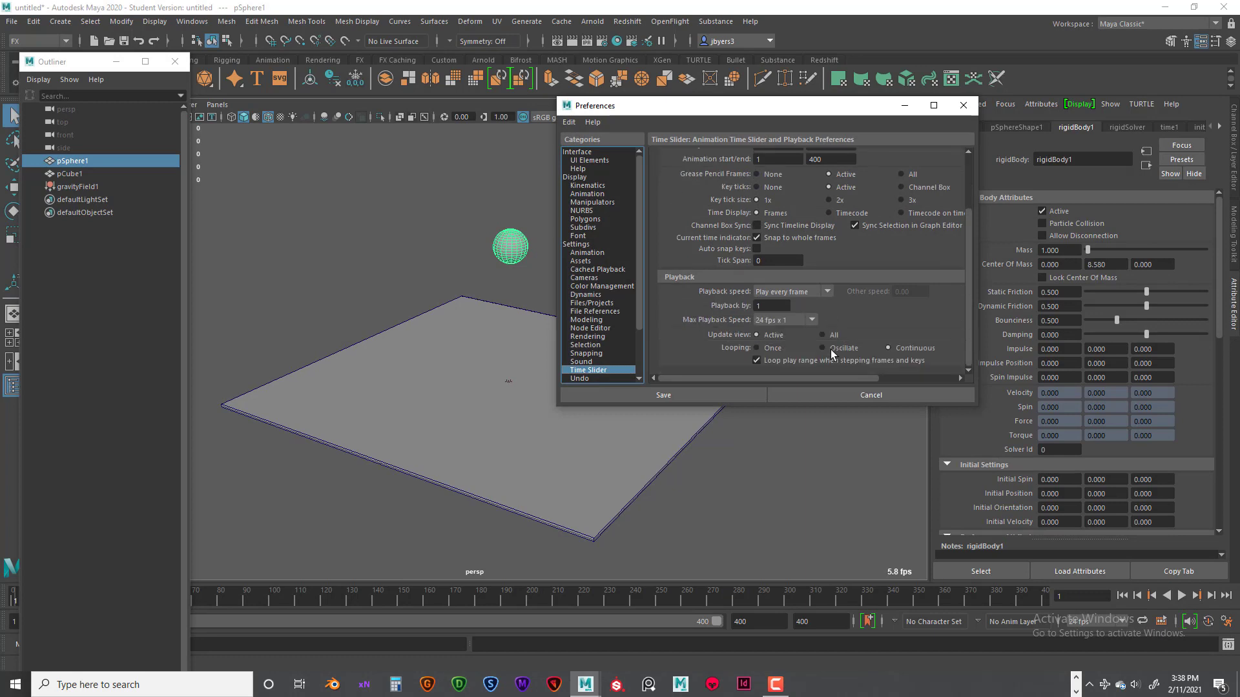
{"action": "left_click", "coordinate": [809, 321]}
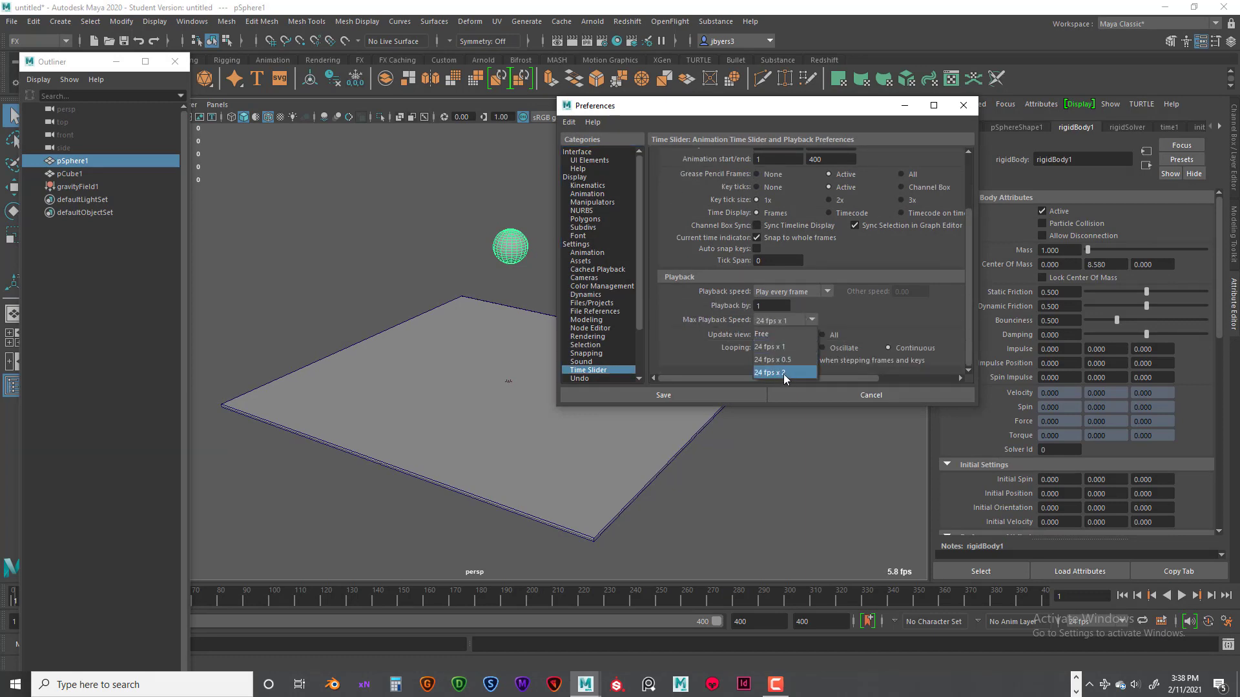
{"action": "left_click", "coordinate": [784, 374]}
{"action": "left_click", "coordinate": [693, 393]}
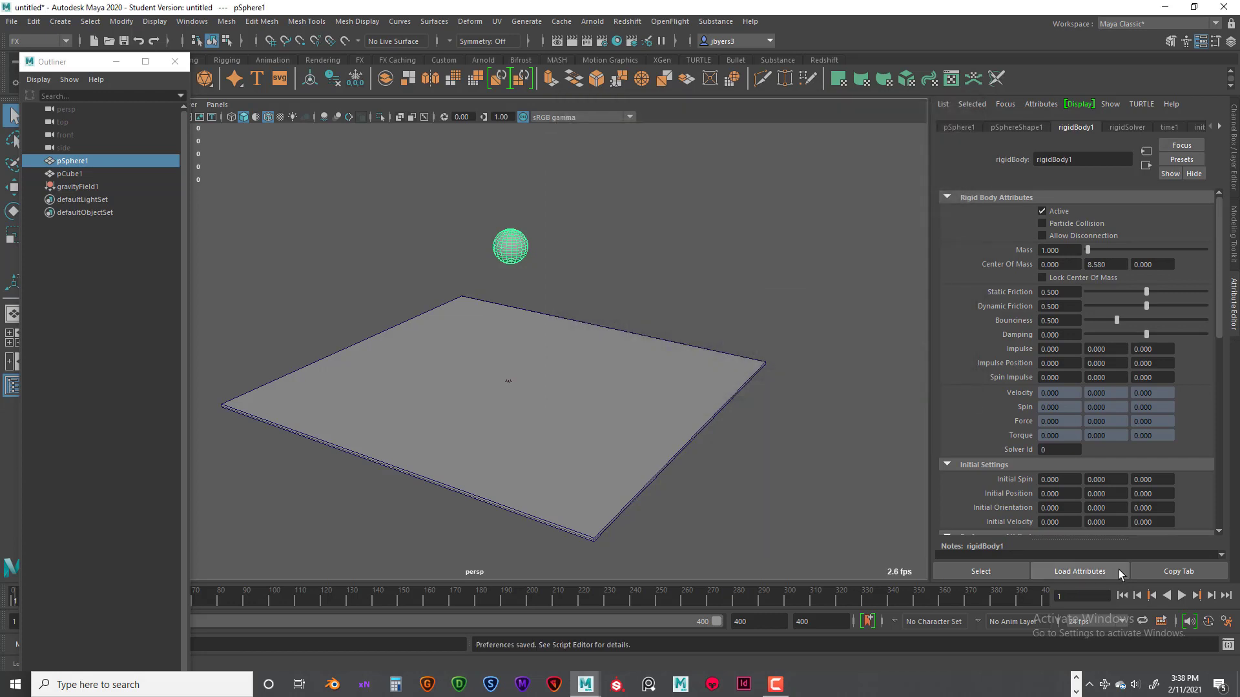
{"action": "left_click", "coordinate": [1181, 595]}
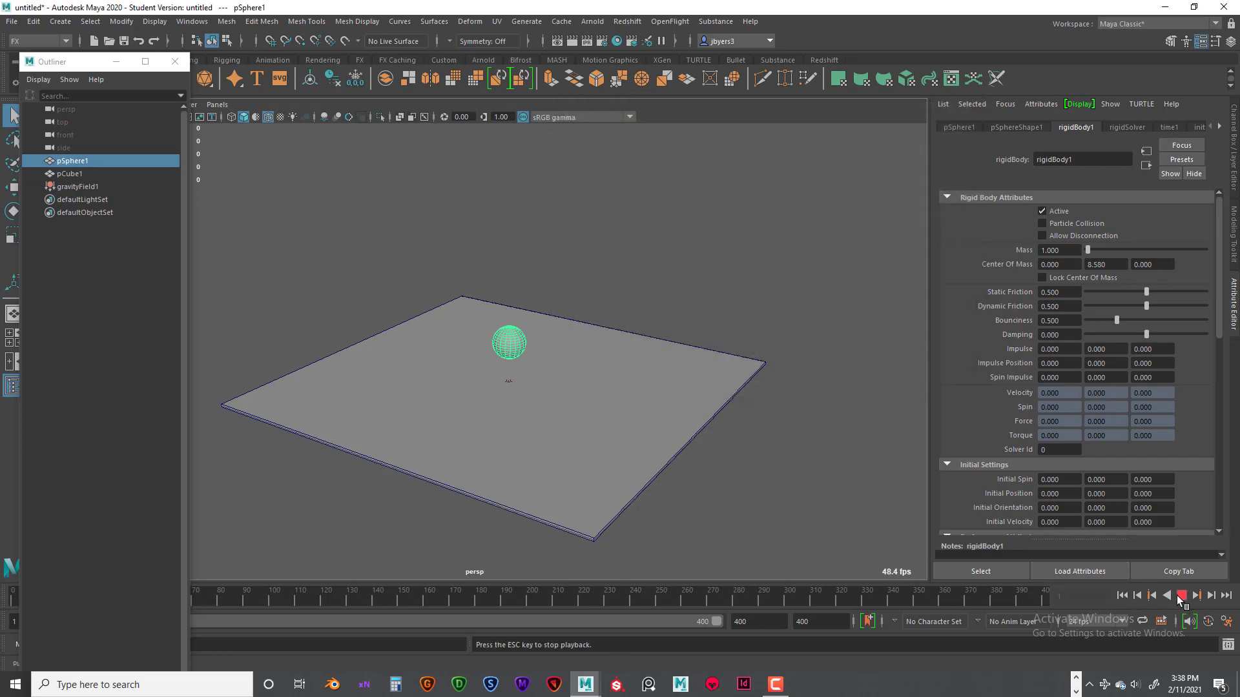
{"action": "left_click_drag", "start_coordinate": [623, 420], "coordinate": [690, 404], "text": "alt"}
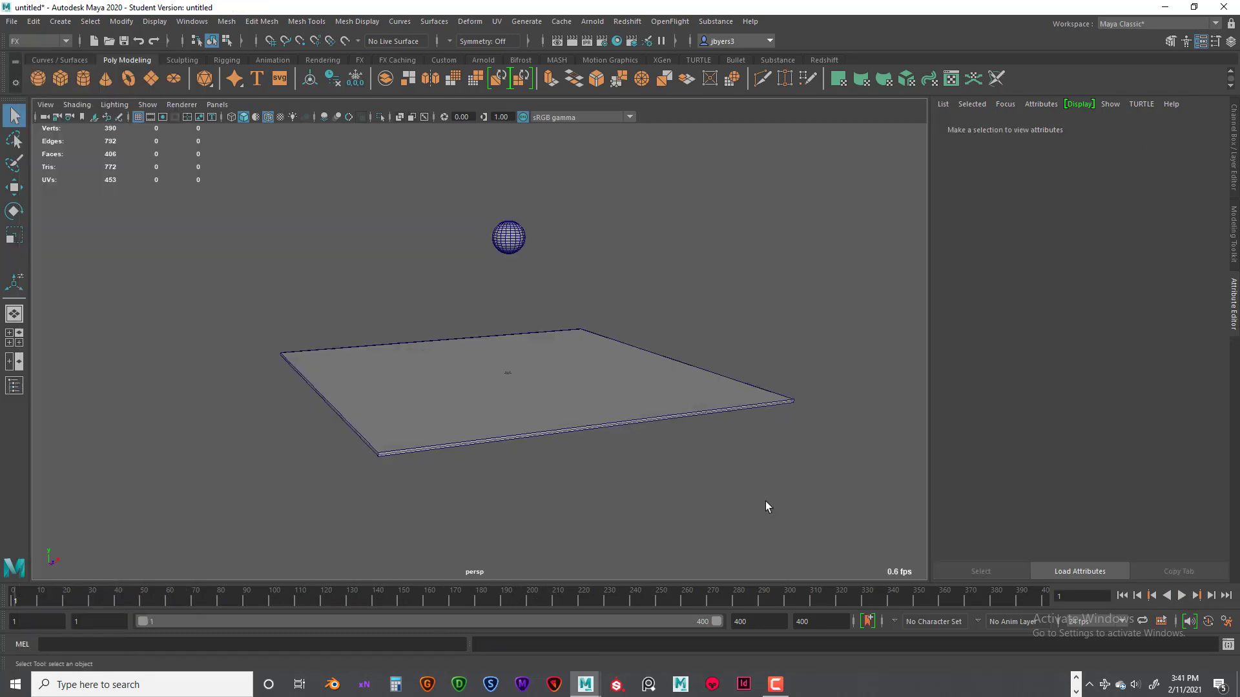
Compare the rigid body attributes of the sphere and the ground slab by selecting each in turn.
{"action": "left_click_drag", "start_coordinate": [766, 501], "coordinate": [749, 499], "text": "alt"}
{"action": "left_click", "coordinate": [519, 244]}
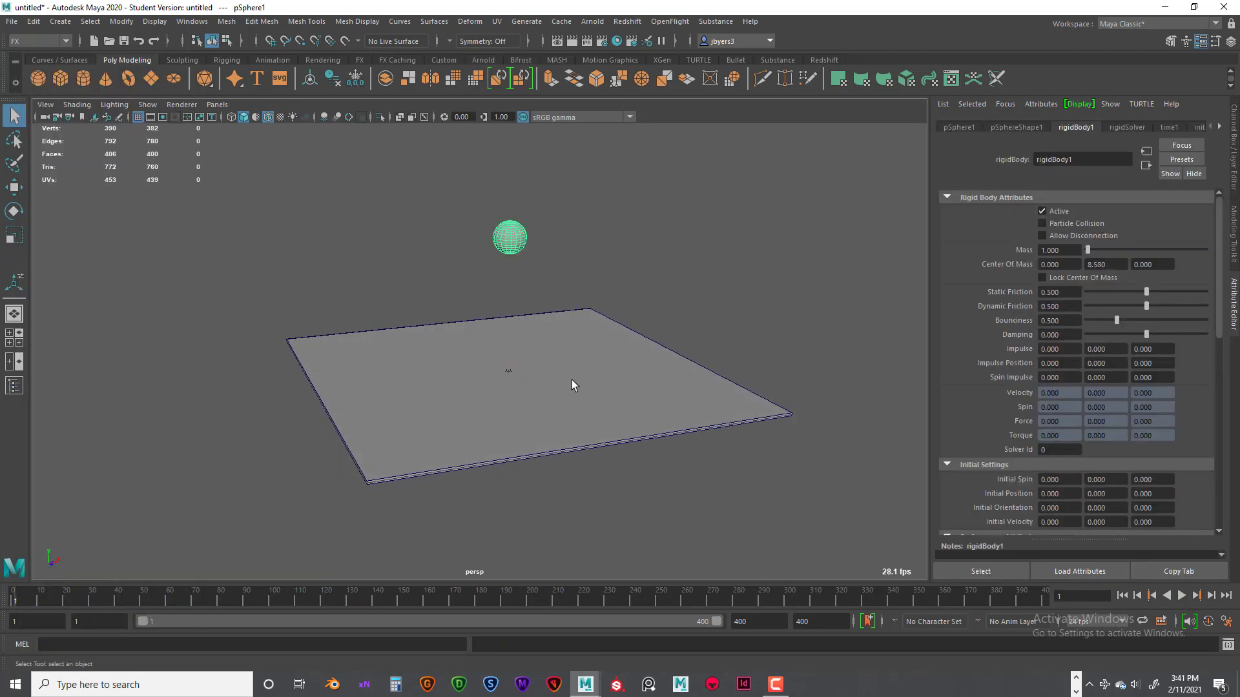
{"action": "left_click", "coordinate": [582, 411]}
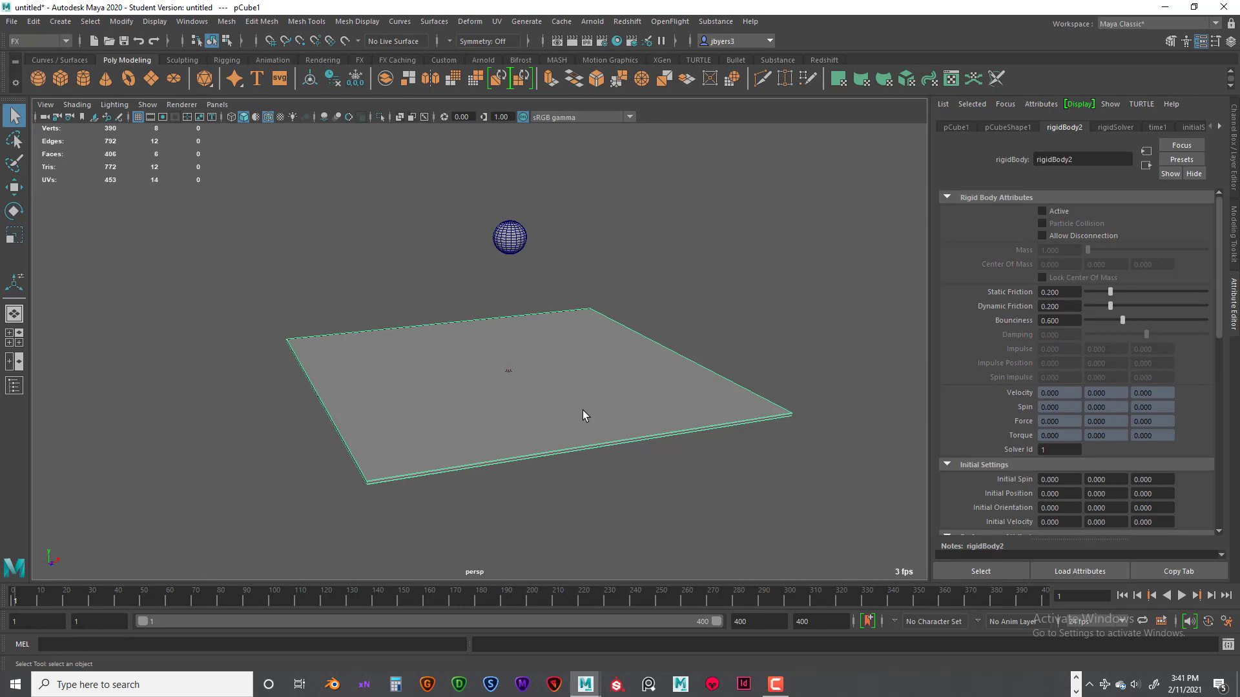
{"action": "left_click_drag", "start_coordinate": [583, 410], "coordinate": [556, 424], "text": "alt"}
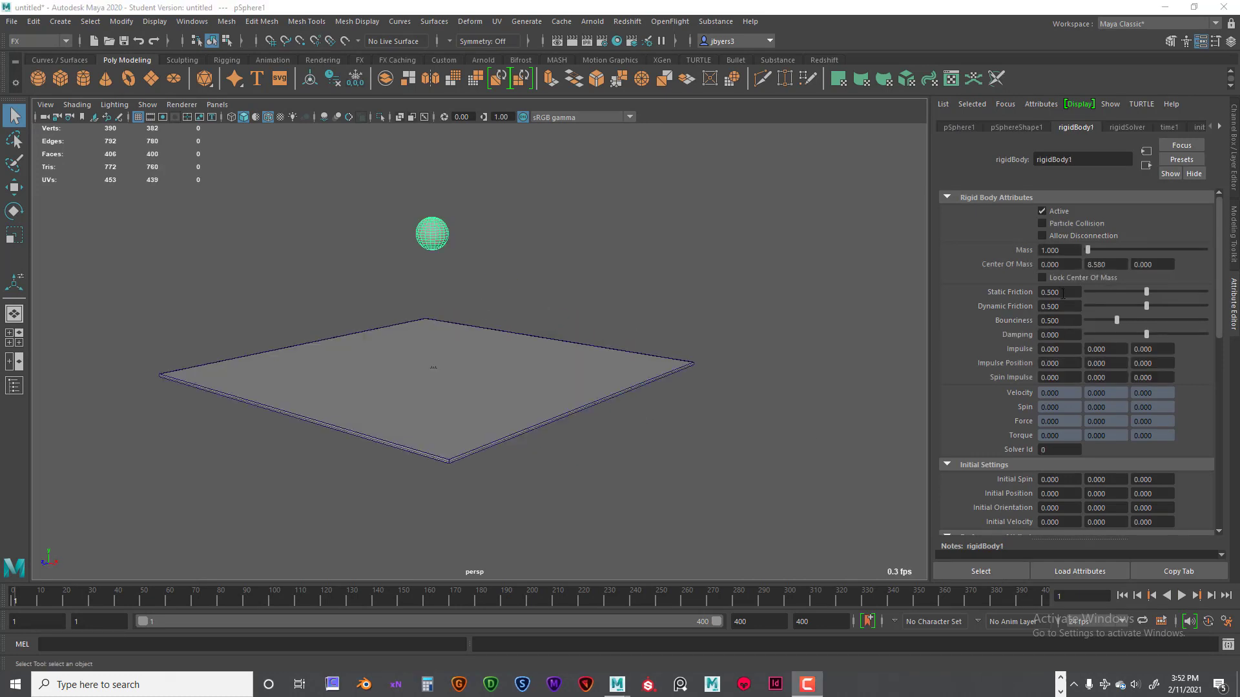
Go over the sphere's static friction, dynamic friction, damping and impulse values in its rigid body attributes.
{"action": "left_click", "coordinate": [1064, 292]}
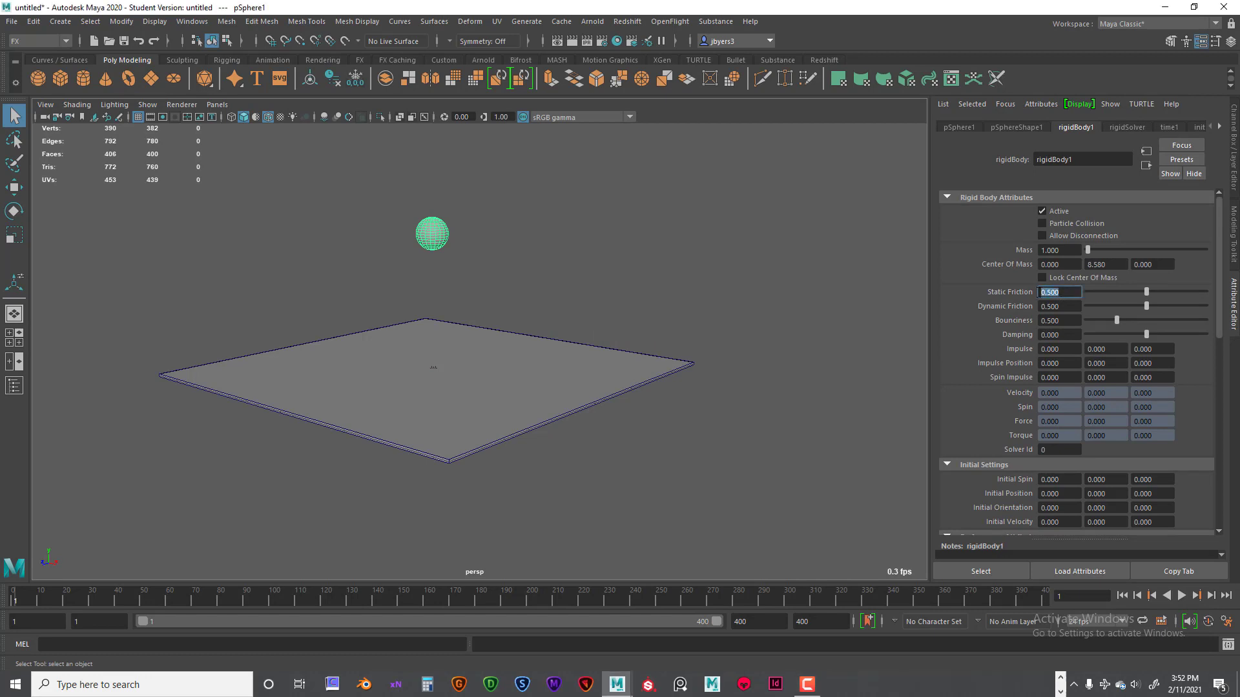
{"action": "left_click", "coordinate": [1068, 306]}
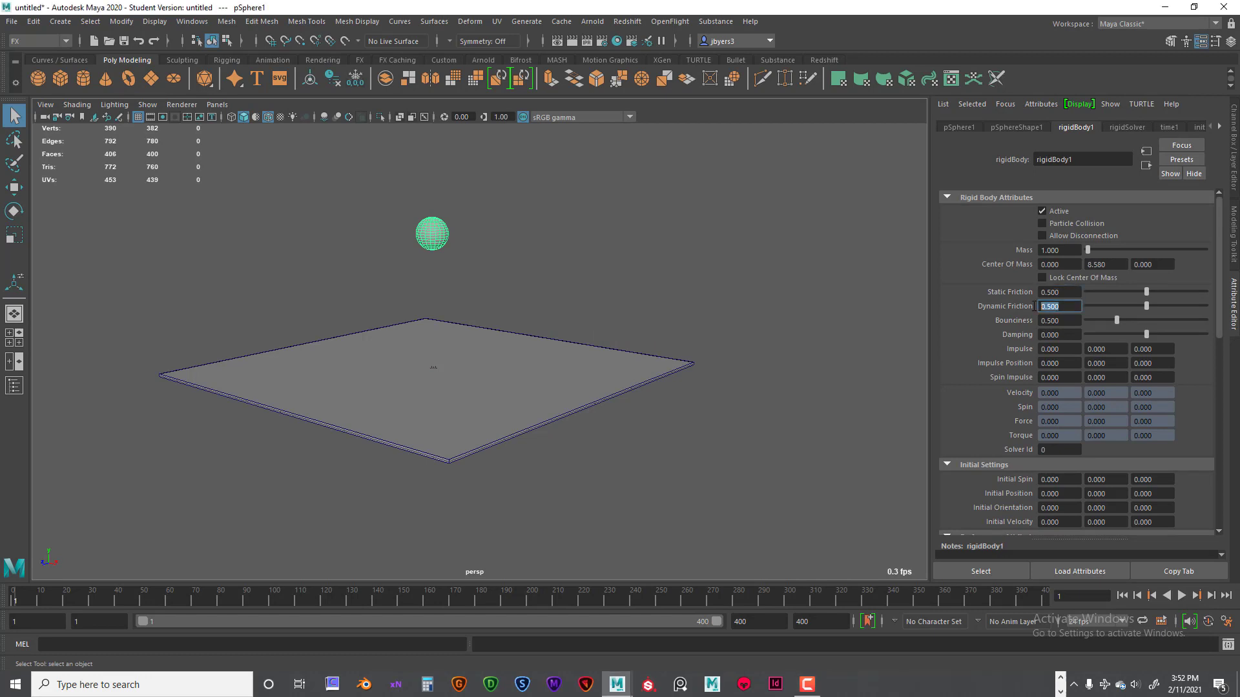
{"action": "left_click", "coordinate": [1069, 334]}
{"action": "left_click", "coordinate": [1067, 349]}
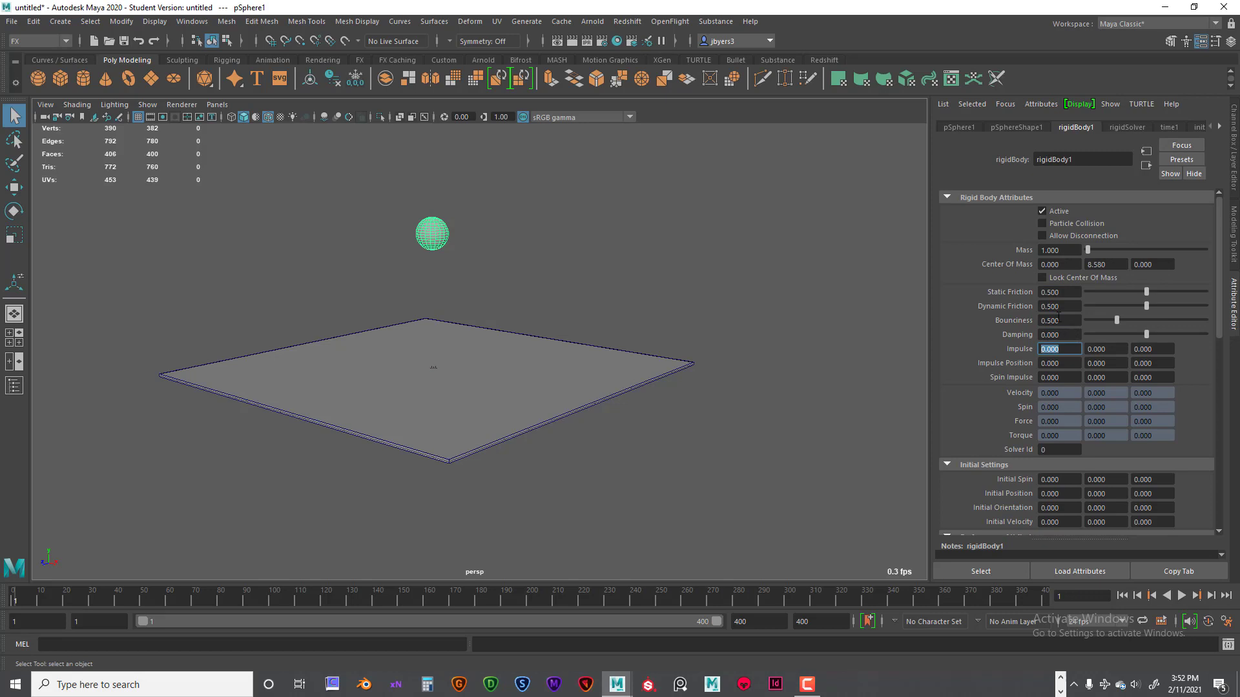